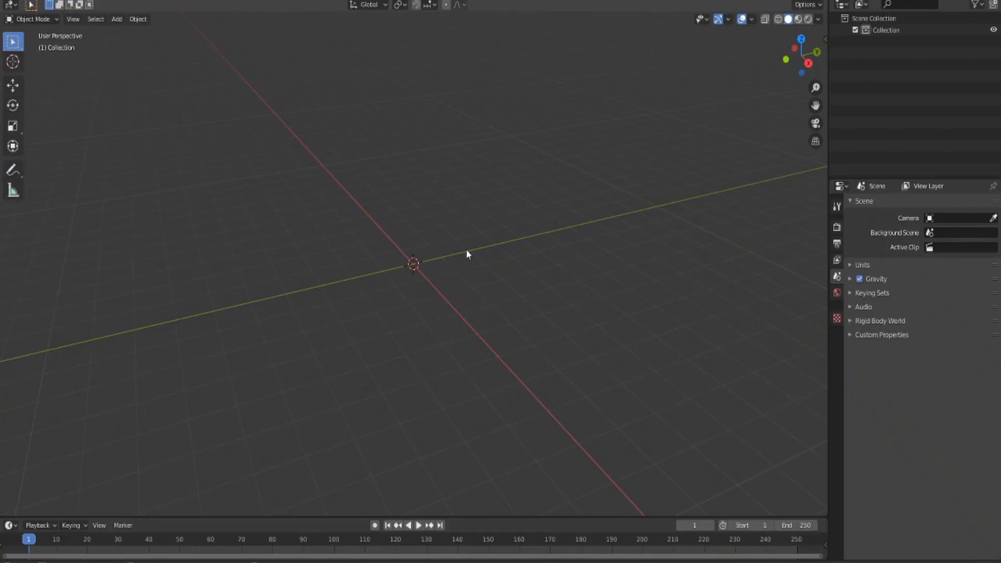
Append the Collection from Blender Assets > characters > flash model.blend into the scene
{"action": "mouse_move", "coordinate": [469, 256]}
{"action": "middle_mouse_down"}
{"action": "mouse_move", "coordinate": [519, 257]}
{"action": "mouse_move", "coordinate": [456, 272]}
{"action": "mouse_move", "coordinate": [641, 271]}
{"action": "mouse_move", "coordinate": [803, 248]}
{"action": "mouse_move", "coordinate": [612, 232]}
{"action": "mouse_move", "coordinate": [574, 299]}
{"action": "mouse_move", "coordinate": [577, 292]}
{"action": "mouse_move", "coordinate": [388, 232]}
{"action": "mouse_move", "coordinate": [503, 238]}
{"action": "mouse_move", "coordinate": [112, 192]}
{"action": "mouse_move", "coordinate": [184, 182]}
{"action": "mouse_move", "coordinate": [419, 220]}
{"action": "mouse_move", "coordinate": [306, 264]}
{"action": "mouse_move", "coordinate": [442, 365]}
{"action": "mouse_move", "coordinate": [586, 342]}
{"action": "mouse_move", "coordinate": [564, 214]}
{"action": "mouse_move", "coordinate": [371, 218]}
{"action": "mouse_move", "coordinate": [594, 223]}
{"action": "mouse_move", "coordinate": [501, 279]}
{"action": "mouse_move", "coordinate": [532, 219]}
{"action": "mouse_move", "coordinate": [382, 110]}
{"action": "middle_mouse_up"}
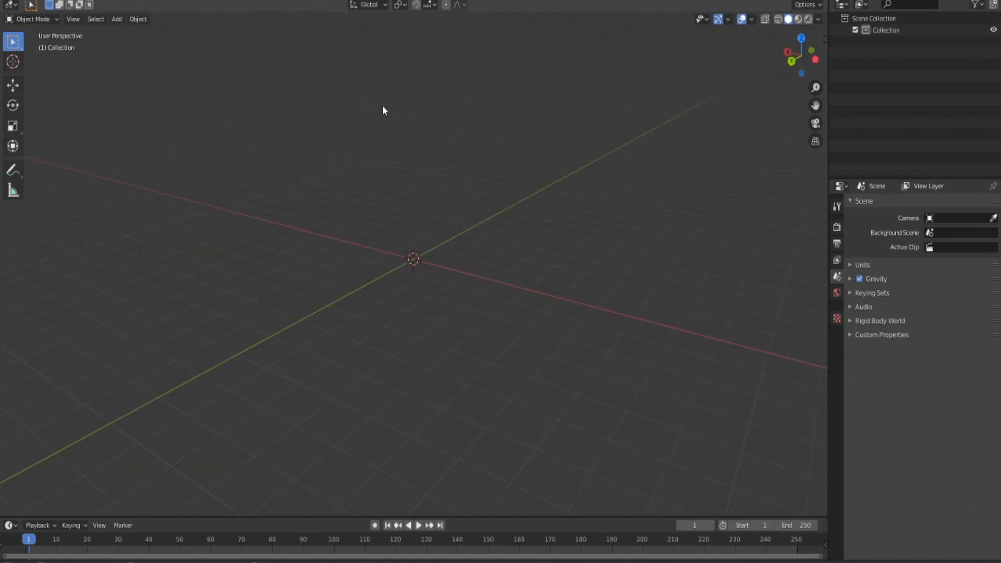
{"action": "left_click", "coordinate": [16, 3]}
{"action": "mouse_move", "coordinate": [47, 129]}
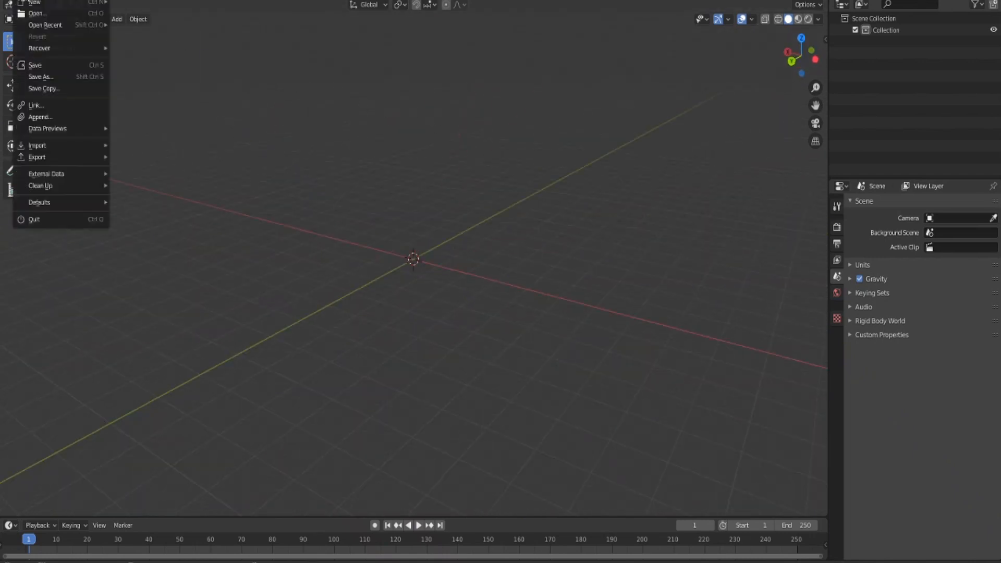
{"action": "left_click", "coordinate": [39, 117]}
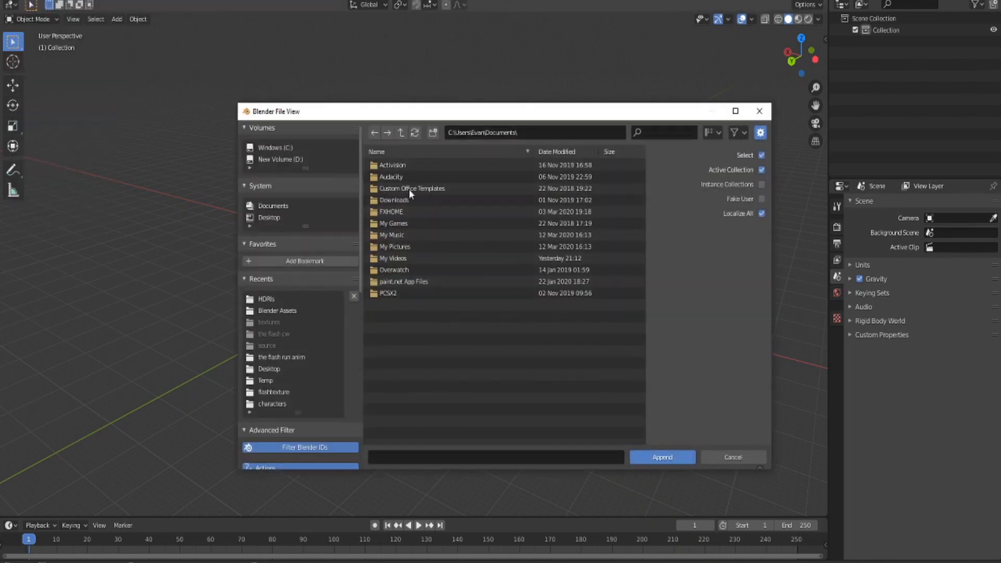
{"action": "left_click", "coordinate": [290, 311]}
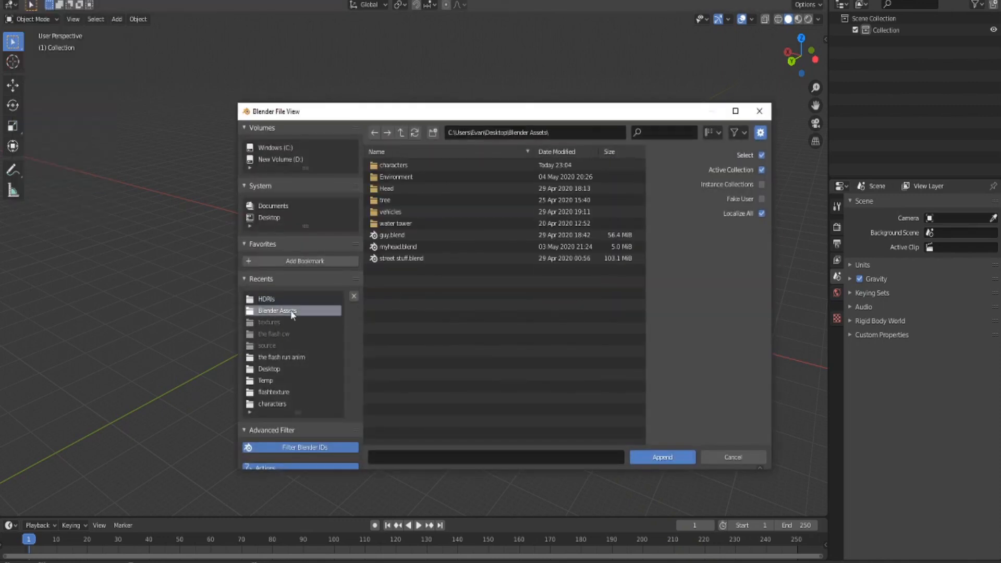
{"action": "left_click", "coordinate": [391, 247]}
{"action": "left_click", "coordinate": [392, 235]}
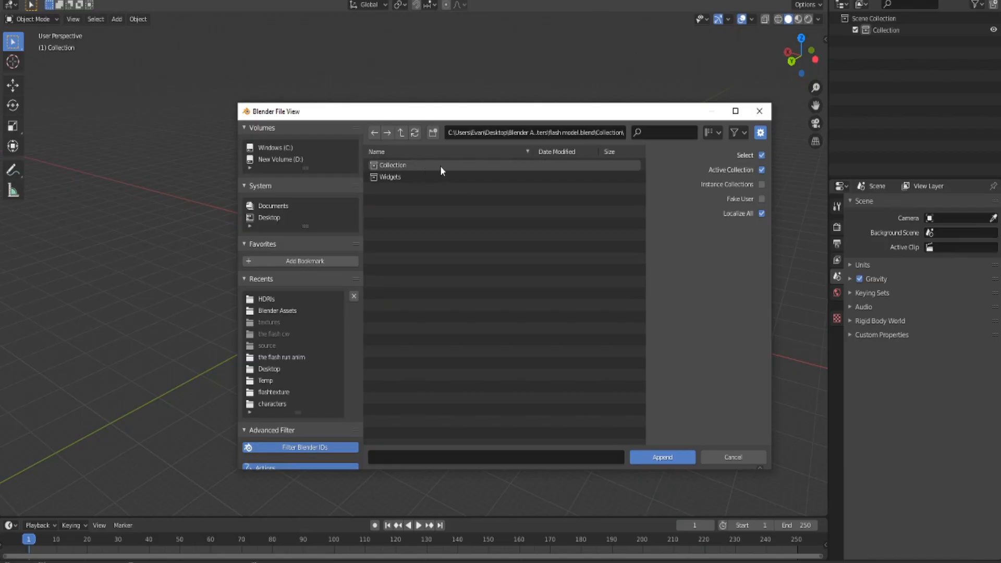
{"action": "double_click", "coordinate": [439, 166]}
{"action": "mouse_move", "coordinate": [514, 144]}
{"action": "middle_mouse_down"}
{"action": "mouse_move", "coordinate": [444, 224]}
{"action": "mouse_move", "coordinate": [313, 226]}
{"action": "mouse_move", "coordinate": [428, 223]}
{"action": "middle_mouse_up"}
{"action": "scroll", "coordinate": [427, 223], "scroll_direction": "up", "scroll_amount": 3}
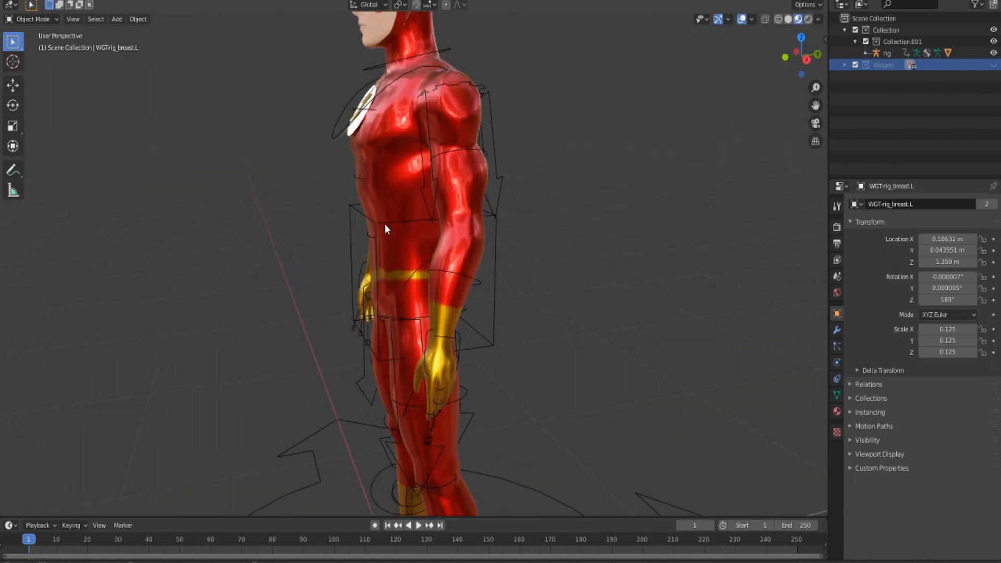
Select the Flash rig, make the timeline taller and orbit to a closer side view
{"action": "left_click", "coordinate": [469, 330]}
{"action": "scroll", "coordinate": [428, 336], "scroll_direction": "down", "scroll_amount": 3}
{"action": "scroll", "coordinate": [313, 431], "scroll_direction": "down", "scroll_amount": 2}
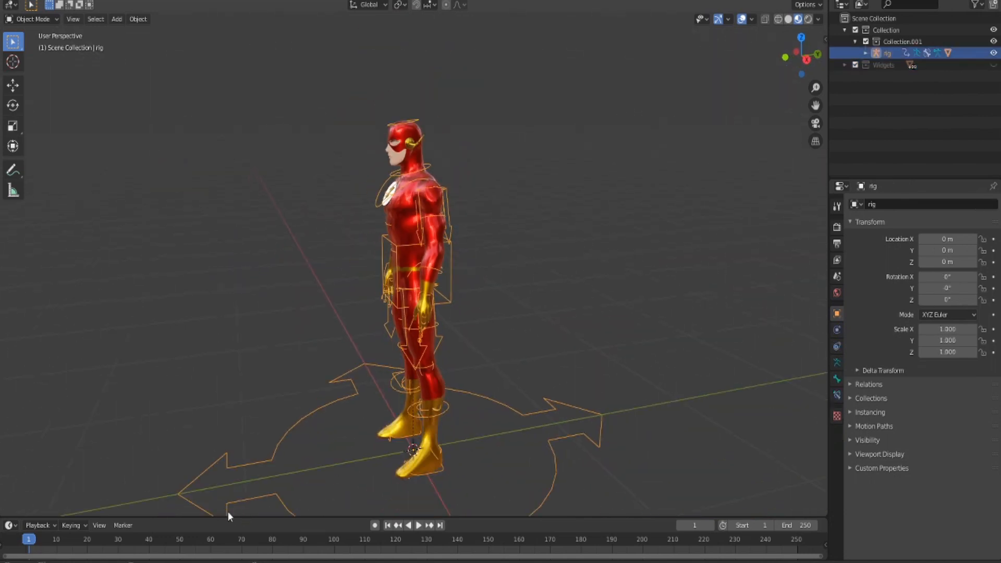
{"action": "left_click_drag", "start_coordinate": [232, 516], "coordinate": [250, 428]}
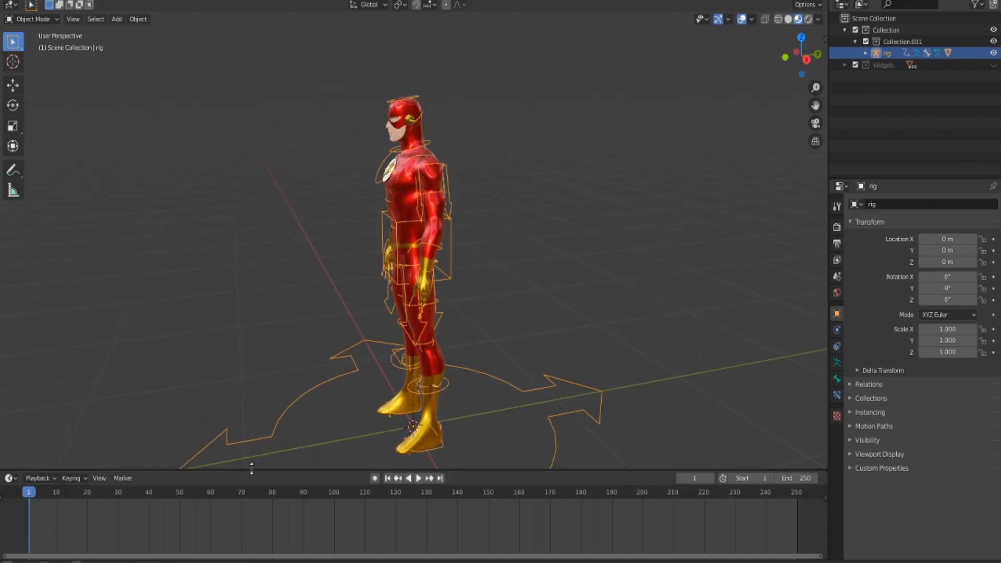
{"action": "scroll", "coordinate": [385, 351], "scroll_direction": "down", "scroll_amount": 3}
{"action": "mouse_move", "coordinate": [386, 352]}
{"action": "middle_mouse_down"}
{"action": "mouse_move", "coordinate": [328, 336]}
{"action": "mouse_move", "coordinate": [458, 326]}
{"action": "middle_mouse_up"}
{"action": "scroll", "coordinate": [456, 320], "scroll_direction": "down", "scroll_amount": 3}
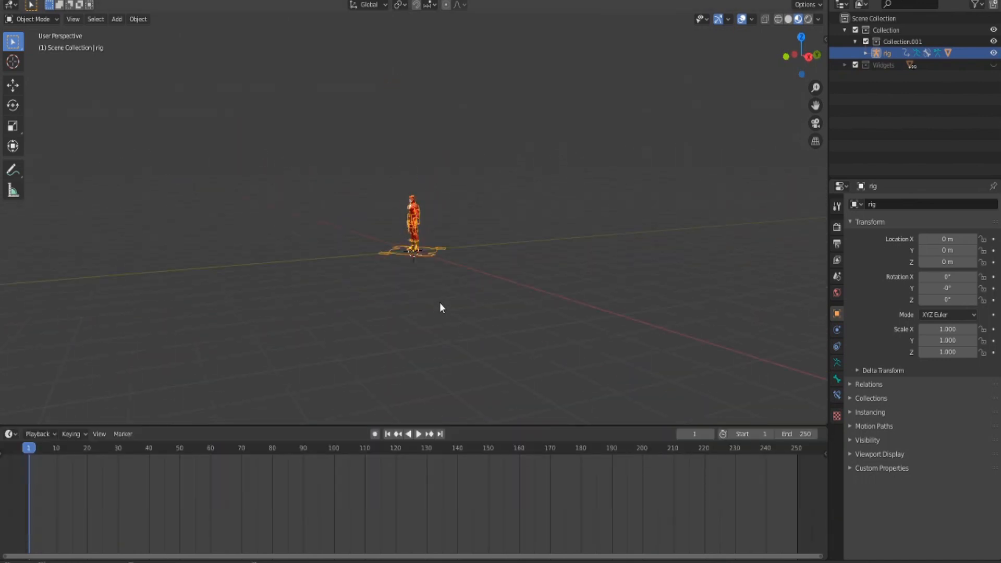
{"action": "middle_click_drag", "start_coordinate": [408, 300], "coordinate": [439, 310]}
{"action": "scroll", "coordinate": [439, 311], "scroll_direction": "up", "scroll_amount": 3}
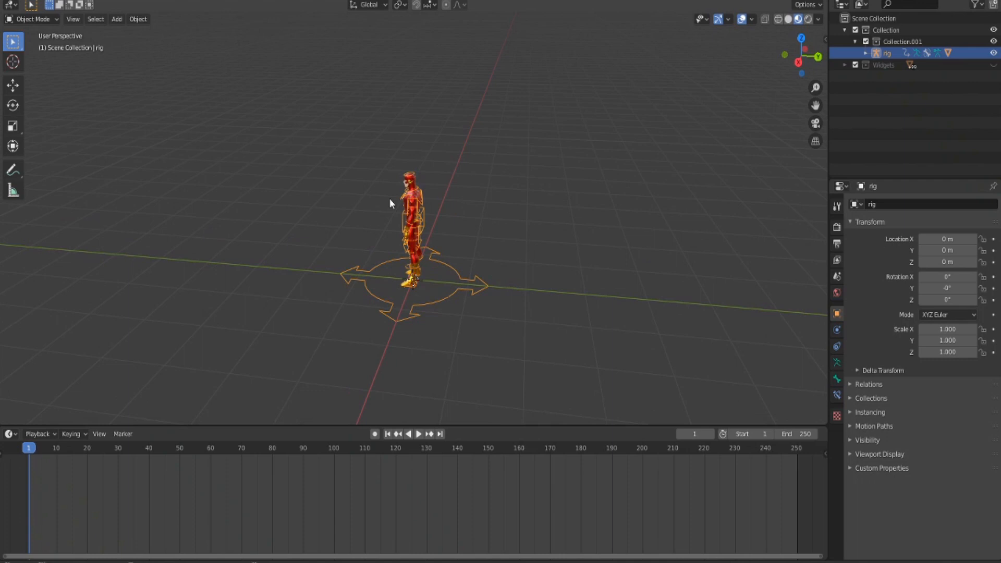
Play the rig's animation, stop it and scrub back to frame 25
{"action": "key", "text": "Escape"}
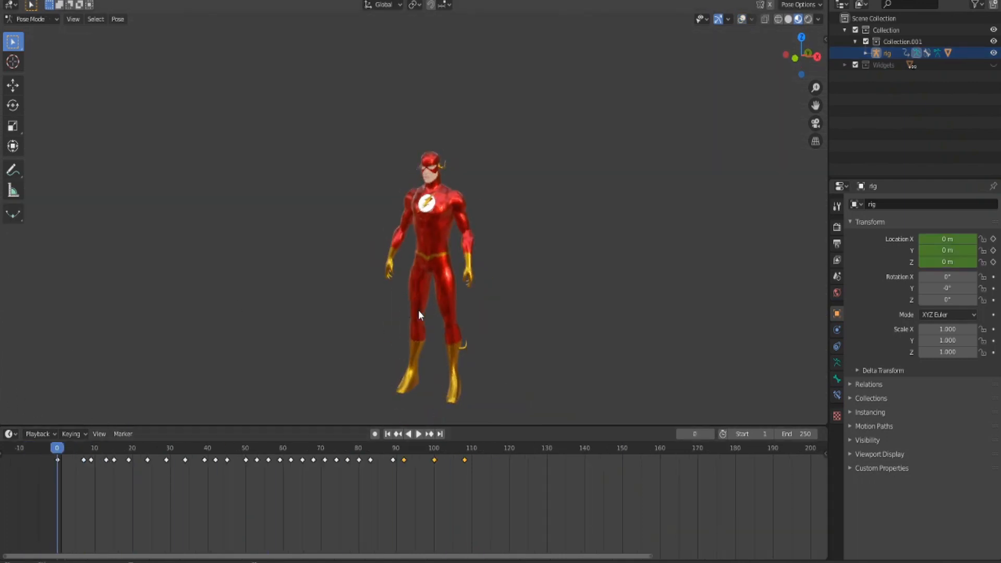
{"action": "key", "text": "space"}
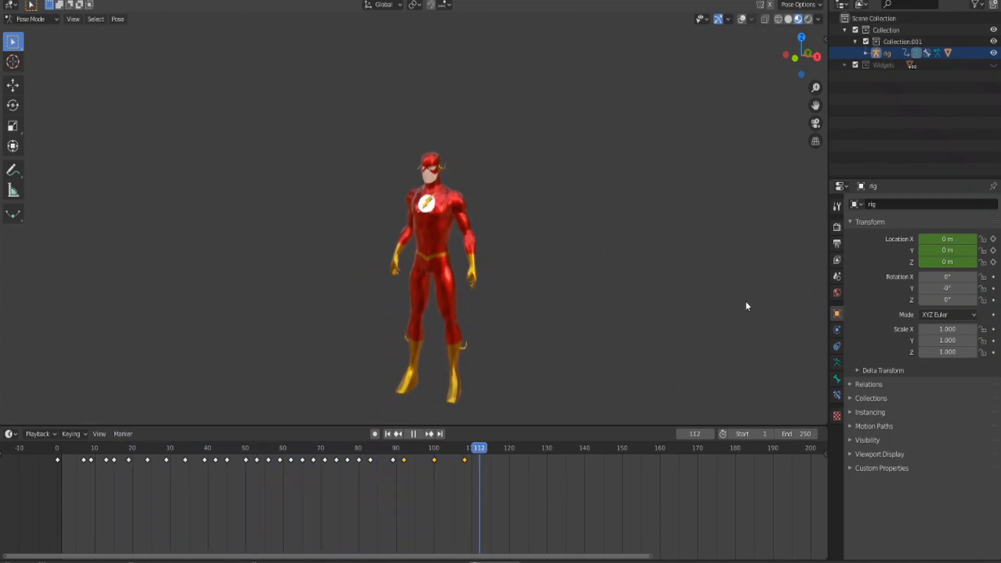
{"action": "key", "text": "space"}
{"action": "left_click_drag", "start_coordinate": [436, 451], "coordinate": [152, 447]}
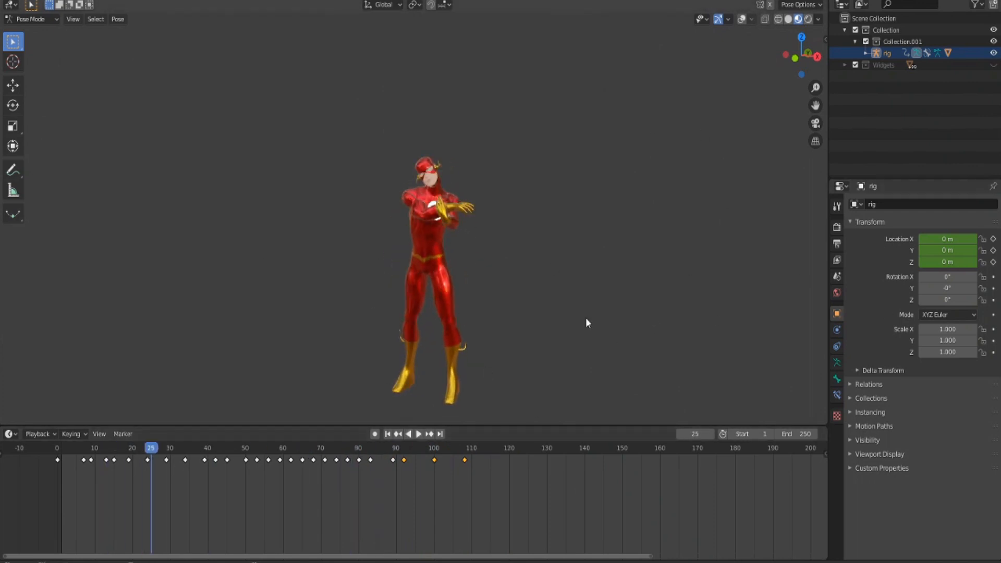
{"action": "mouse_move", "coordinate": [586, 321]}
{"action": "middle_mouse_down"}
{"action": "mouse_move", "coordinate": [607, 306]}
{"action": "mouse_move", "coordinate": [584, 306]}
{"action": "middle_mouse_up"}
{"action": "scroll", "coordinate": [585, 305], "scroll_direction": "up", "scroll_amount": 3}
Inspect the rig bones with overlays from side and rear views, then return to object mode at frame 0
{"action": "left_click", "coordinate": [741, 19]}
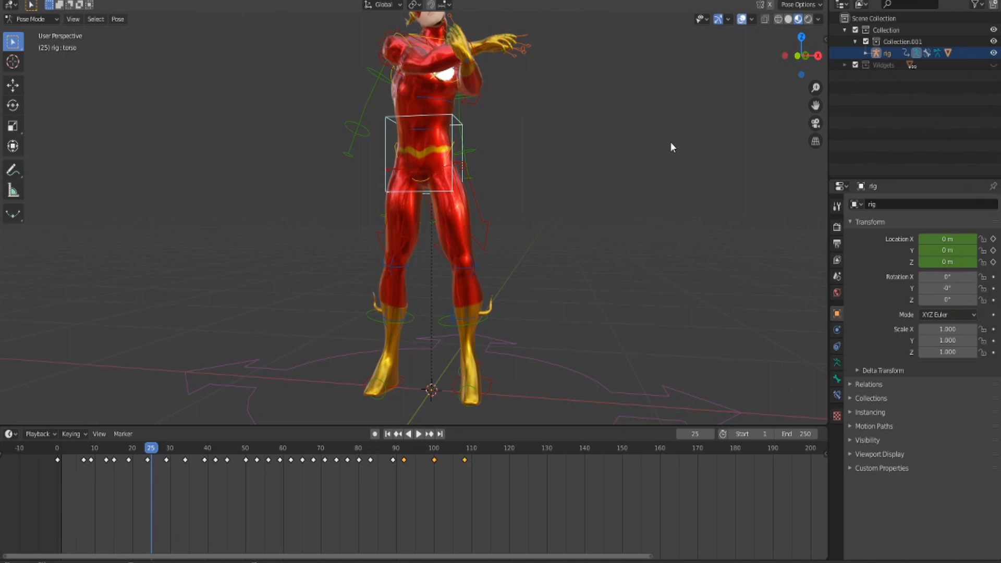
{"action": "scroll", "coordinate": [670, 146], "scroll_direction": "down", "scroll_amount": 4}
{"action": "middle_click_drag", "start_coordinate": [529, 217], "coordinate": [680, 39]}
{"action": "left_click", "coordinate": [741, 19]}
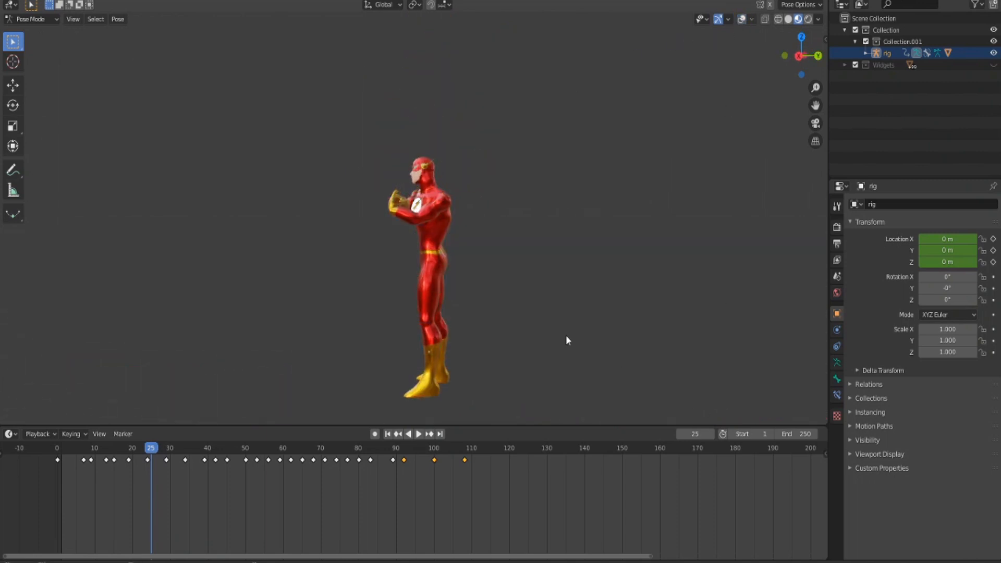
{"action": "middle_click_drag", "start_coordinate": [565, 340], "coordinate": [469, 344]}
{"action": "key", "text": "space"}
{"action": "left_click_drag", "start_coordinate": [151, 447], "coordinate": [41, 447]}
{"action": "key", "text": "ctrl+Tab"}
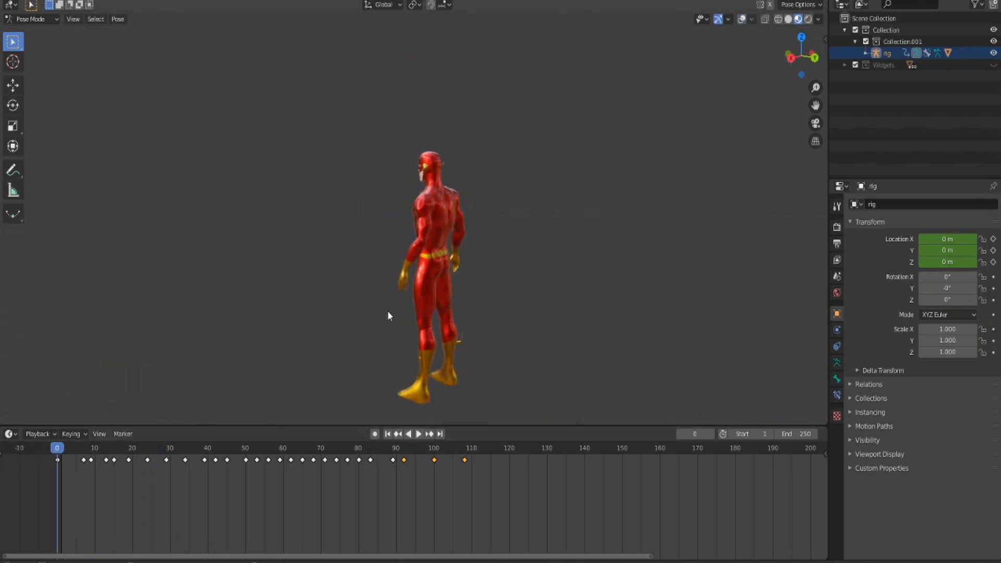
{"action": "key", "text": "space"}
Select vertices down the Flash body in edit mode and assign them to a new vertex group 'Group'
{"action": "left_click", "coordinate": [412, 176]}
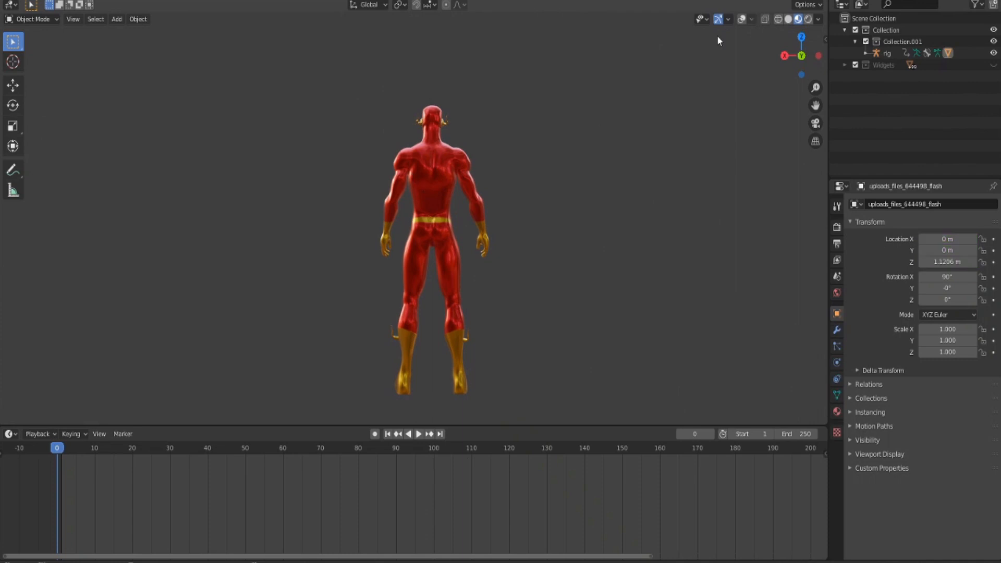
{"action": "left_click", "coordinate": [741, 20]}
{"action": "scroll", "coordinate": [469, 154], "scroll_direction": "down", "scroll_amount": 4}
{"action": "scroll", "coordinate": [468, 154], "scroll_direction": "up", "scroll_amount": 5}
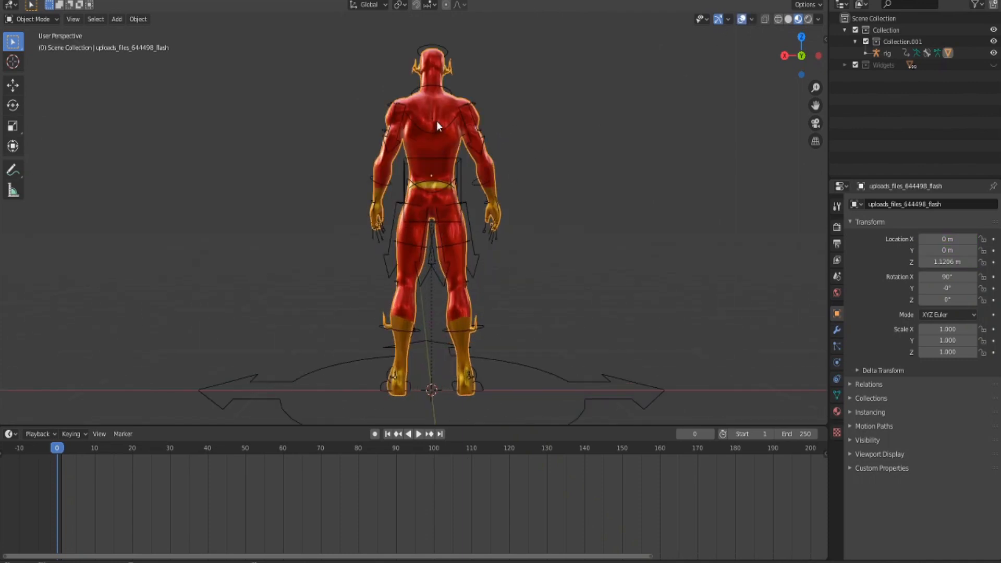
{"action": "key", "text": "Tab"}
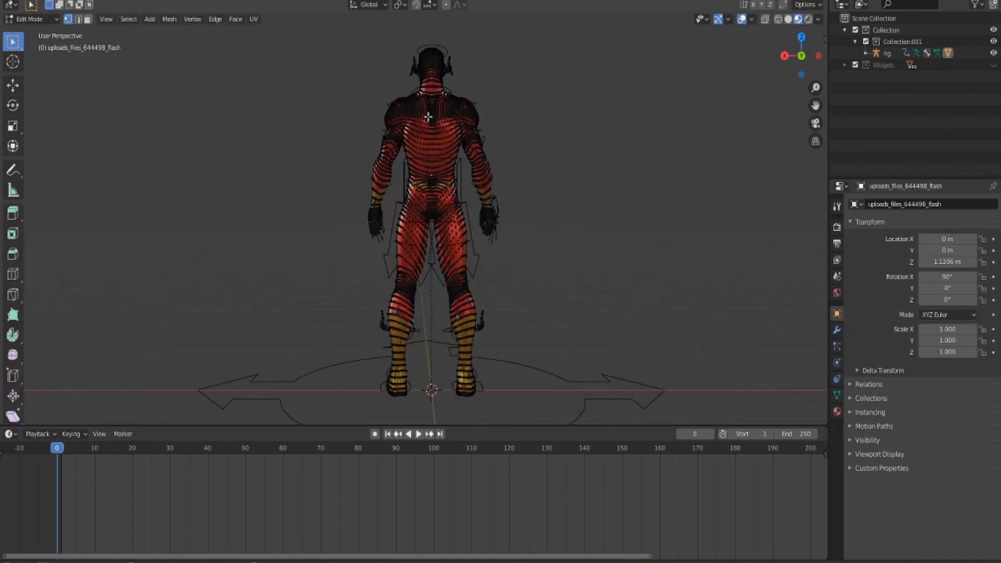
{"action": "key", "text": "ctrl+KP_Add"}
{"action": "key", "text": "ctrl+KP_Add"}
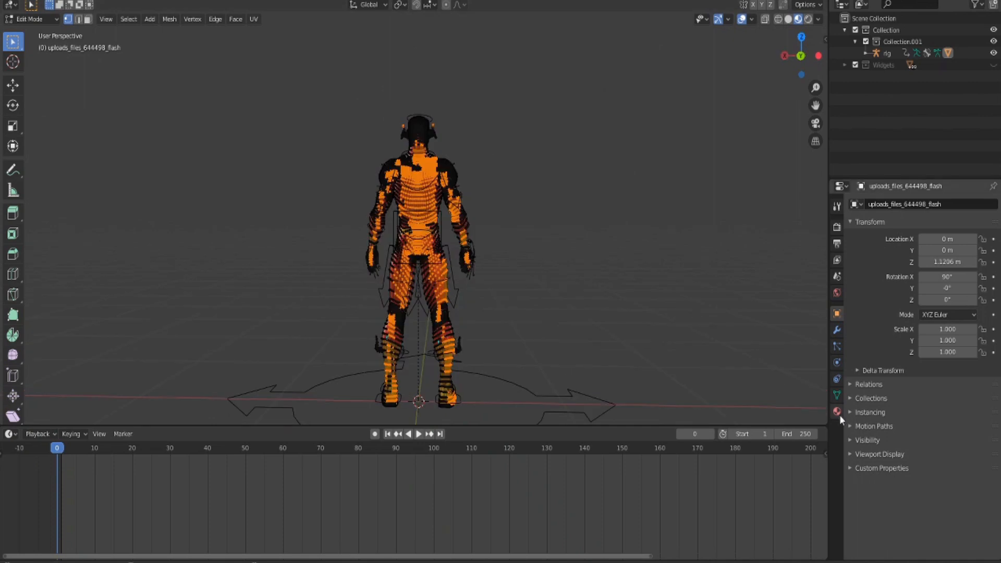
{"action": "left_click", "coordinate": [837, 395]}
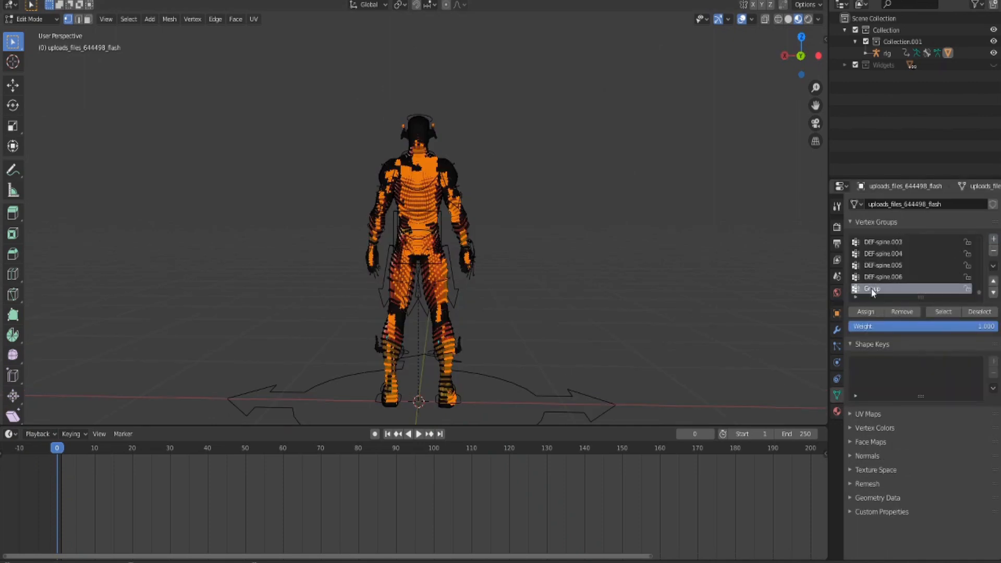
{"action": "left_click", "coordinate": [871, 313]}
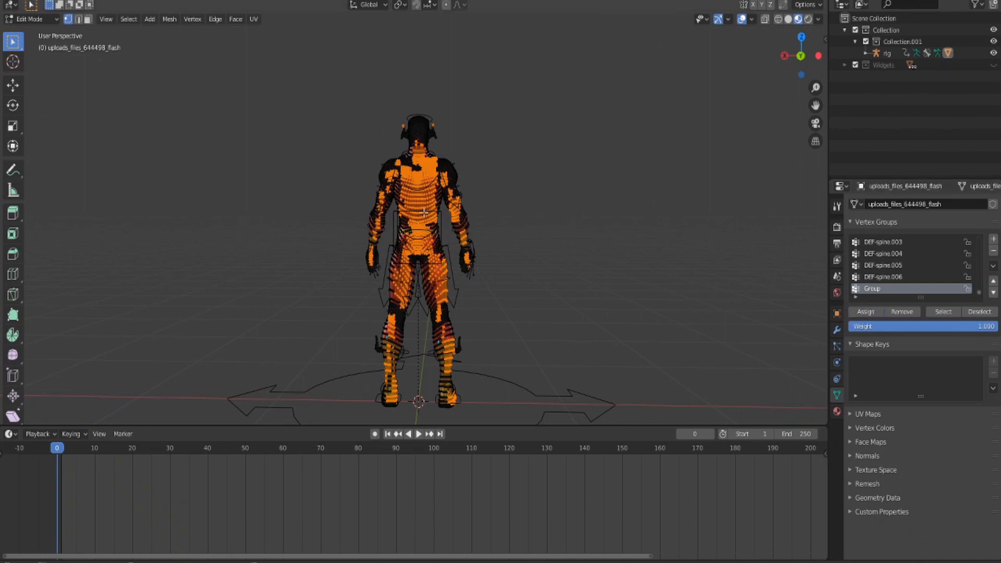
Add a particle system to the Flash mesh and switch it to Hair so strands sprout across the body
{"action": "left_click", "coordinate": [29, 19]}
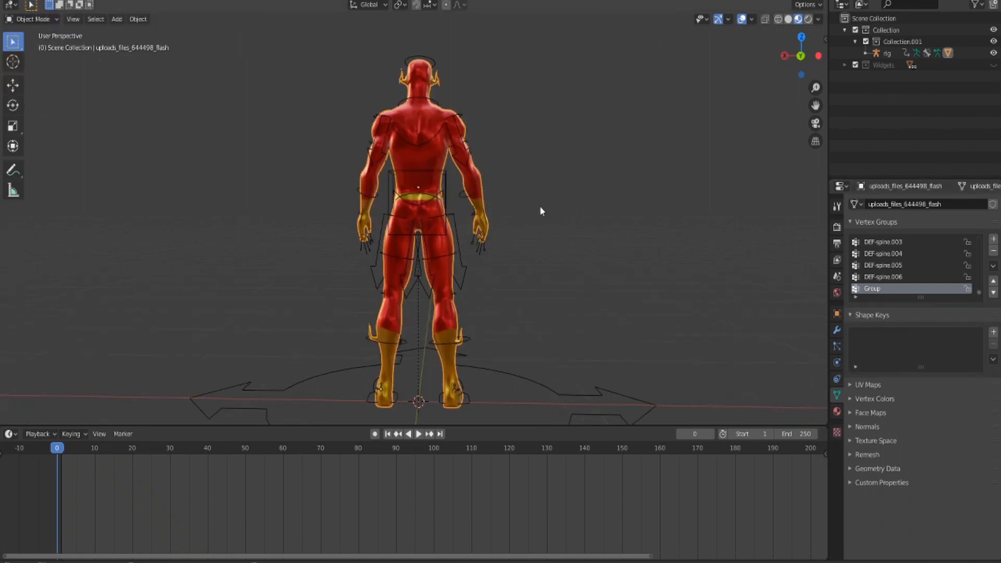
{"action": "mouse_move", "coordinate": [539, 206]}
{"action": "middle_mouse_down"}
{"action": "mouse_move", "coordinate": [430, 211]}
{"action": "mouse_move", "coordinate": [835, 358]}
{"action": "middle_mouse_up"}
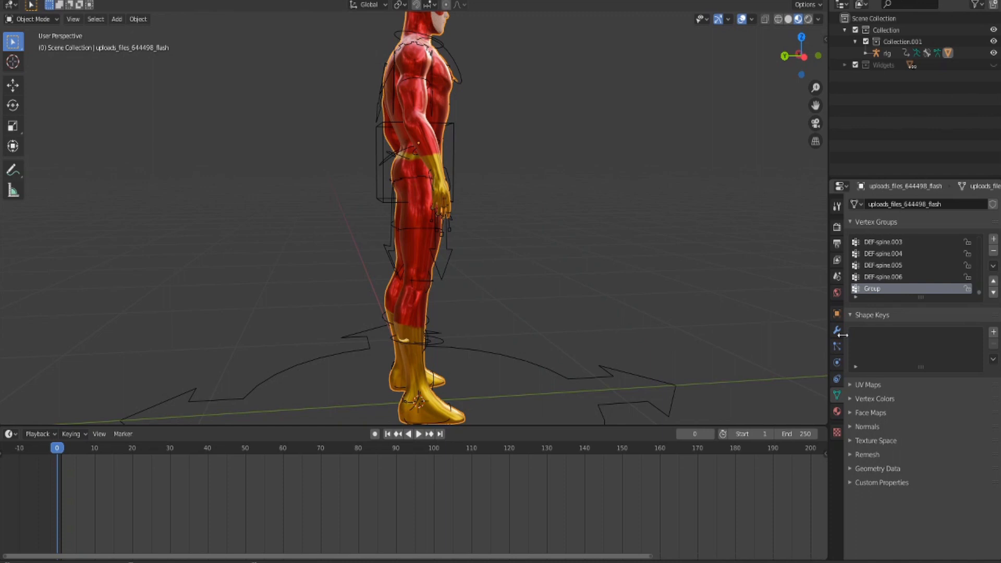
{"action": "left_click", "coordinate": [837, 347]}
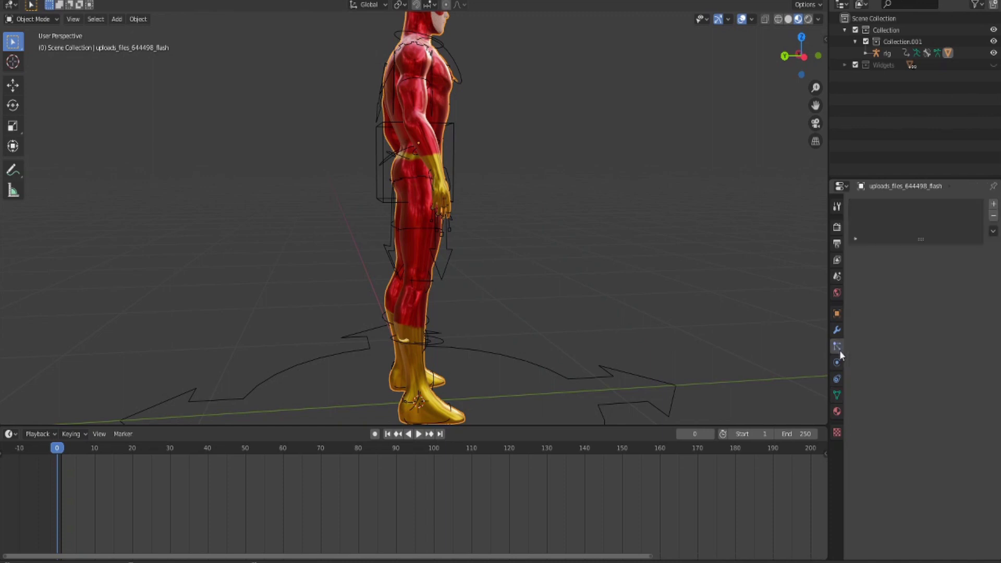
{"action": "left_click", "coordinate": [993, 204]}
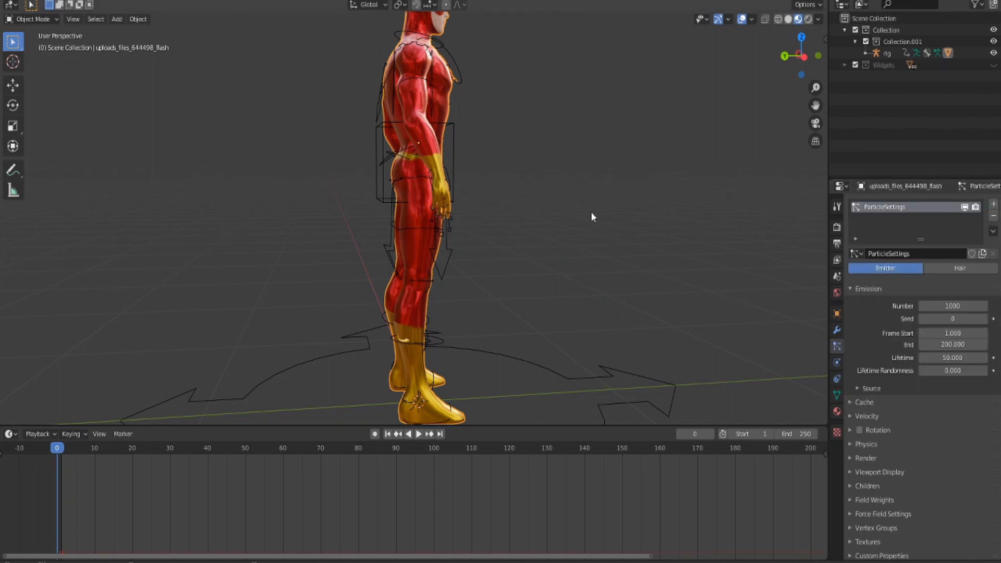
{"action": "mouse_move", "coordinate": [590, 212]}
{"action": "middle_mouse_down"}
{"action": "mouse_move", "coordinate": [459, 207]}
{"action": "mouse_move", "coordinate": [540, 211]}
{"action": "middle_mouse_up"}
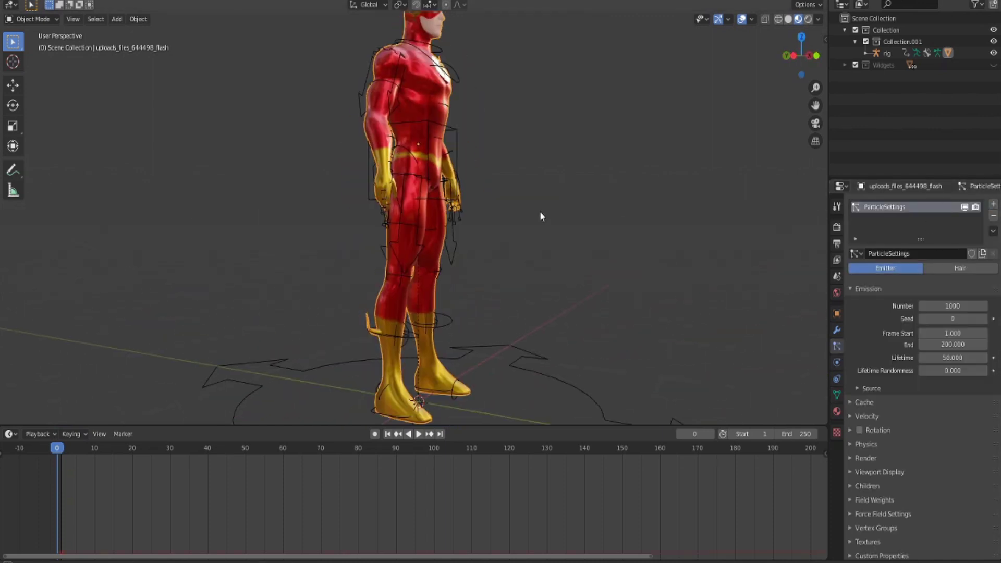
{"action": "left_click", "coordinate": [953, 271]}
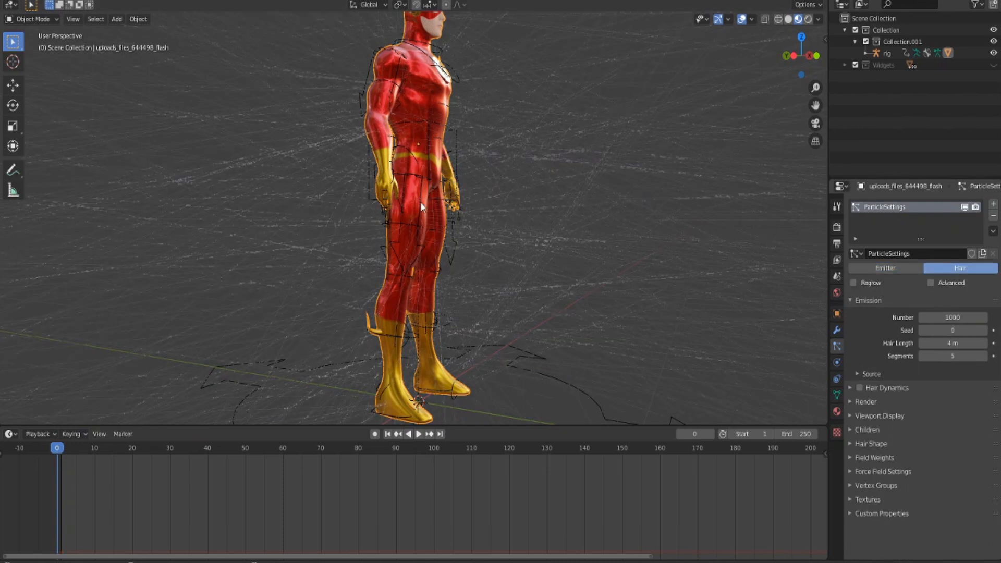
{"action": "mouse_move", "coordinate": [421, 206]}
{"action": "middle_mouse_down"}
{"action": "mouse_move", "coordinate": [315, 208]}
{"action": "mouse_move", "coordinate": [398, 213]}
{"action": "middle_mouse_up"}
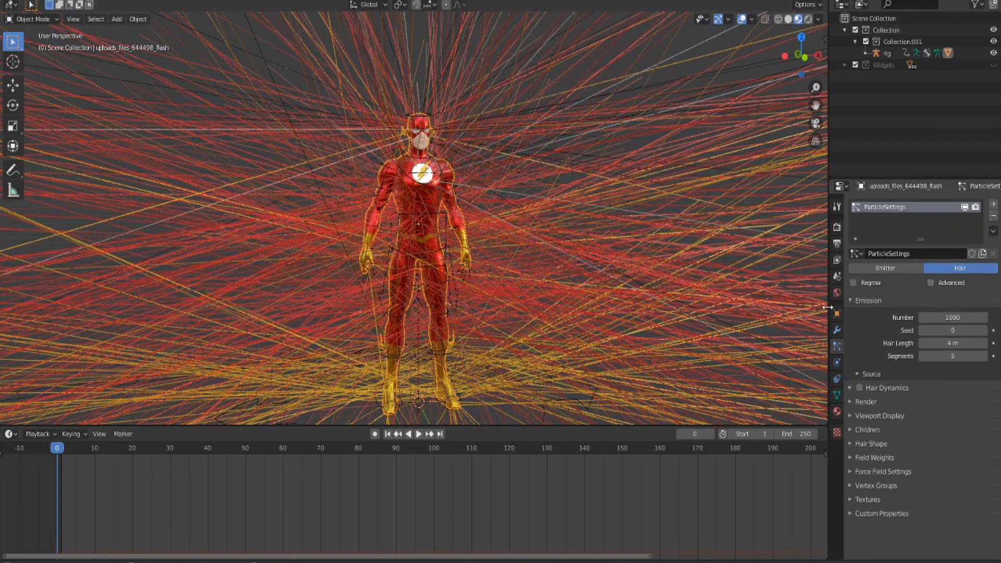
{"action": "mouse_move", "coordinate": [365, 209]}
{"action": "middle_mouse_down"}
{"action": "mouse_move", "coordinate": [570, 227]}
{"action": "mouse_move", "coordinate": [777, 395]}
{"action": "middle_mouse_up"}
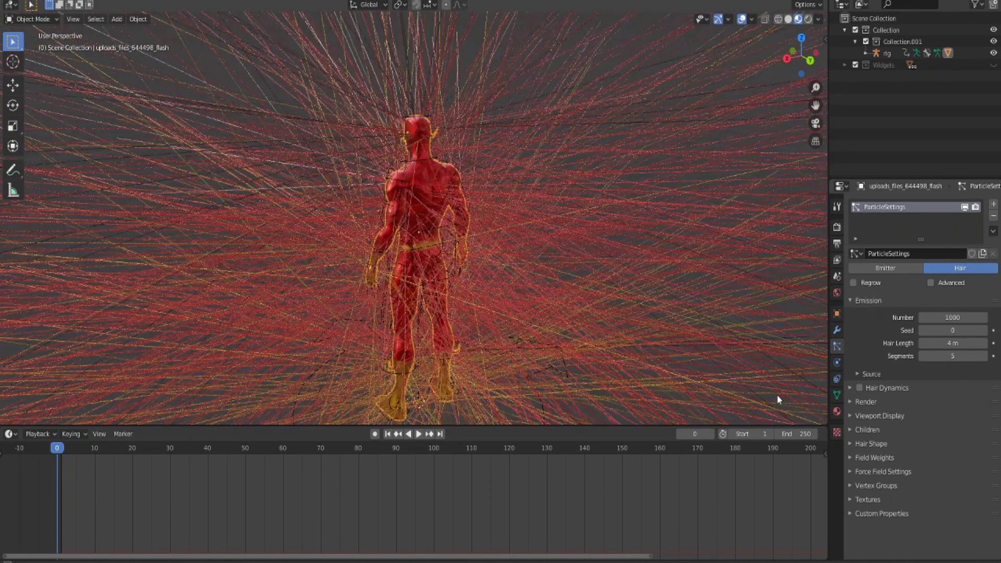
Drive the hair density with the vertex group 'Group' so strands grow only from that region
{"action": "left_click", "coordinate": [857, 485]}
{"action": "scroll", "coordinate": [851, 484], "scroll_direction": "down", "scroll_amount": 1}
{"action": "left_click", "coordinate": [950, 478]}
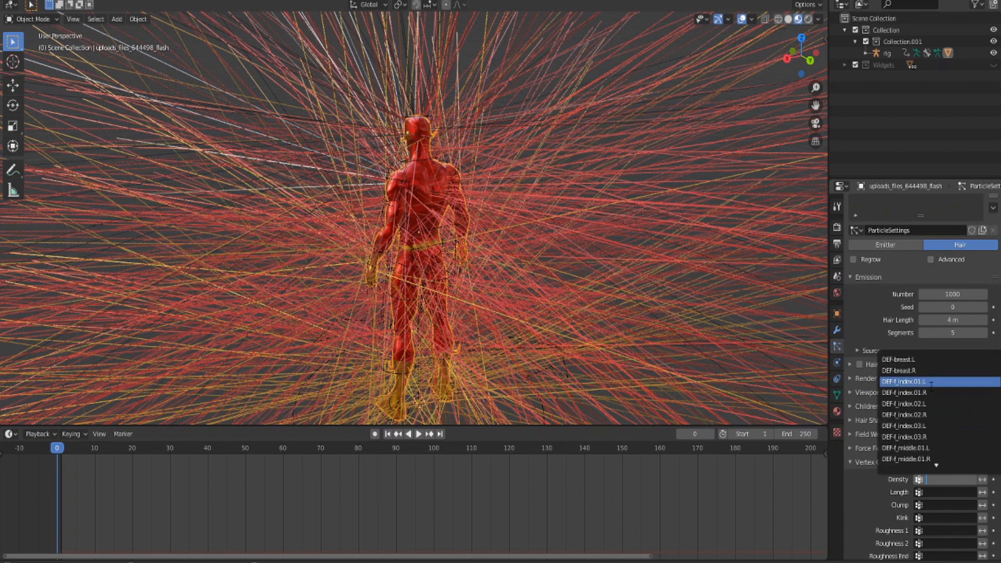
{"action": "type", "text": "group"}
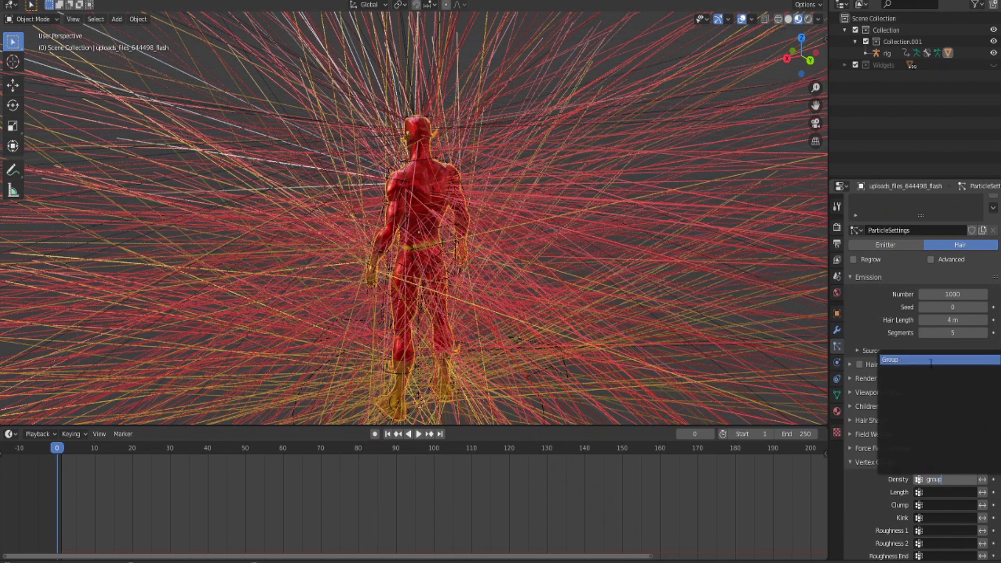
{"action": "left_click", "coordinate": [929, 361]}
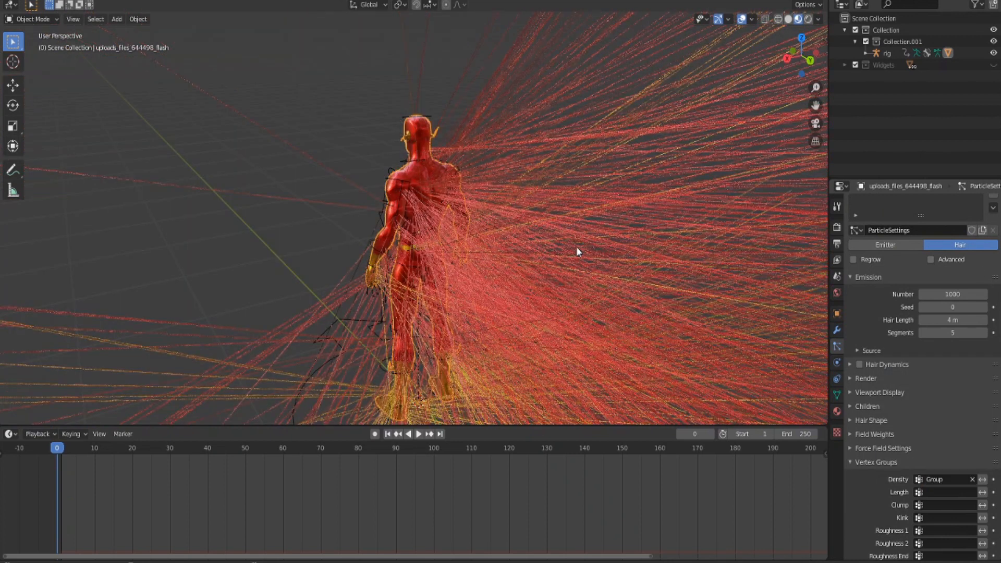
{"action": "mouse_move", "coordinate": [576, 246]}
{"action": "middle_mouse_down"}
{"action": "mouse_move", "coordinate": [613, 248]}
{"action": "mouse_move", "coordinate": [509, 263]}
{"action": "mouse_move", "coordinate": [573, 234]}
{"action": "mouse_move", "coordinate": [592, 247]}
{"action": "mouse_move", "coordinate": [481, 246]}
{"action": "mouse_move", "coordinate": [704, 313]}
{"action": "middle_mouse_up"}
Give the hair Simple children and lengthen the strands to 10 m
{"action": "left_click", "coordinate": [864, 406]}
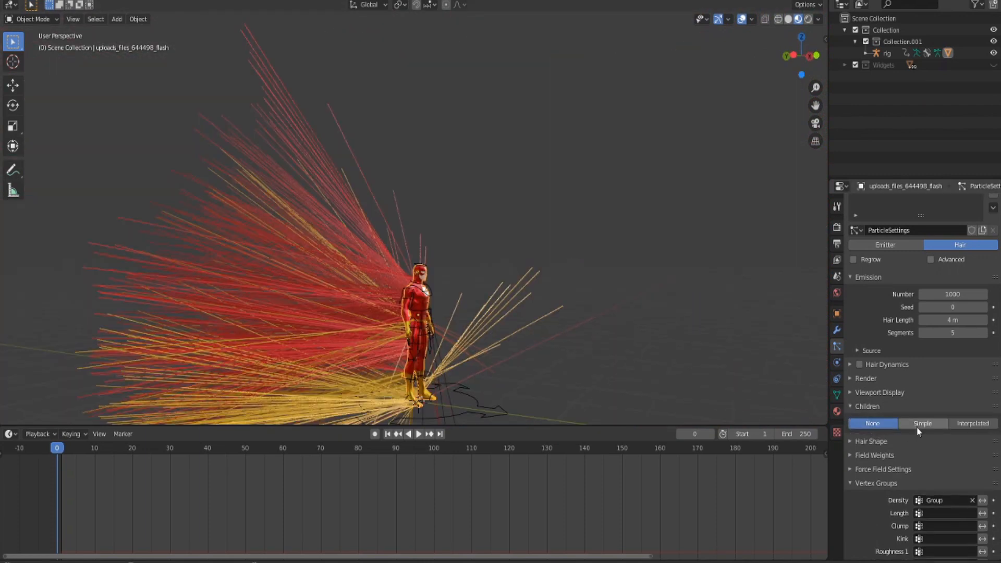
{"action": "left_click", "coordinate": [917, 426]}
{"action": "mouse_move", "coordinate": [501, 297]}
{"action": "middle_mouse_down"}
{"action": "mouse_move", "coordinate": [439, 299]}
{"action": "mouse_move", "coordinate": [469, 301]}
{"action": "middle_mouse_up"}
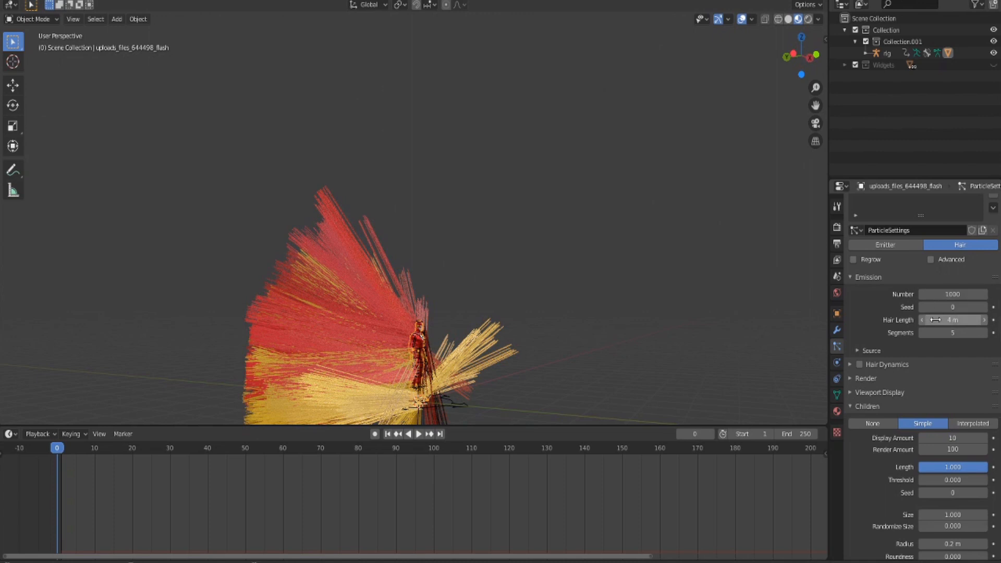
{"action": "left_click_drag", "start_coordinate": [935, 320], "coordinate": [978, 320]}
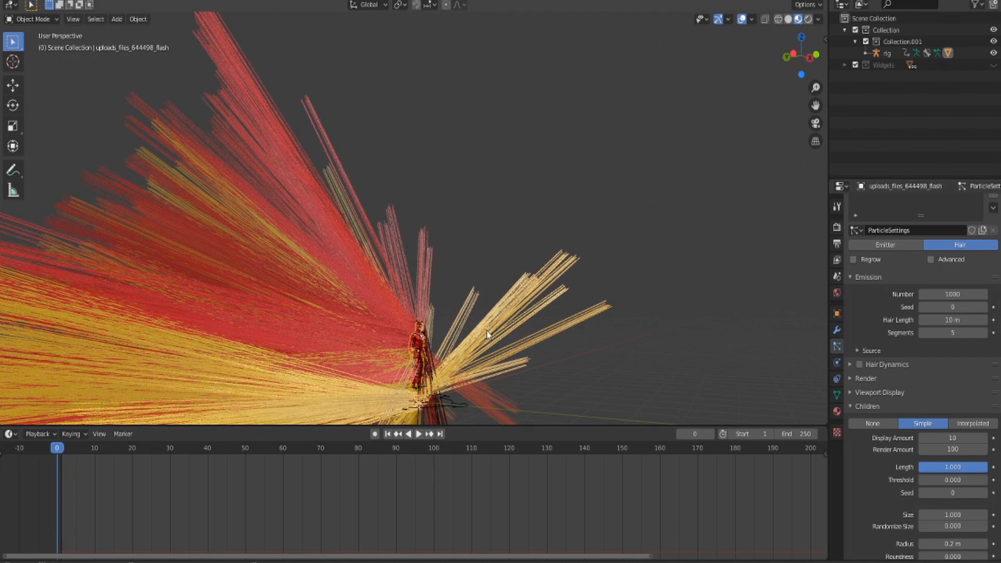
Reduce emission to 18 strands with 1 child each, leaving sparse lines
{"action": "mouse_move", "coordinate": [486, 335]}
{"action": "middle_mouse_down"}
{"action": "mouse_move", "coordinate": [375, 330]}
{"action": "mouse_move", "coordinate": [543, 362]}
{"action": "mouse_move", "coordinate": [530, 350]}
{"action": "mouse_move", "coordinate": [679, 340]}
{"action": "middle_mouse_up"}
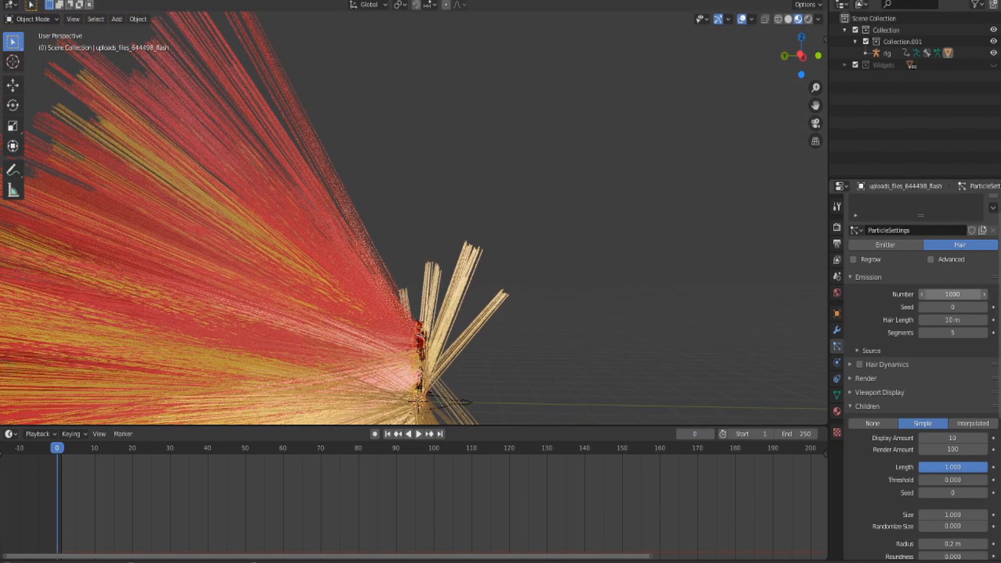
{"action": "mouse_move", "coordinate": [952, 295]}
{"action": "left_mouse_down"}
{"action": "mouse_move", "coordinate": [899, 294]}
{"action": "mouse_move", "coordinate": [964, 294]}
{"action": "left_mouse_up"}
{"action": "scroll", "coordinate": [981, 457], "scroll_direction": "down", "scroll_amount": 4}
{"action": "scroll", "coordinate": [919, 468], "scroll_direction": "down", "scroll_amount": 4}
{"action": "scroll", "coordinate": [945, 344], "scroll_direction": "up", "scroll_amount": 1}
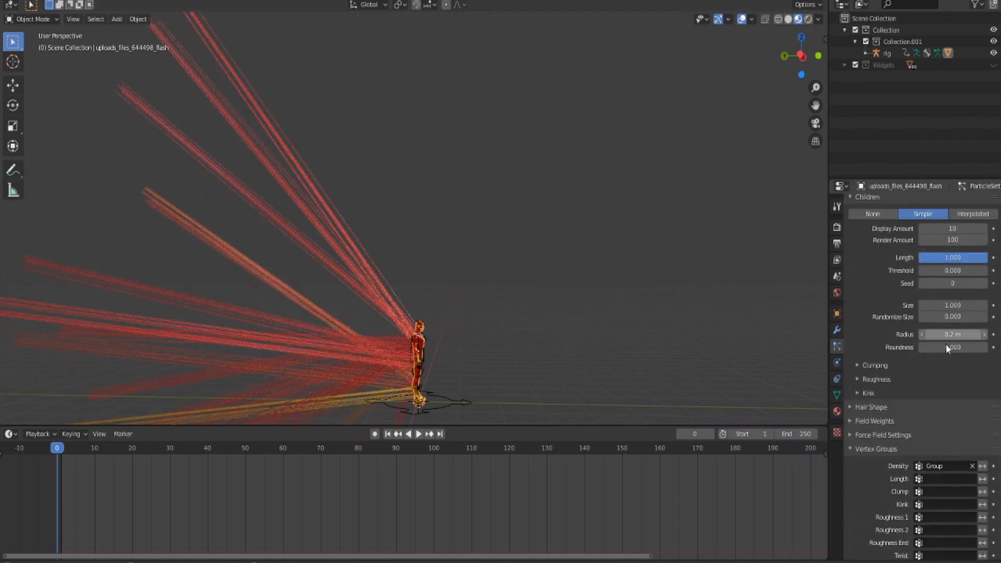
{"action": "scroll", "coordinate": [945, 329], "scroll_direction": "up", "scroll_amount": 3}
{"action": "type", "text": "1"}
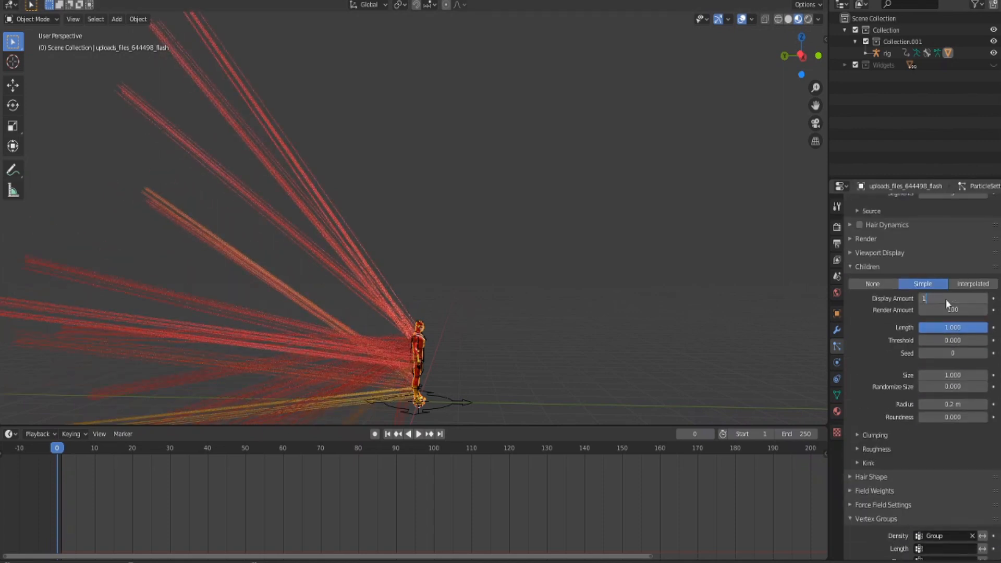
{"action": "key", "text": "Return"}
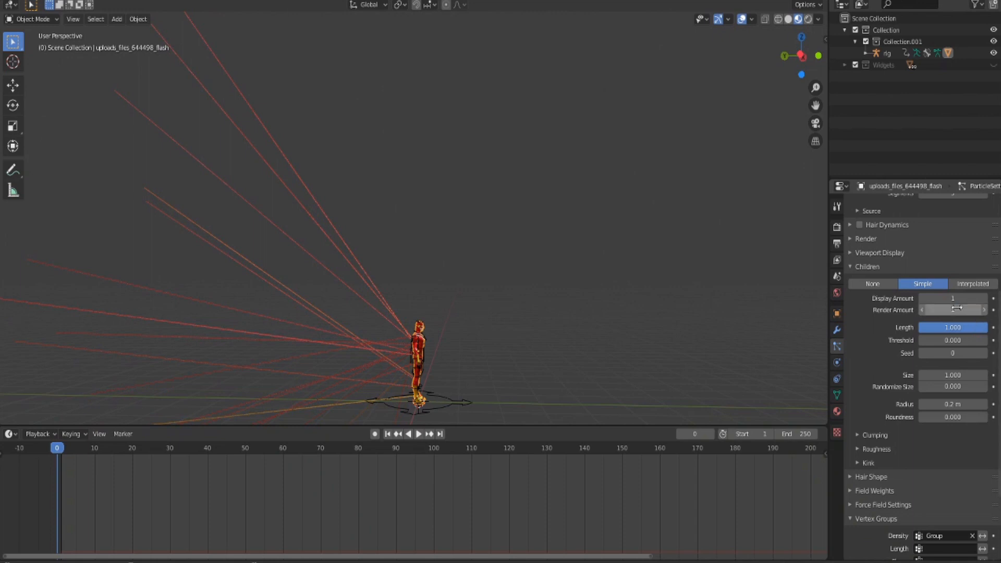
{"action": "scroll", "coordinate": [923, 352], "scroll_direction": "up", "scroll_amount": 3}
{"action": "scroll", "coordinate": [923, 352], "scroll_direction": "up", "scroll_amount": 4}
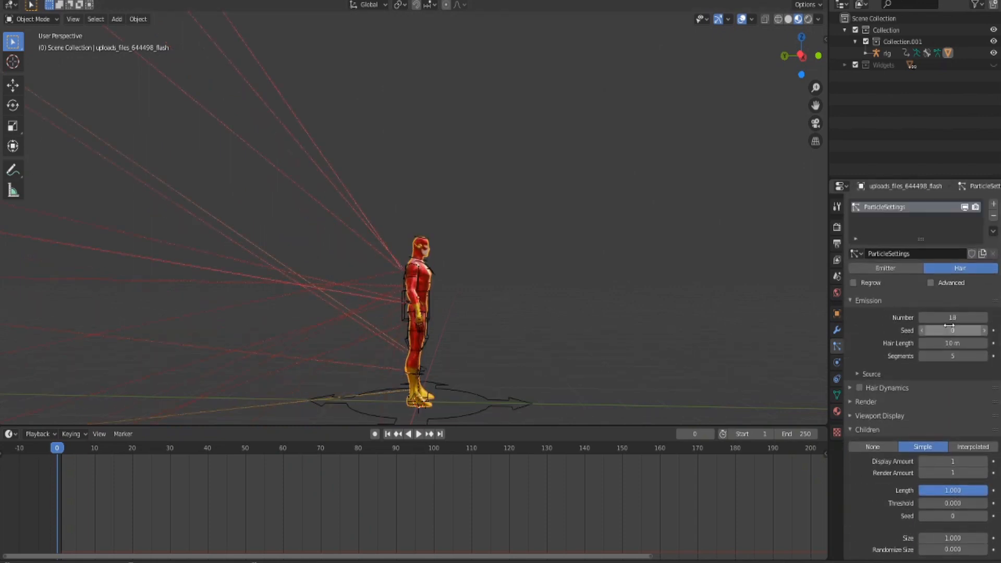
{"action": "mouse_move", "coordinate": [422, 251]}
{"action": "middle_mouse_down"}
{"action": "mouse_move", "coordinate": [494, 249]}
{"action": "mouse_move", "coordinate": [454, 158]}
{"action": "middle_mouse_up"}
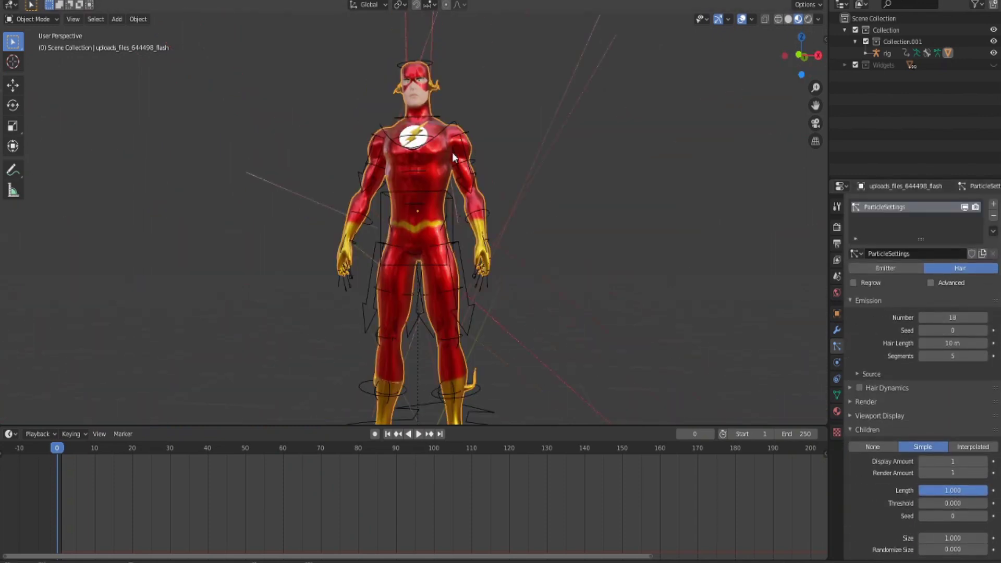
Add a new Material.005 in a fresh slot and make its surface an Emission shader
{"action": "left_click", "coordinate": [837, 412]}
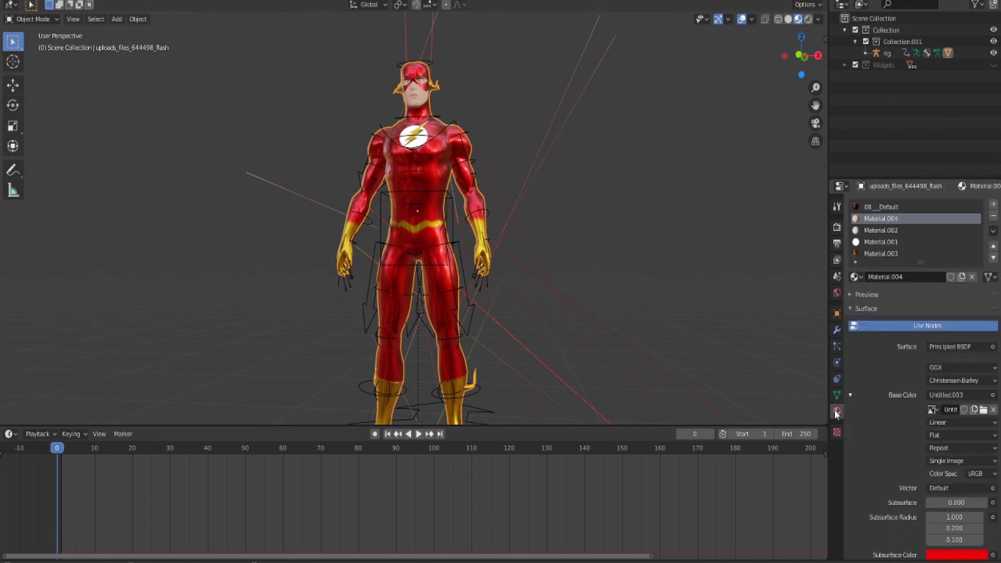
{"action": "left_click", "coordinate": [993, 205]}
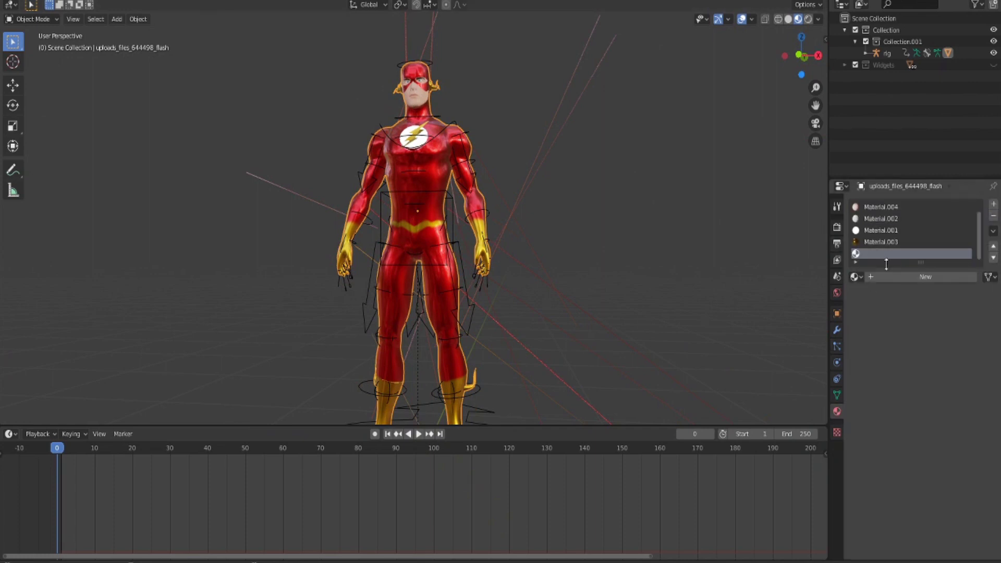
{"action": "left_click", "coordinate": [914, 276]}
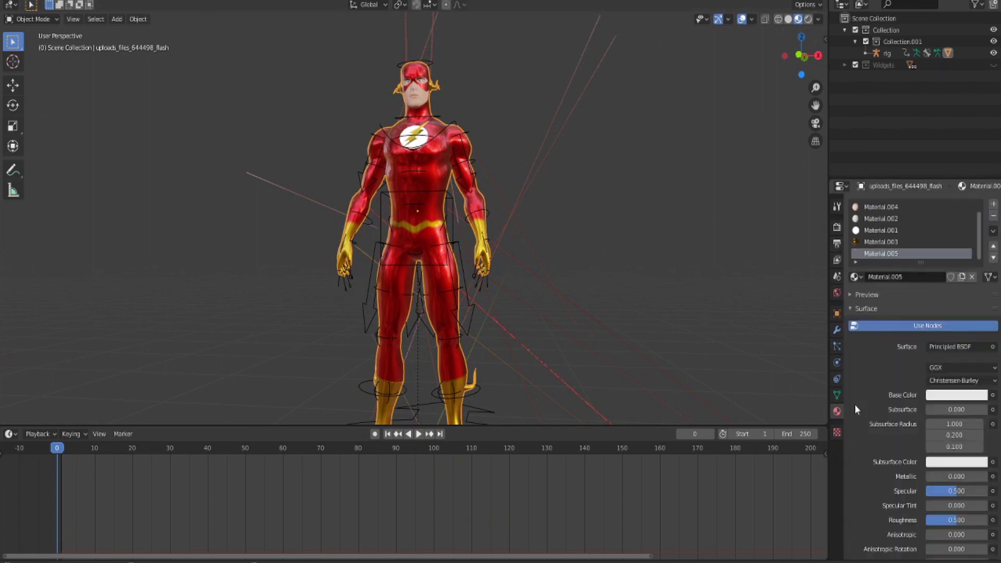
{"action": "left_click", "coordinate": [993, 349]}
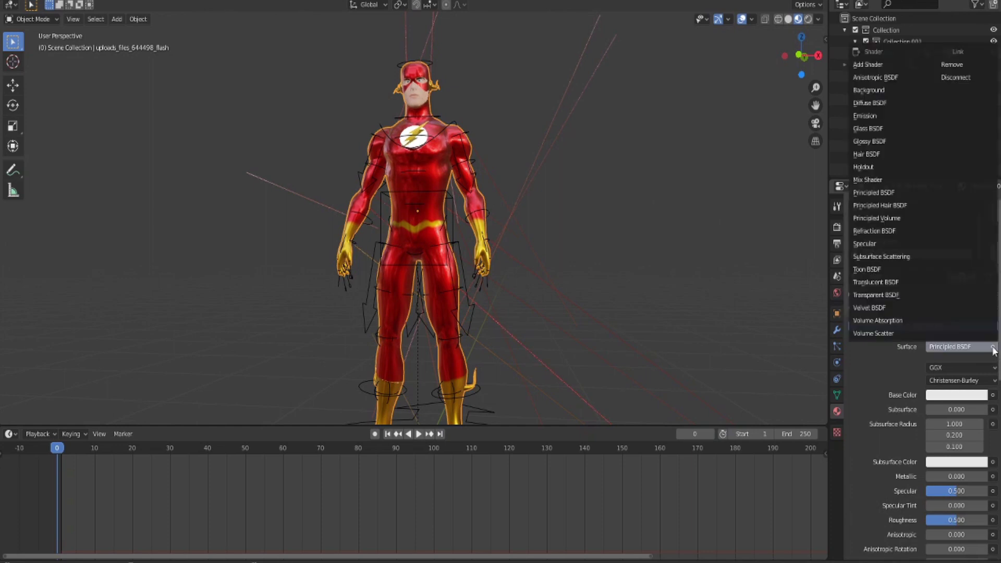
{"action": "left_click", "coordinate": [876, 116]}
{"action": "middle_click_drag", "start_coordinate": [711, 283], "coordinate": [553, 248]}
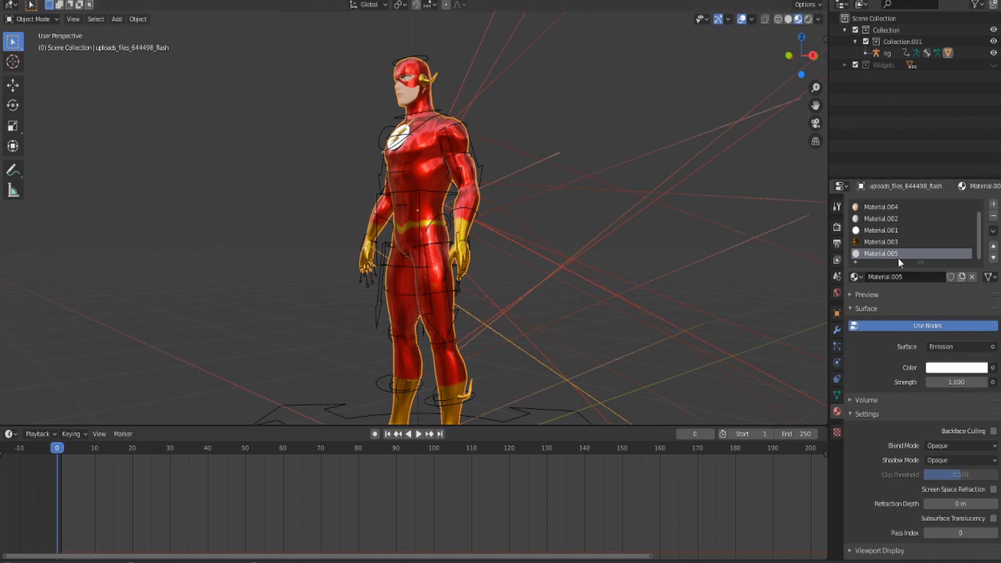
Render the hair particles with Material.005
{"action": "left_click", "coordinate": [837, 347]}
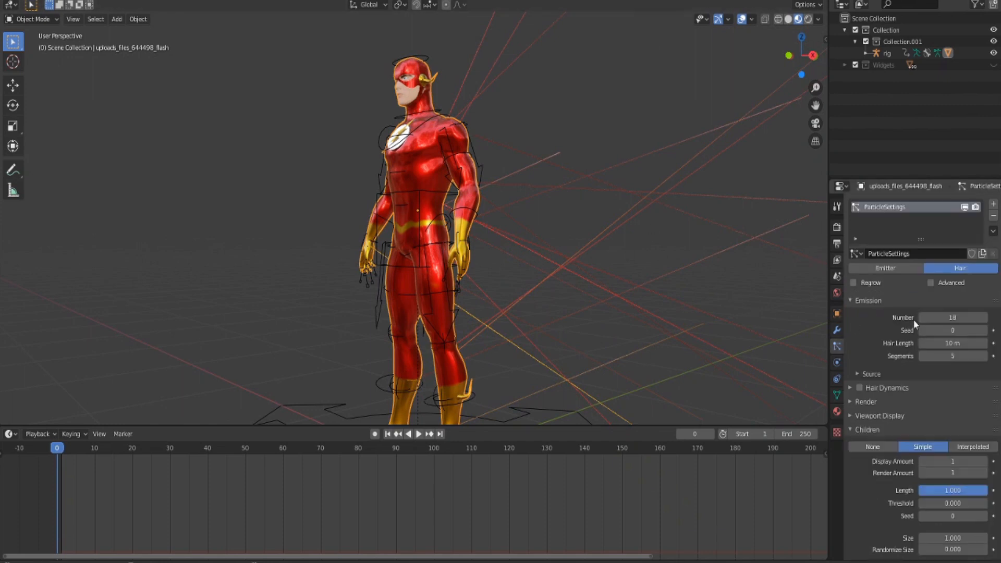
{"action": "scroll", "coordinate": [920, 340], "scroll_direction": "down", "scroll_amount": 3}
{"action": "left_click", "coordinate": [848, 332]}
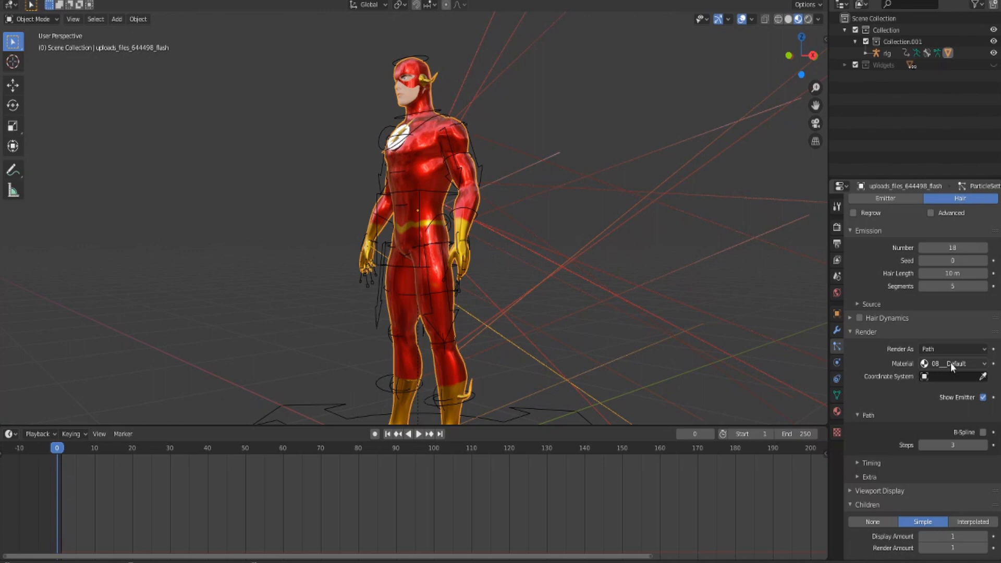
{"action": "left_click", "coordinate": [950, 362]}
{"action": "left_click", "coordinate": [949, 444]}
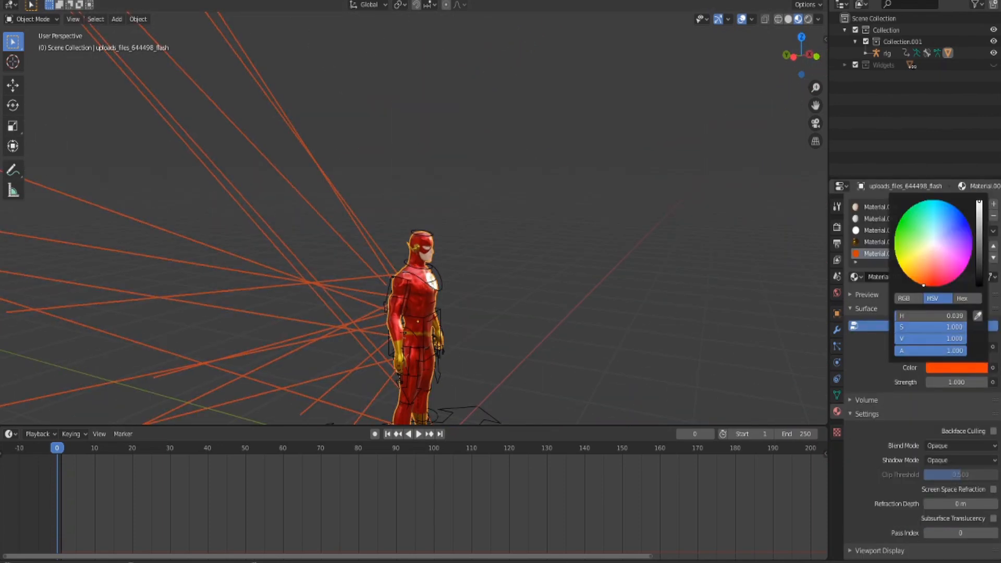
Shift the emission colour toward orange, raise strength to about 2985 and enable Bloom
{"action": "mouse_move", "coordinate": [924, 285]}
{"action": "left_mouse_down"}
{"action": "mouse_move", "coordinate": [899, 266]}
{"action": "mouse_move", "coordinate": [914, 280]}
{"action": "left_mouse_up"}
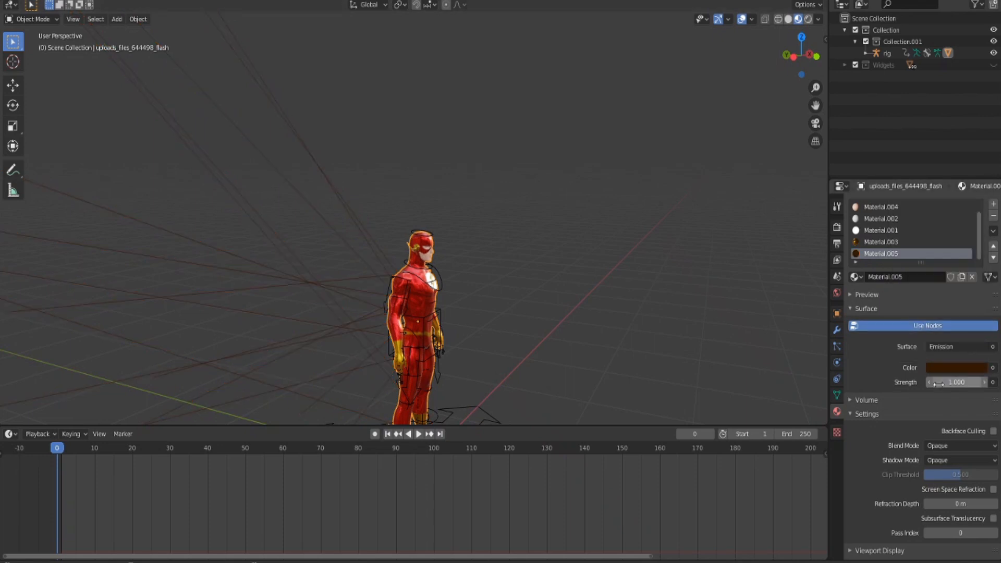
{"action": "left_click_drag", "start_coordinate": [955, 381], "coordinate": [978, 382]}
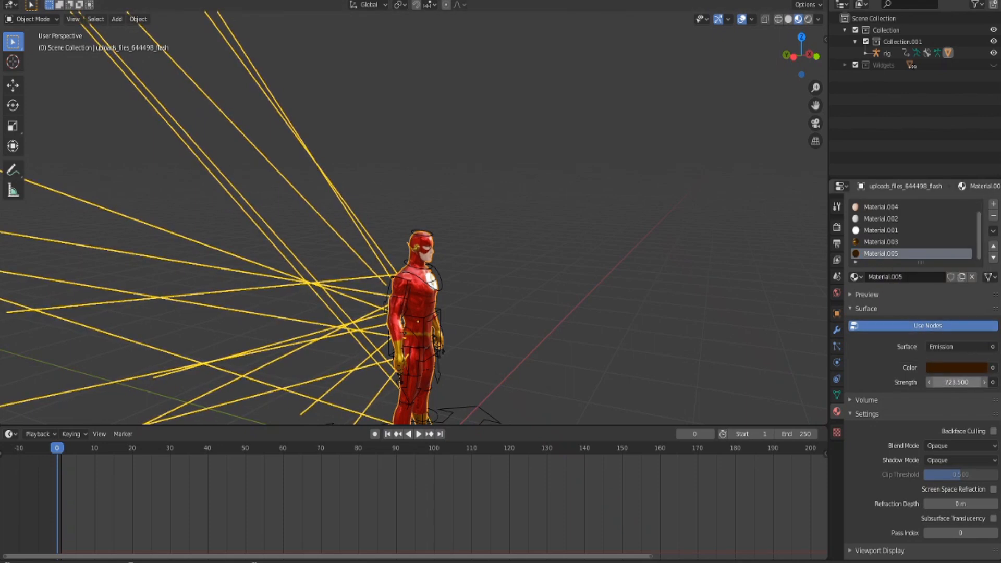
{"action": "left_click", "coordinate": [837, 227]}
{"action": "left_click", "coordinate": [860, 297]}
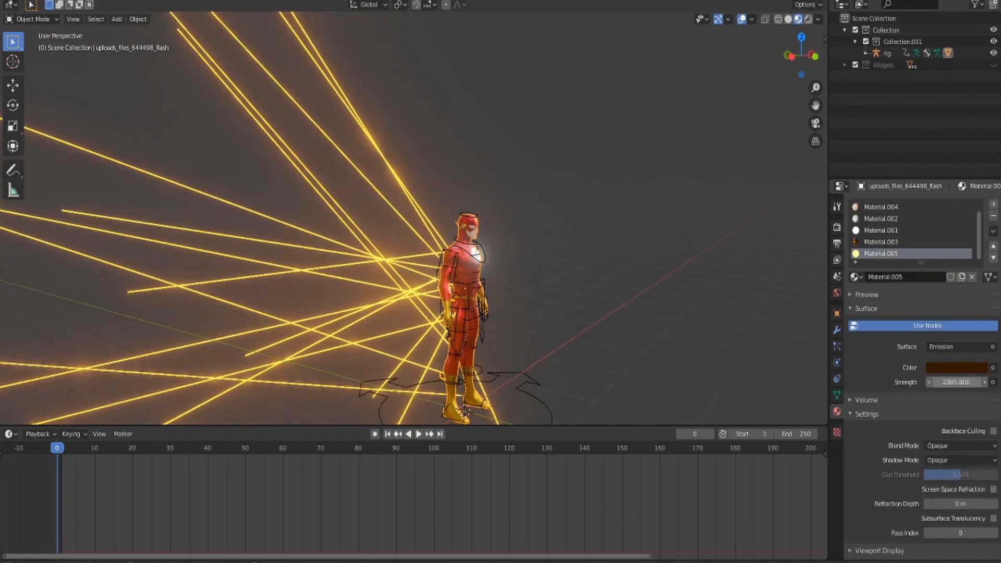
Switch the render engine to Cycles on GPU Compute and preview it in Rendered shading
{"action": "left_click", "coordinate": [838, 292]}
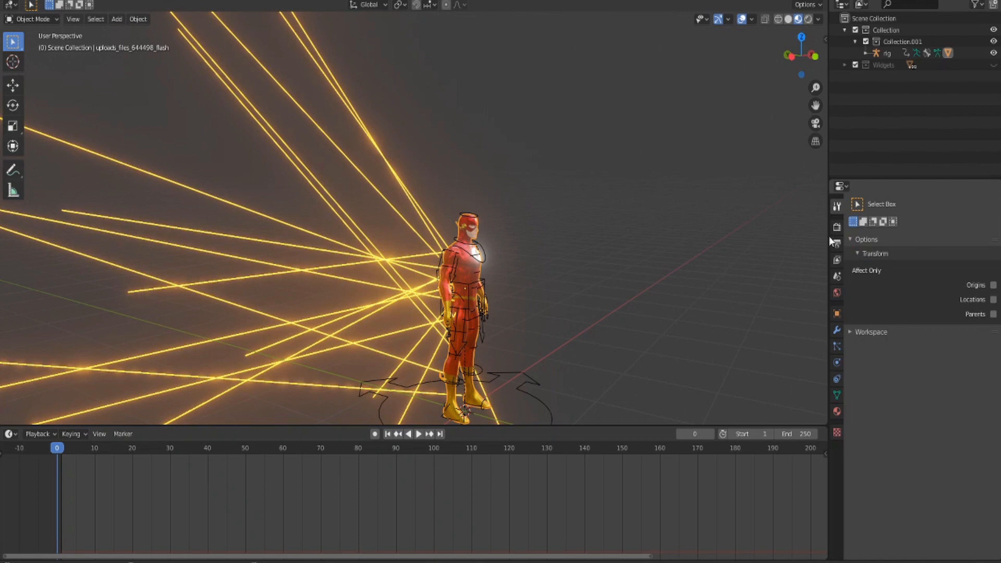
{"action": "left_click", "coordinate": [837, 226]}
{"action": "left_click", "coordinate": [972, 206]}
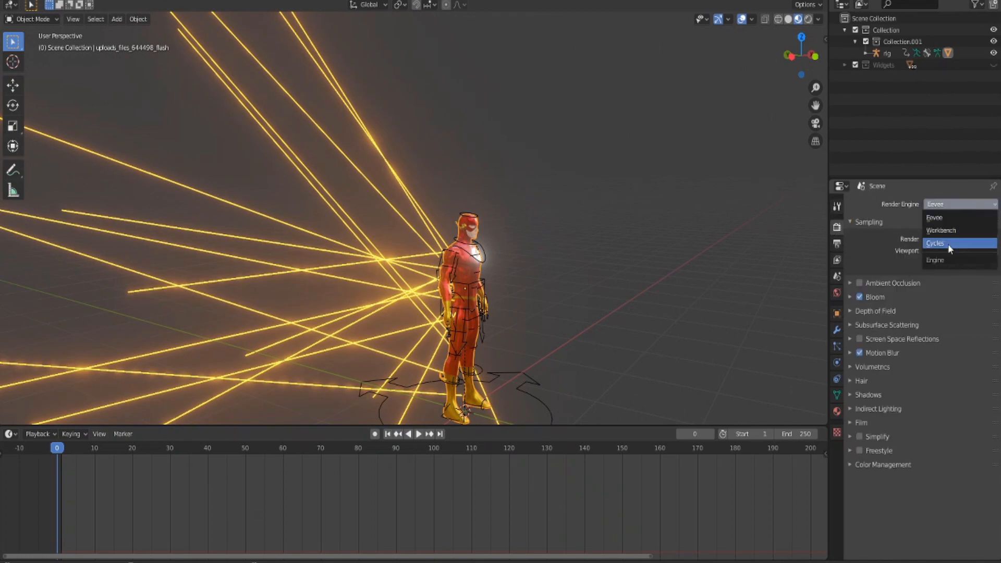
{"action": "left_click", "coordinate": [949, 245]}
{"action": "left_click", "coordinate": [969, 234]}
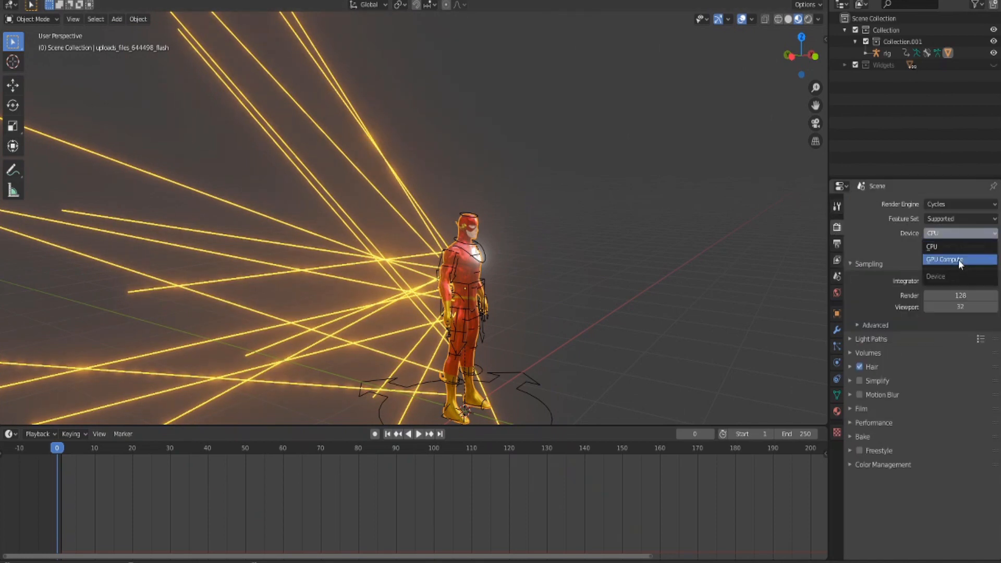
{"action": "left_click", "coordinate": [809, 18]}
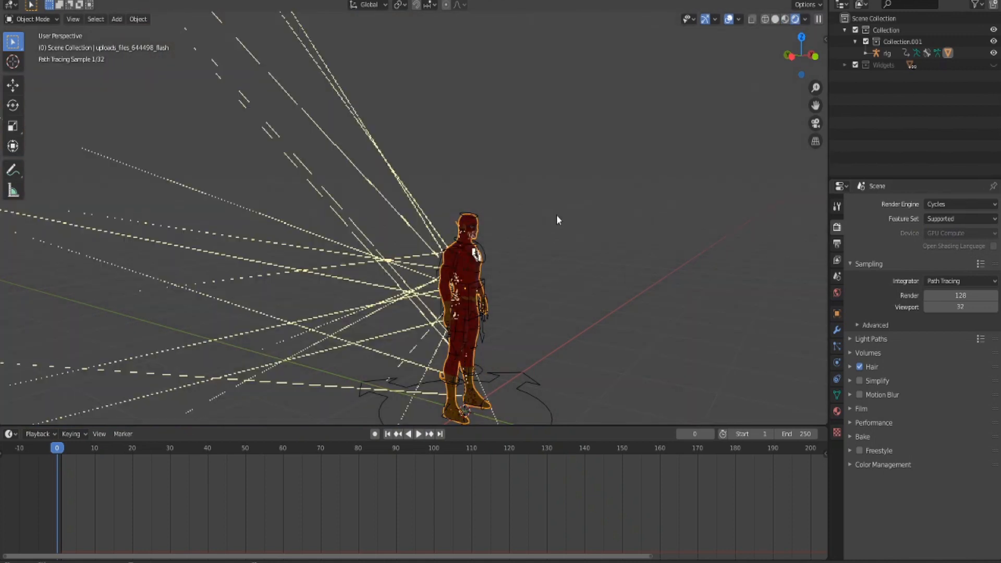
{"action": "scroll", "coordinate": [494, 279], "scroll_direction": "up", "scroll_amount": 2}
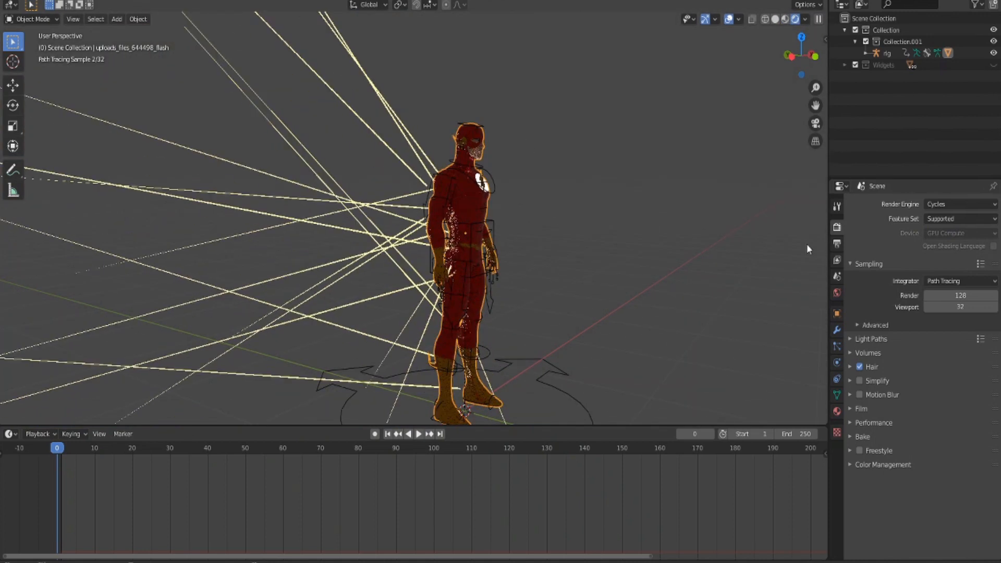
Switch the render engine back to Eevee and show the character in material preview
{"action": "left_click", "coordinate": [947, 204]}
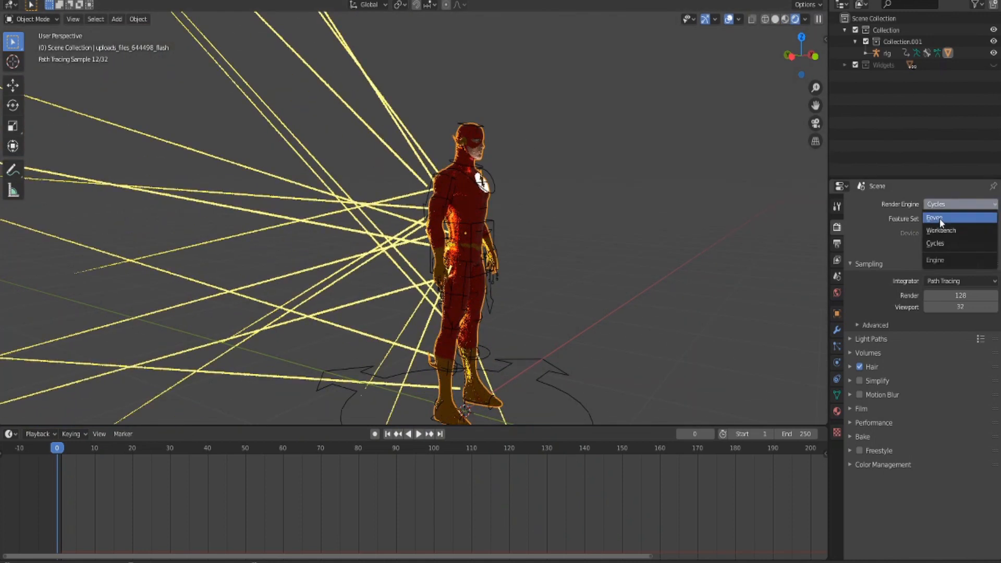
{"action": "left_click", "coordinate": [942, 216]}
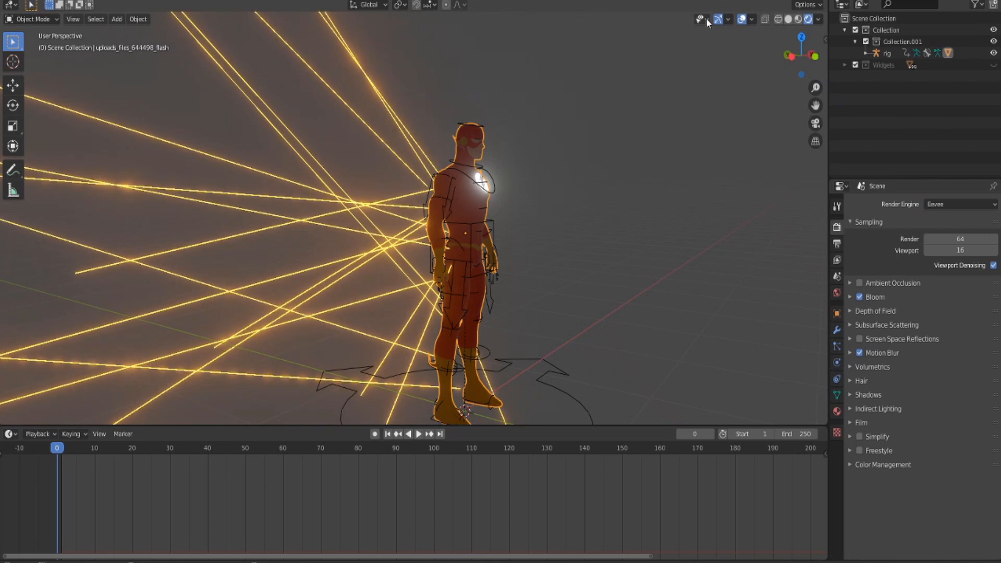
{"action": "left_click", "coordinate": [798, 20]}
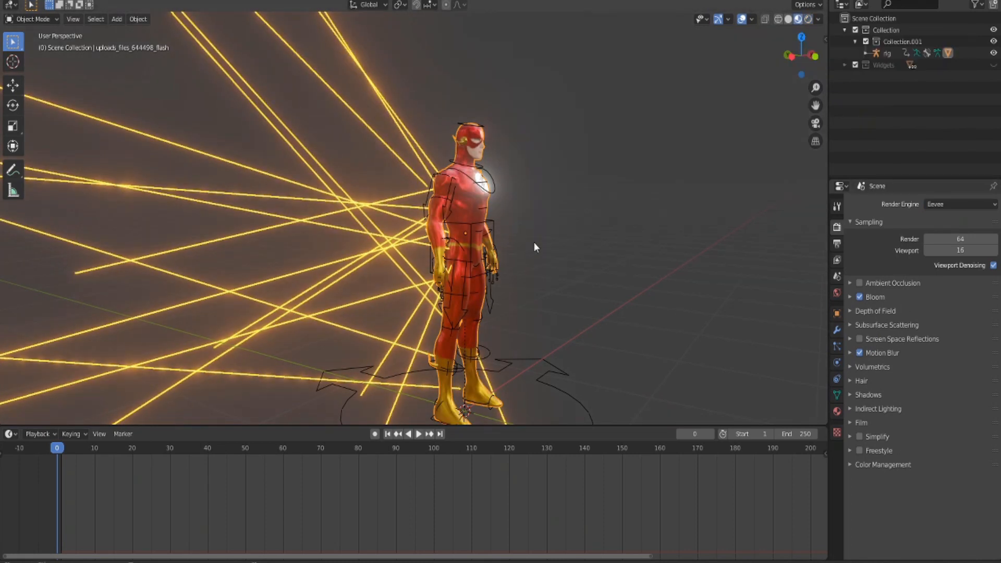
Give the hair material emission strength 10000 and a dark fully saturated orange colour (H 0.054, S 1, V 0.28)
{"action": "left_click", "coordinate": [836, 413]}
{"action": "key", "text": "Return"}
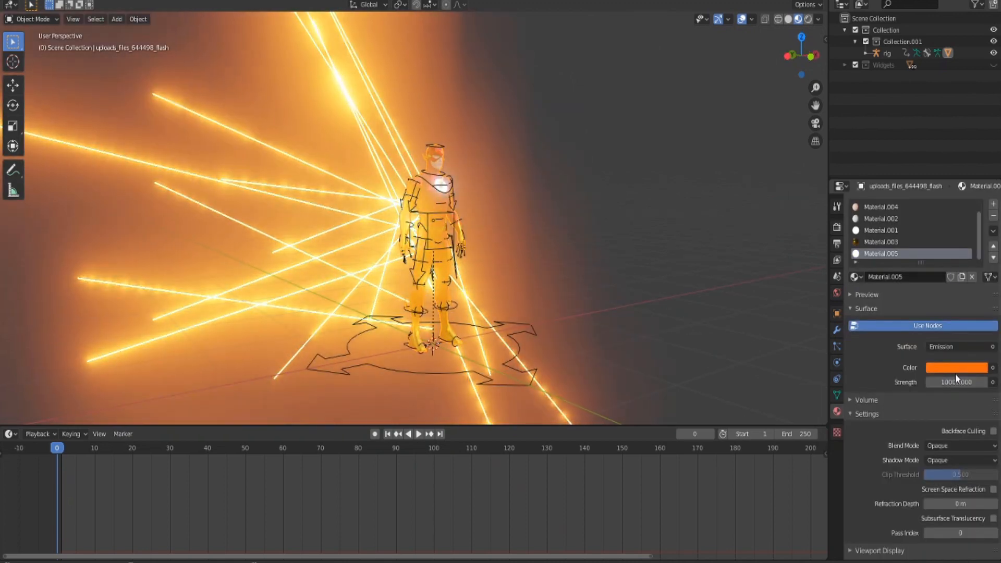
{"action": "left_click", "coordinate": [942, 367]}
{"action": "mouse_move", "coordinate": [978, 235]}
{"action": "left_mouse_down"}
{"action": "mouse_move", "coordinate": [977, 285]}
{"action": "mouse_move", "coordinate": [978, 272]}
{"action": "left_mouse_up"}
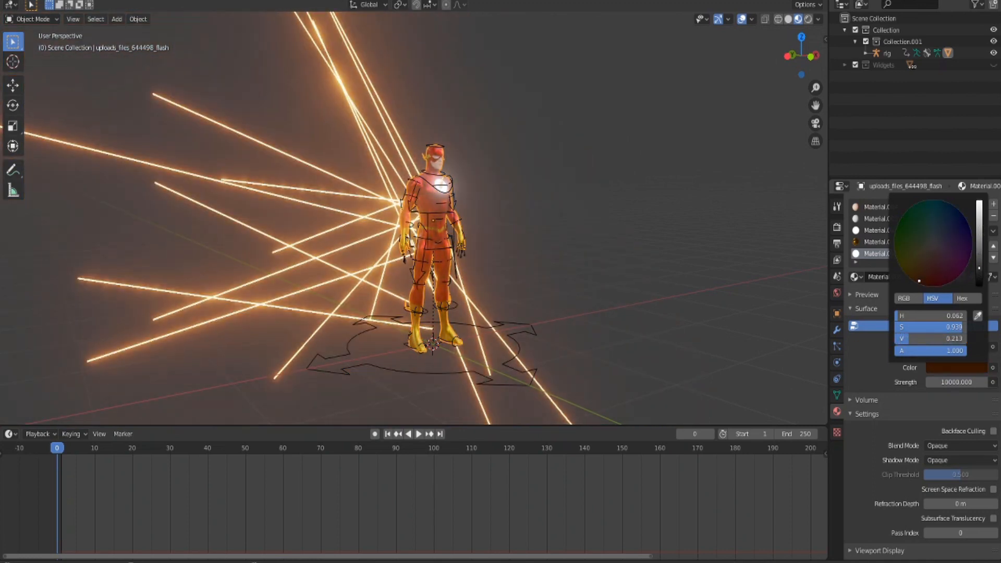
{"action": "left_click_drag", "start_coordinate": [904, 338], "coordinate": [912, 338]}
{"action": "left_click_drag", "start_coordinate": [919, 280], "coordinate": [920, 284]}
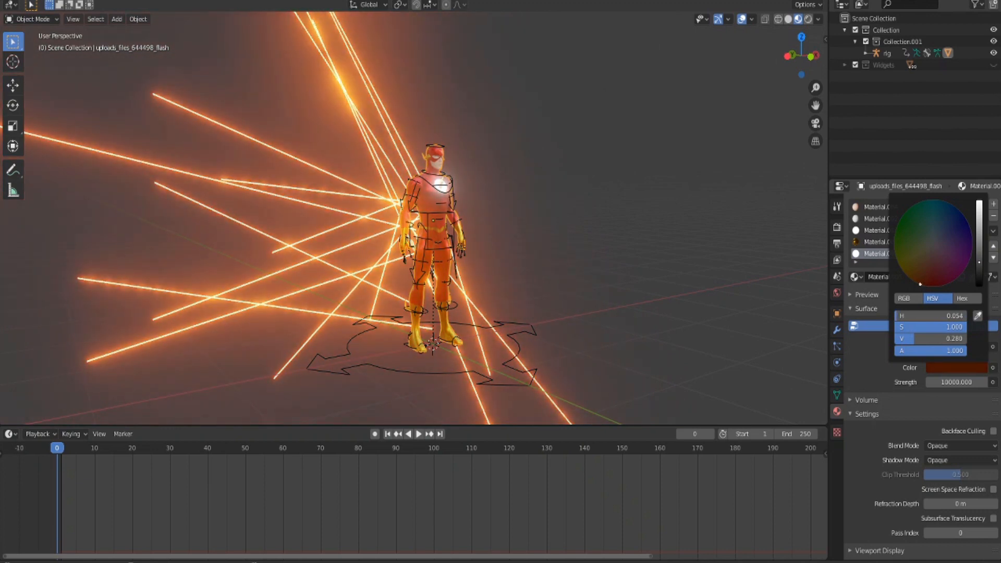
{"action": "mouse_move", "coordinate": [625, 241]}
{"action": "middle_mouse_down"}
{"action": "mouse_move", "coordinate": [584, 228]}
{"action": "mouse_move", "coordinate": [630, 216]}
{"action": "mouse_move", "coordinate": [570, 213]}
{"action": "mouse_move", "coordinate": [599, 310]}
{"action": "mouse_move", "coordinate": [517, 272]}
{"action": "middle_mouse_up"}
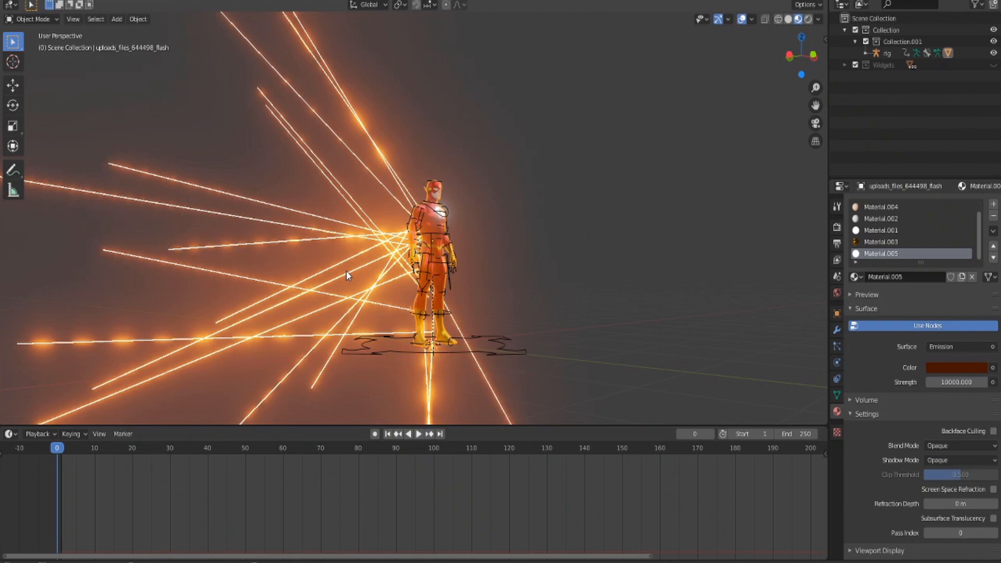
{"action": "scroll", "coordinate": [441, 289], "scroll_direction": "up", "scroll_amount": 2}
{"action": "scroll", "coordinate": [414, 294], "scroll_direction": "down", "scroll_amount": 3}
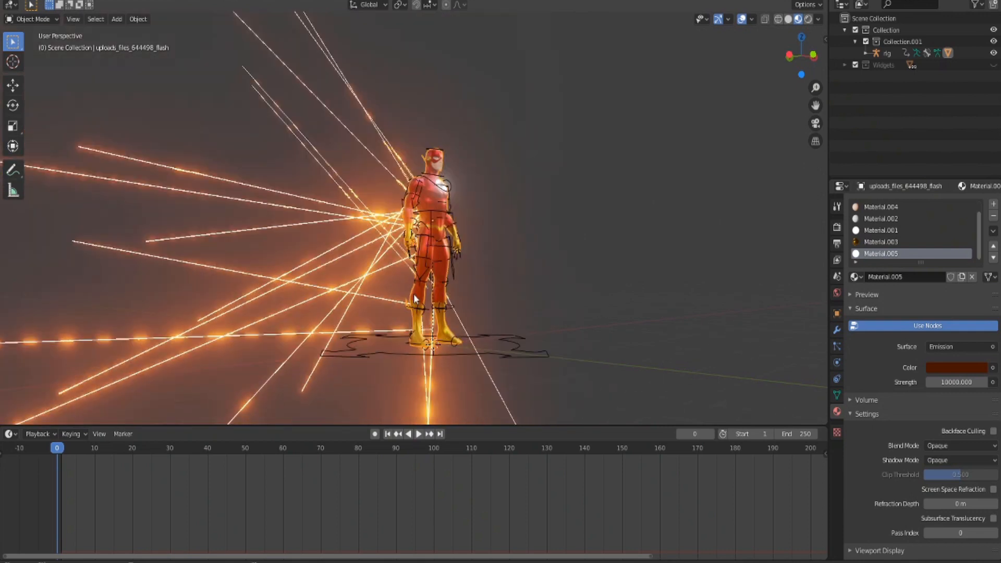
{"action": "scroll", "coordinate": [414, 293], "scroll_direction": "down", "scroll_amount": 3}
{"action": "scroll", "coordinate": [750, 355], "scroll_direction": "up", "scroll_amount": 5}
Enable Hair Dynamics on the strand particle system and expand its Cache and Structure settings
{"action": "left_click", "coordinate": [835, 337]}
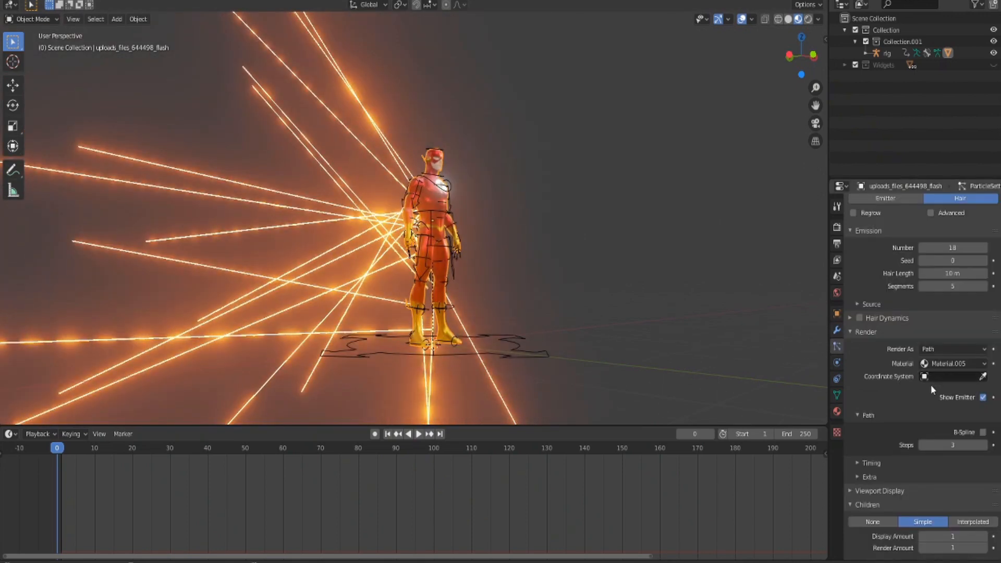
{"action": "left_click", "coordinate": [859, 317]}
{"action": "left_click", "coordinate": [849, 319]}
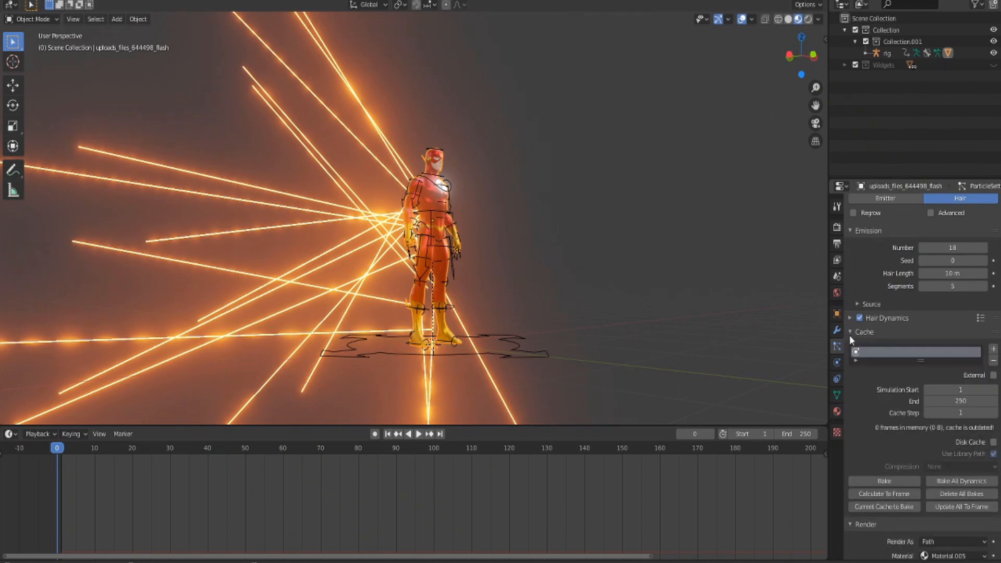
{"action": "scroll", "coordinate": [899, 375], "scroll_direction": "down", "scroll_amount": 2}
{"action": "left_click", "coordinate": [852, 271]}
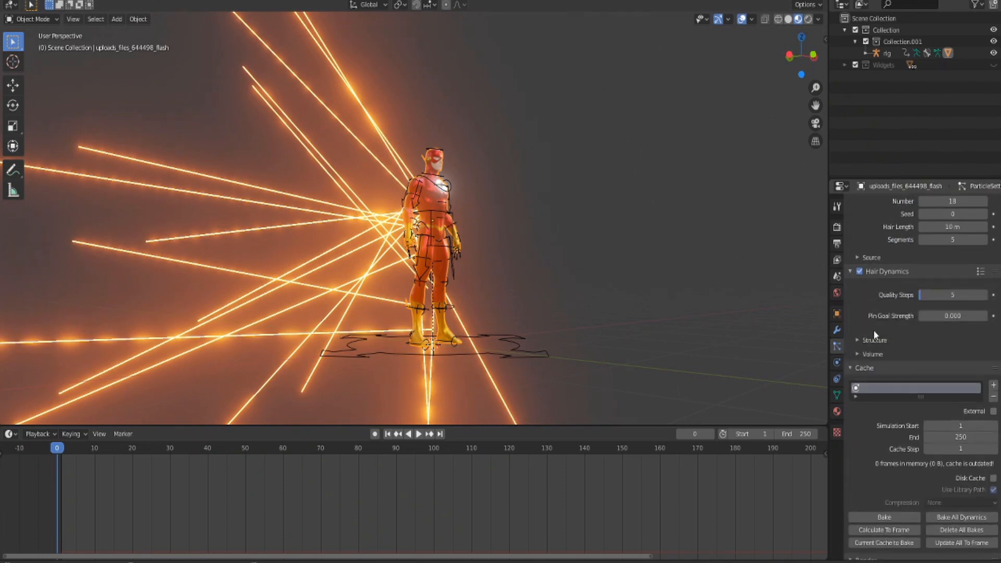
{"action": "left_click", "coordinate": [857, 340]}
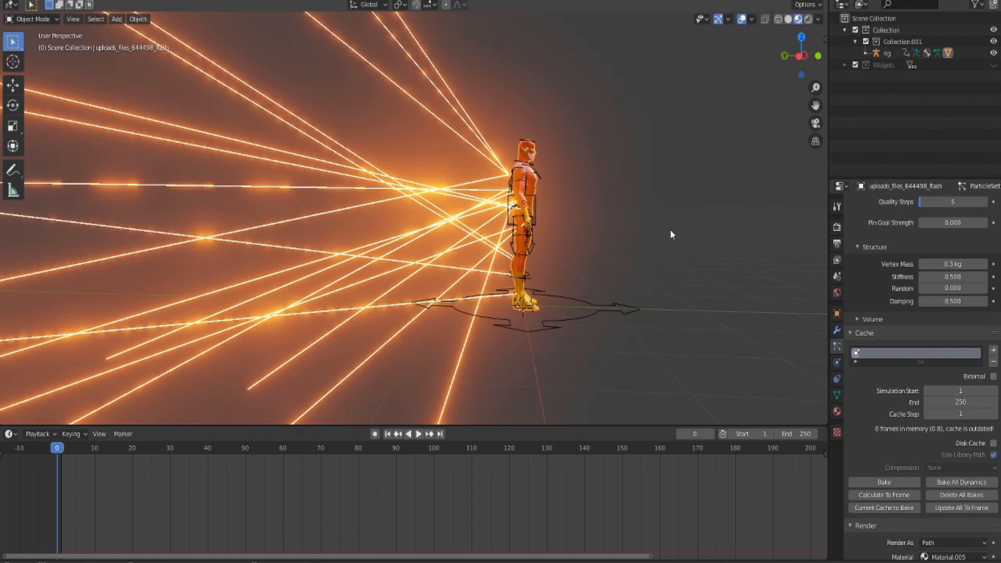
{"action": "mouse_move", "coordinate": [683, 230]}
{"action": "middle_mouse_down"}
{"action": "mouse_move", "coordinate": [605, 220]}
{"action": "mouse_move", "coordinate": [733, 179]}
{"action": "middle_mouse_up"}
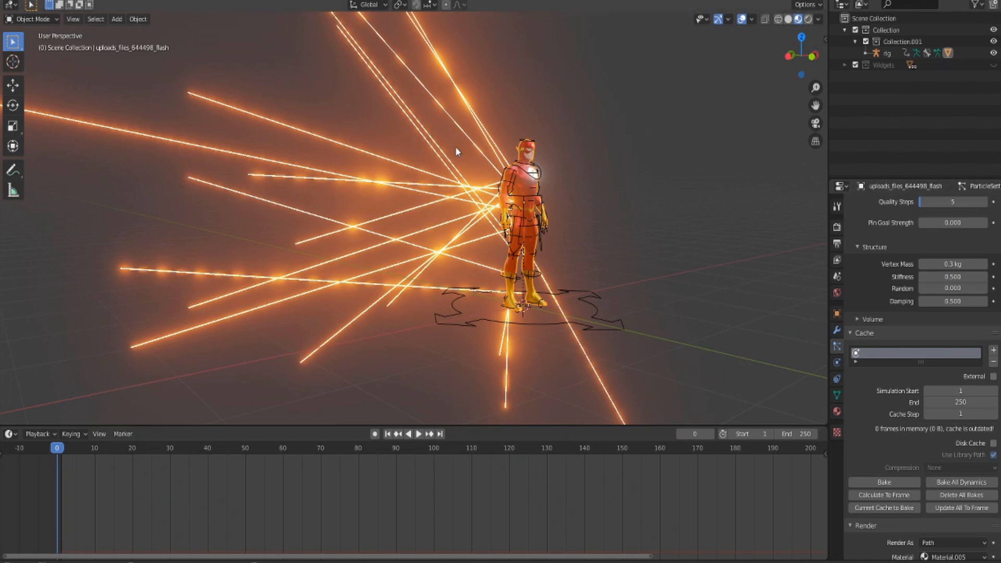
{"action": "mouse_move", "coordinate": [502, 167]}
{"action": "middle_mouse_down"}
{"action": "mouse_move", "coordinate": [573, 166]}
{"action": "mouse_move", "coordinate": [456, 219]}
{"action": "middle_mouse_up"}
Toggle the character between Particle Edit mode and Object Mode twice
{"action": "left_click", "coordinate": [38, 19]}
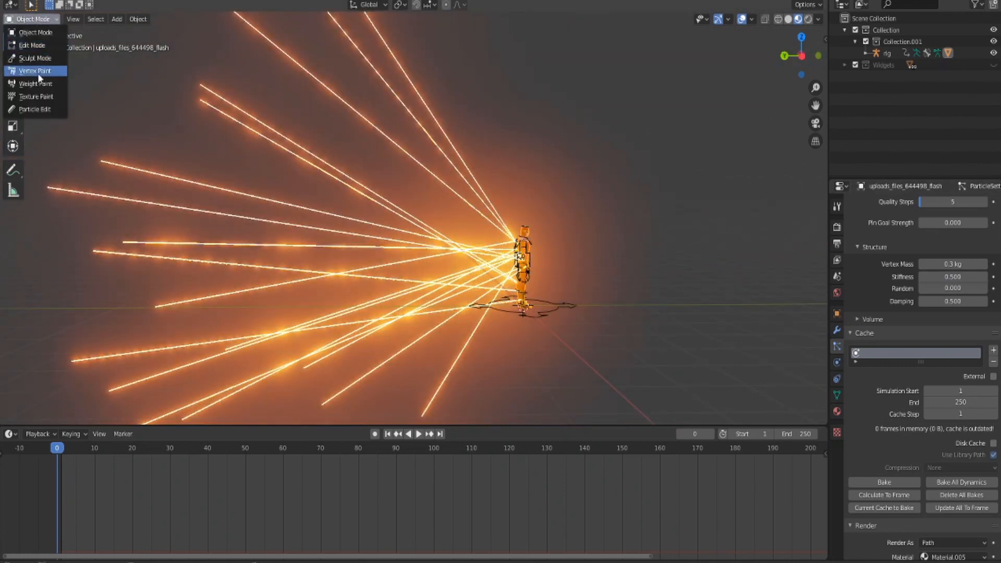
{"action": "left_click", "coordinate": [44, 110]}
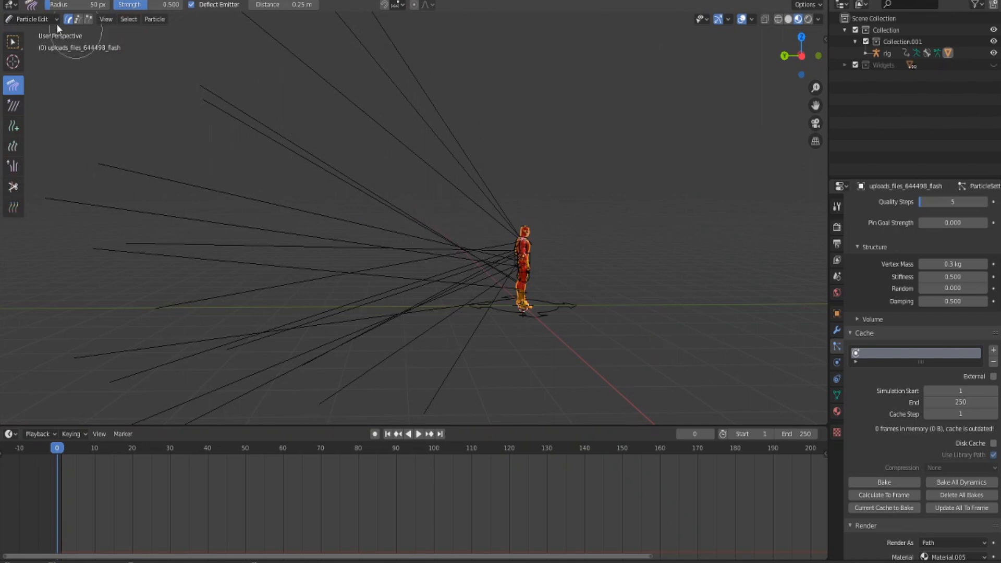
{"action": "left_click", "coordinate": [35, 20]}
{"action": "left_click", "coordinate": [39, 32]}
{"action": "scroll", "coordinate": [934, 414], "scroll_direction": "up", "scroll_amount": 3}
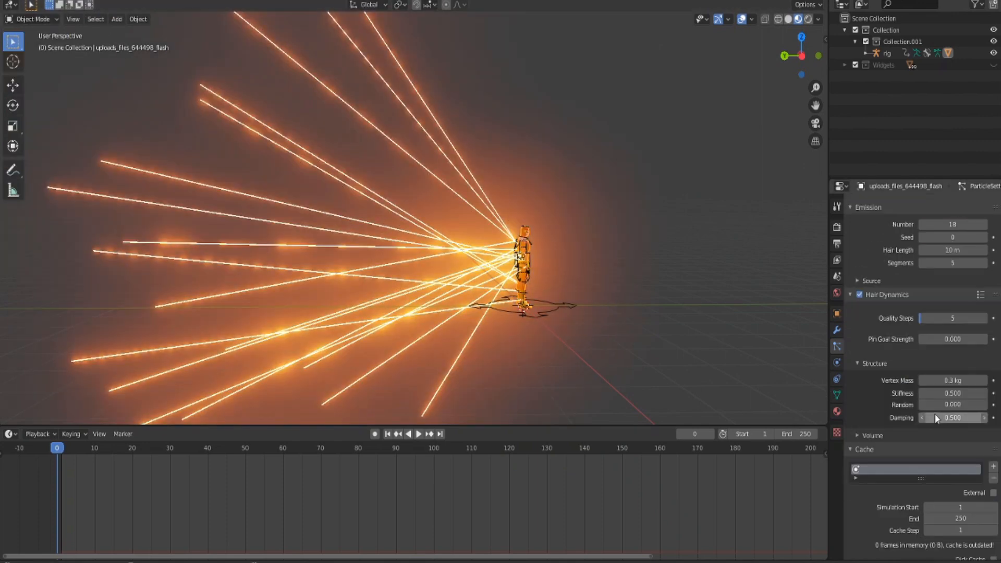
{"action": "scroll", "coordinate": [931, 360], "scroll_direction": "up", "scroll_amount": 3}
{"action": "scroll", "coordinate": [924, 314], "scroll_direction": "up", "scroll_amount": 2}
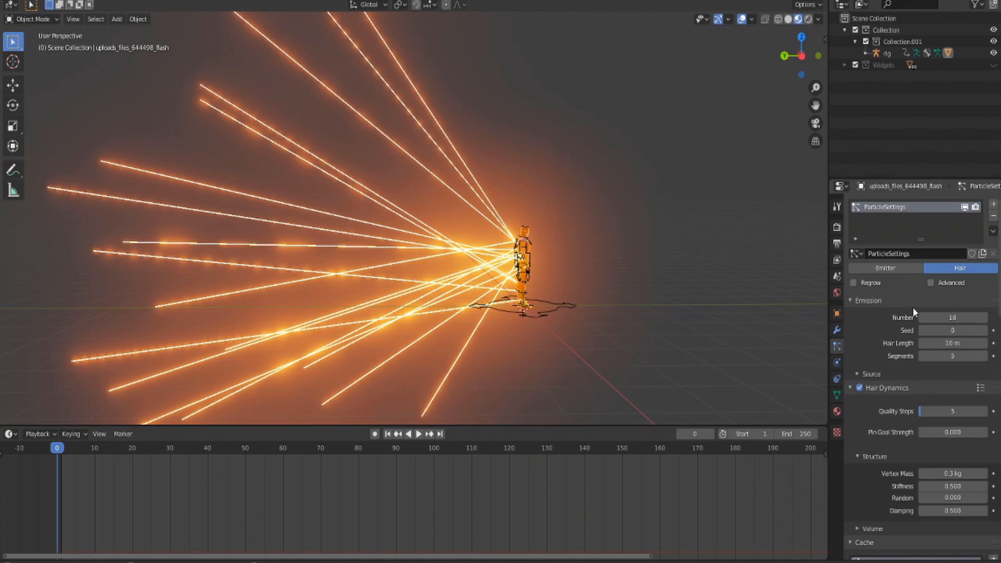
{"action": "left_click", "coordinate": [33, 21]}
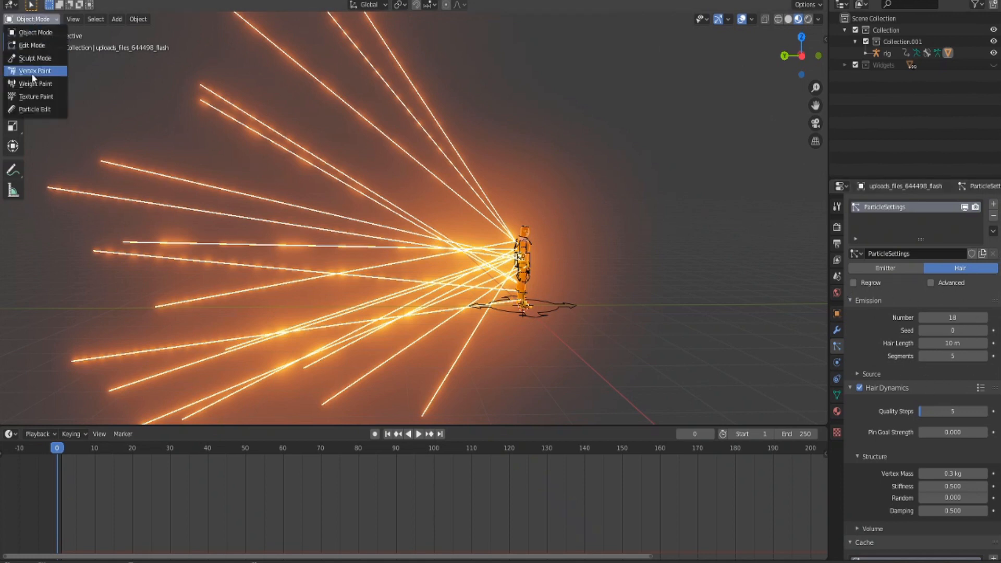
{"action": "left_click", "coordinate": [32, 110]}
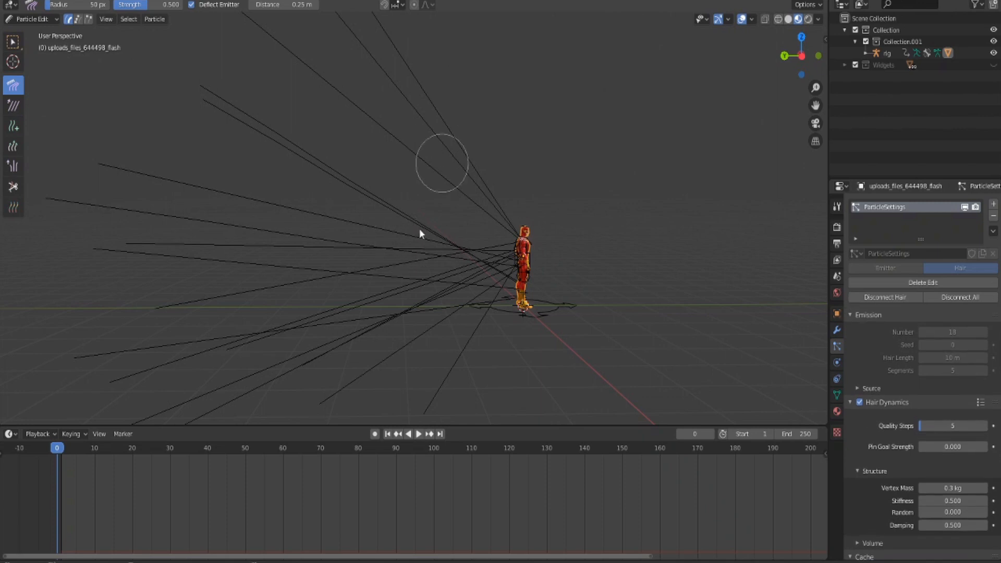
{"action": "left_click", "coordinate": [34, 20]}
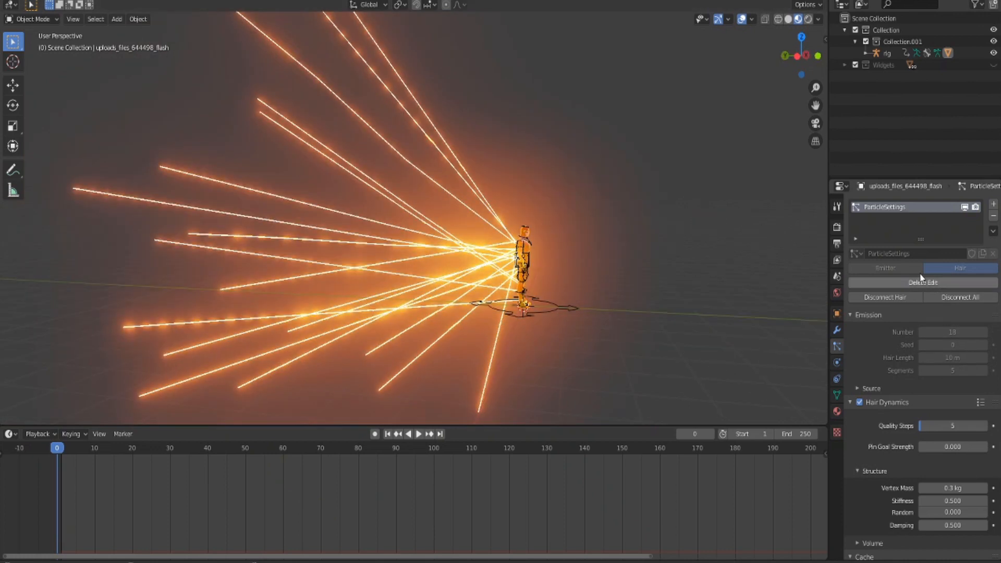
Delete the particle-edit changes so the hair strands regenerate, confirming the popup
{"action": "left_click", "coordinate": [925, 283]}
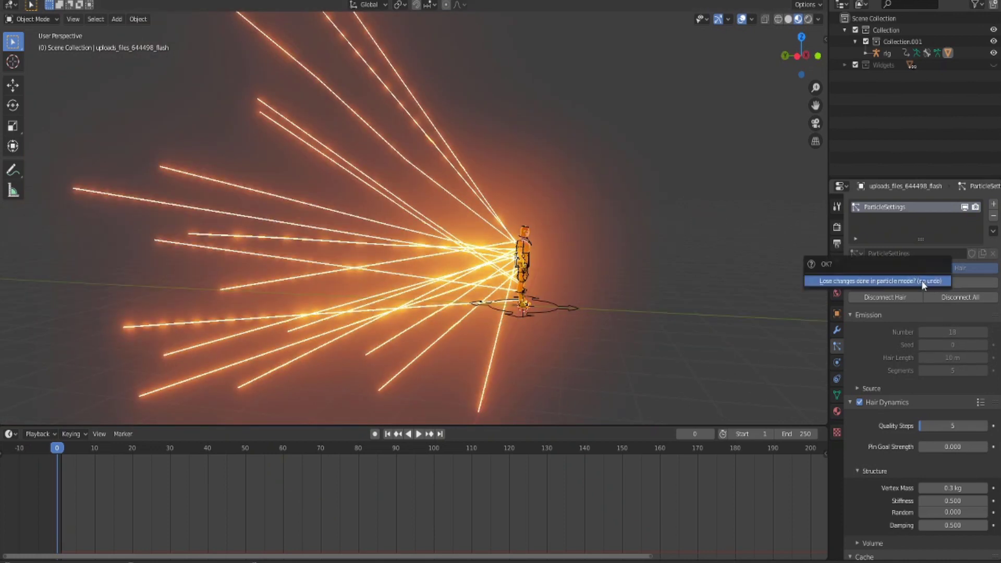
{"action": "left_click", "coordinate": [895, 279]}
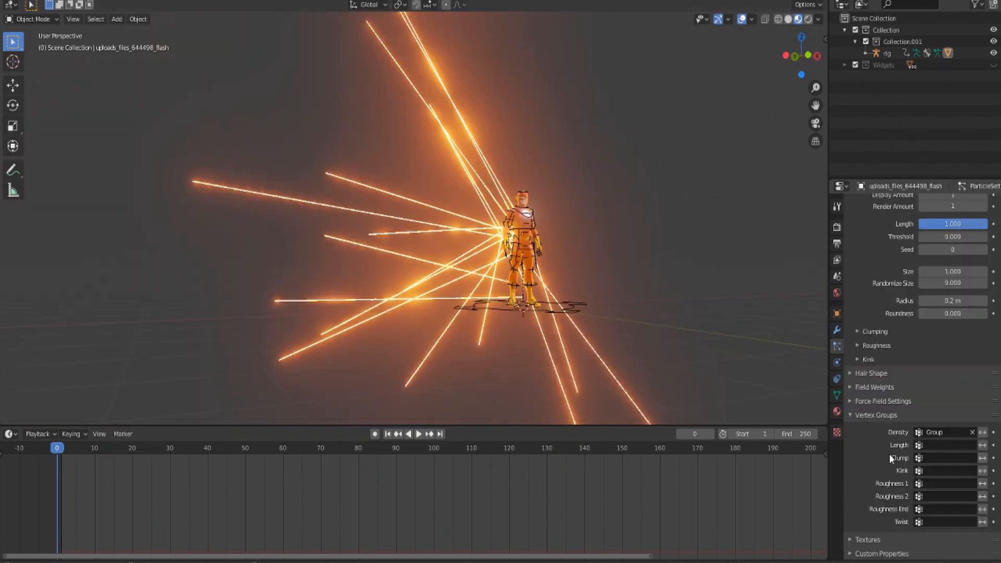
Expand the Clumping, Roughness and Field Weights panels and play the animation to frame 54
{"action": "left_click", "coordinate": [872, 332]}
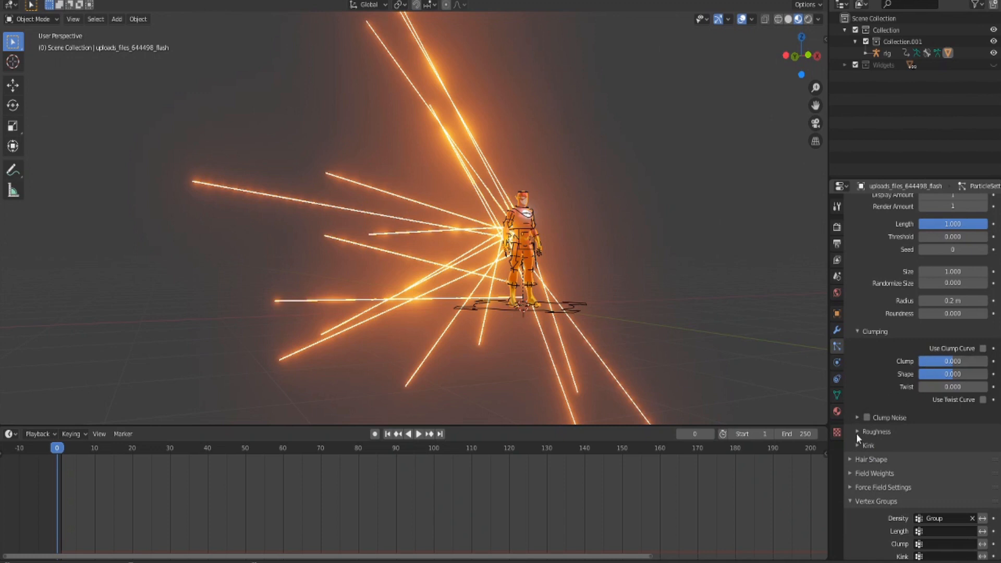
{"action": "left_click", "coordinate": [857, 432]}
{"action": "scroll", "coordinate": [955, 367], "scroll_direction": "down", "scroll_amount": 3}
{"action": "scroll", "coordinate": [921, 448], "scroll_direction": "up", "scroll_amount": 3}
{"action": "scroll", "coordinate": [915, 285], "scroll_direction": "up", "scroll_amount": 4}
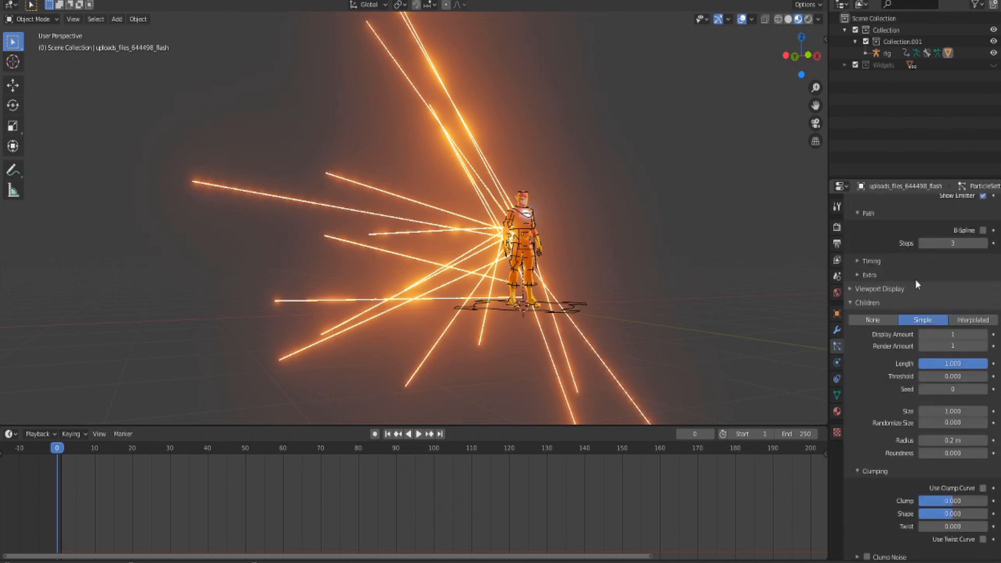
{"action": "scroll", "coordinate": [864, 367], "scroll_direction": "down", "scroll_amount": 2}
{"action": "scroll", "coordinate": [885, 432], "scroll_direction": "down", "scroll_amount": 5}
{"action": "scroll", "coordinate": [928, 399], "scroll_direction": "down", "scroll_amount": 3}
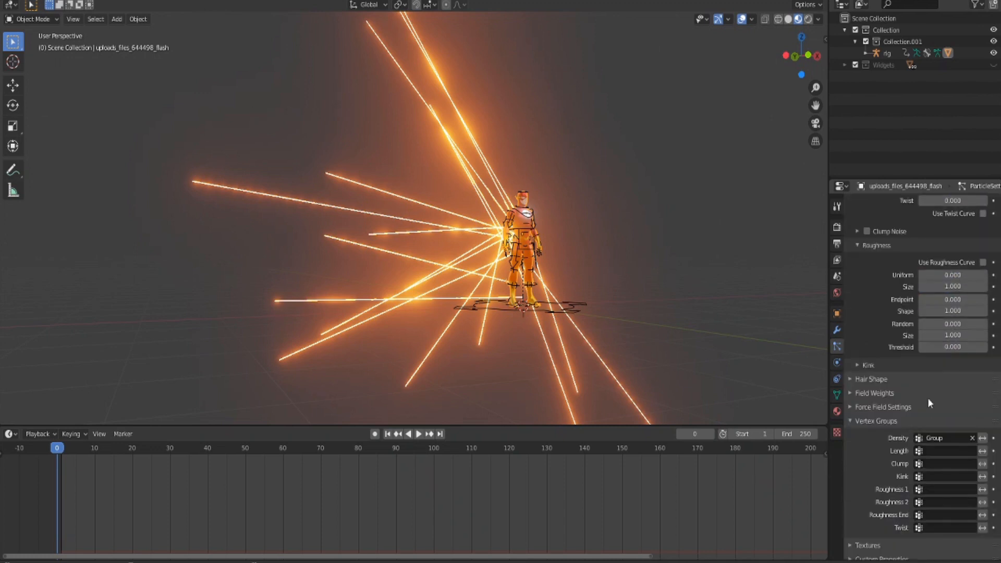
{"action": "left_click", "coordinate": [849, 389]}
{"action": "scroll", "coordinate": [938, 391], "scroll_direction": "up", "scroll_amount": 3}
{"action": "key", "text": "space"}
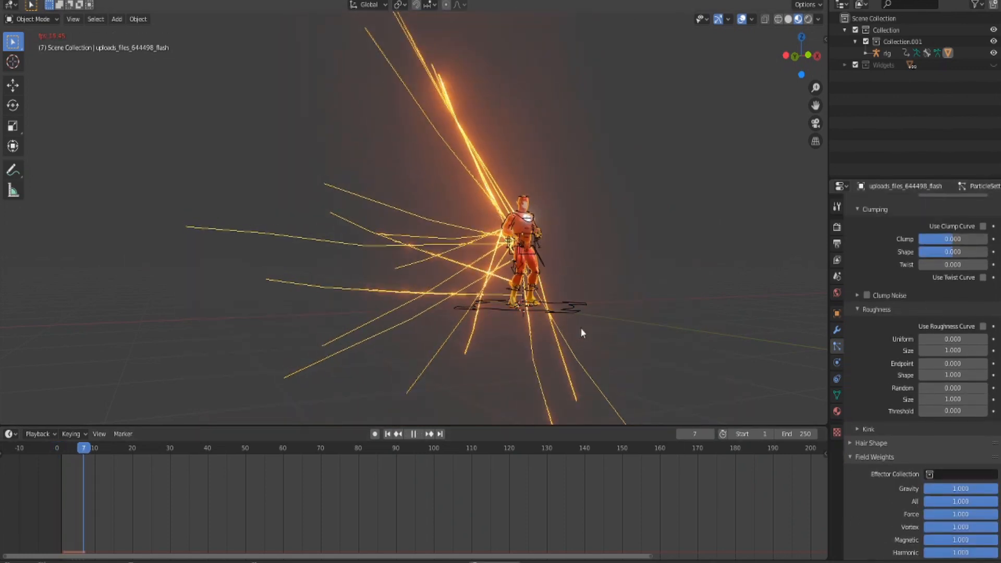
{"action": "middle_click_drag", "start_coordinate": [581, 332], "coordinate": [609, 328]}
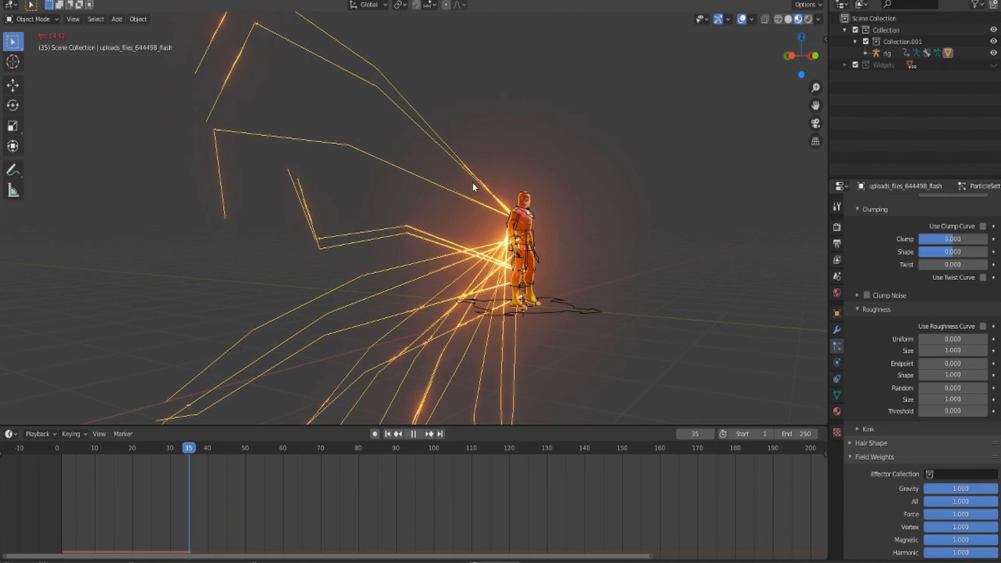
{"action": "key", "text": "space"}
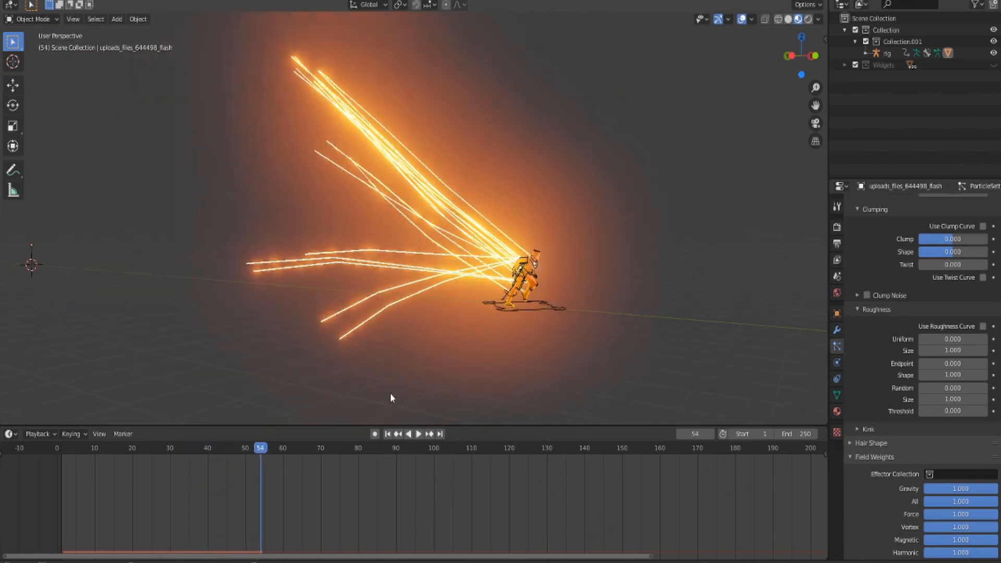
{"action": "middle_click_drag", "start_coordinate": [391, 398], "coordinate": [405, 462]}
{"action": "scroll", "coordinate": [899, 352], "scroll_direction": "up", "scroll_amount": 5}
{"action": "scroll", "coordinate": [923, 391], "scroll_direction": "up", "scroll_amount": 5}
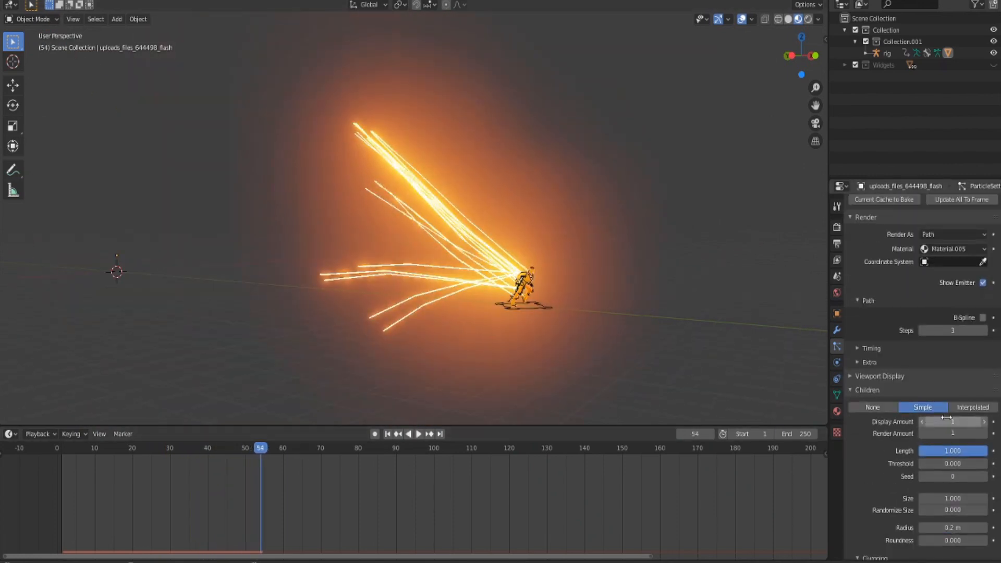
{"action": "scroll", "coordinate": [949, 415], "scroll_direction": "up", "scroll_amount": 5}
{"action": "scroll", "coordinate": [953, 410], "scroll_direction": "up", "scroll_amount": 5}
{"action": "scroll", "coordinate": [942, 376], "scroll_direction": "up", "scroll_amount": 5}
{"action": "scroll", "coordinate": [931, 332], "scroll_direction": "up", "scroll_amount": 5}
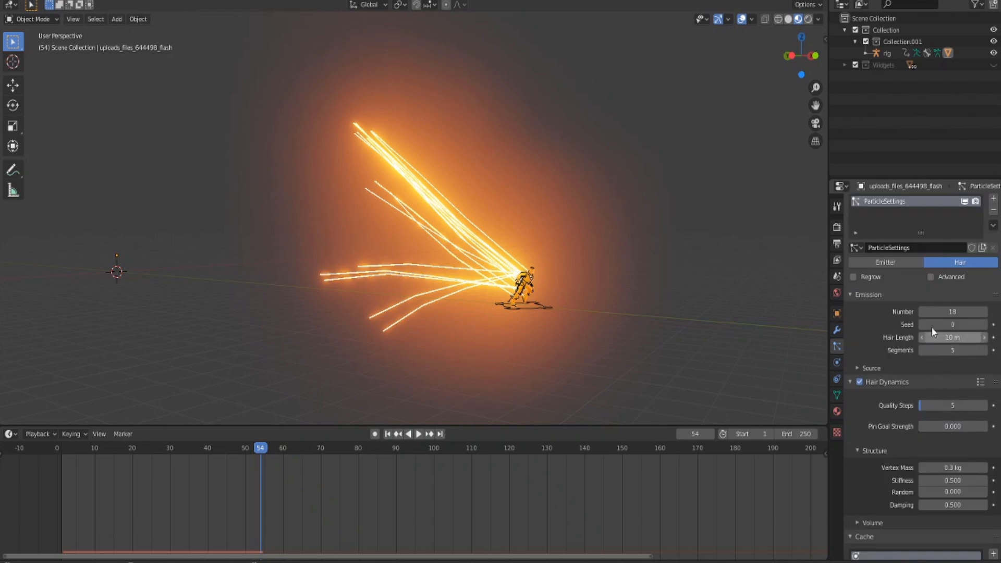
{"action": "scroll", "coordinate": [921, 357], "scroll_direction": "down", "scroll_amount": 3}
{"action": "scroll", "coordinate": [903, 400], "scroll_direction": "down", "scroll_amount": 3}
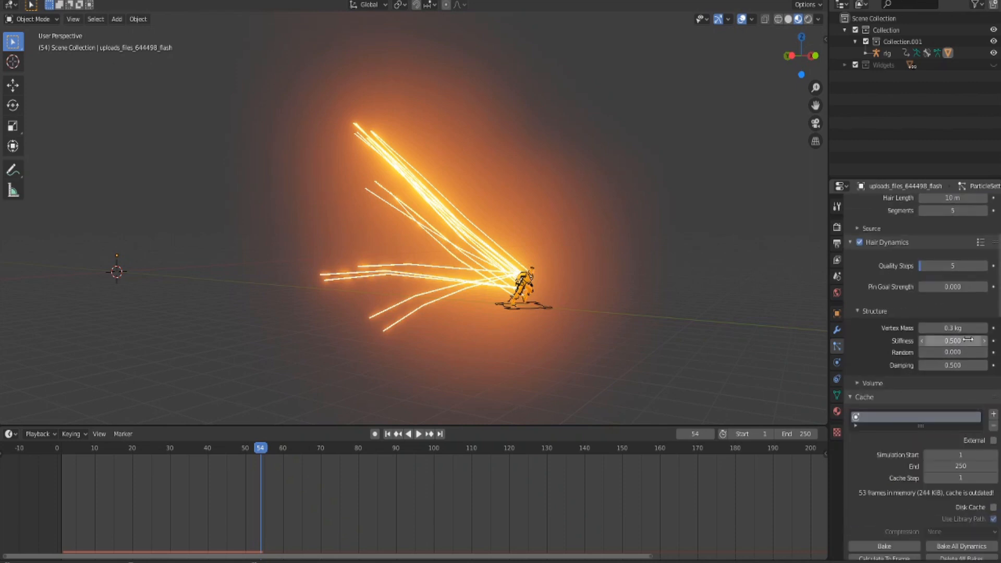
Set the hair Vertex Mass to 0.05 kg and replay the simulation from the start twice
{"action": "left_click", "coordinate": [923, 341]}
{"action": "mouse_move", "coordinate": [923, 341]}
{"action": "left_mouse_down"}
{"action": "mouse_move", "coordinate": [900, 341]}
{"action": "mouse_move", "coordinate": [978, 341]}
{"action": "mouse_move", "coordinate": [923, 327]}
{"action": "left_mouse_up"}
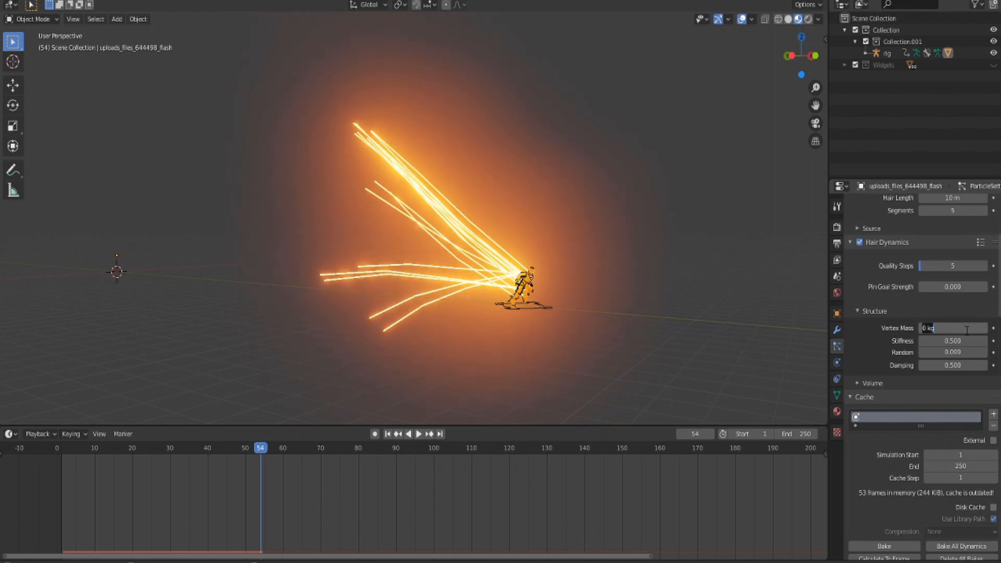
{"action": "type", "text": ".05"}
{"action": "key", "text": "Return"}
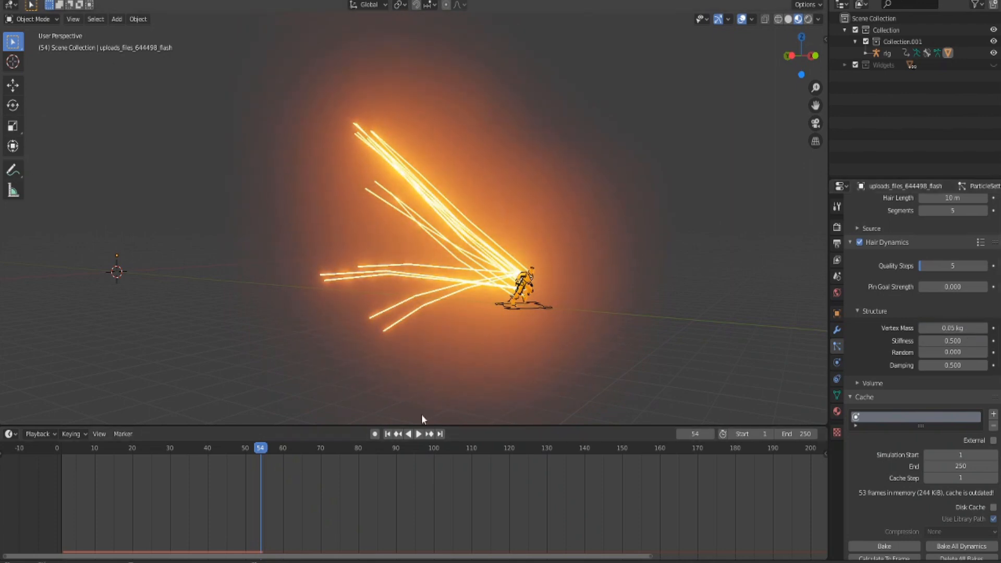
{"action": "key", "text": "shift+Left"}
{"action": "key", "text": "space"}
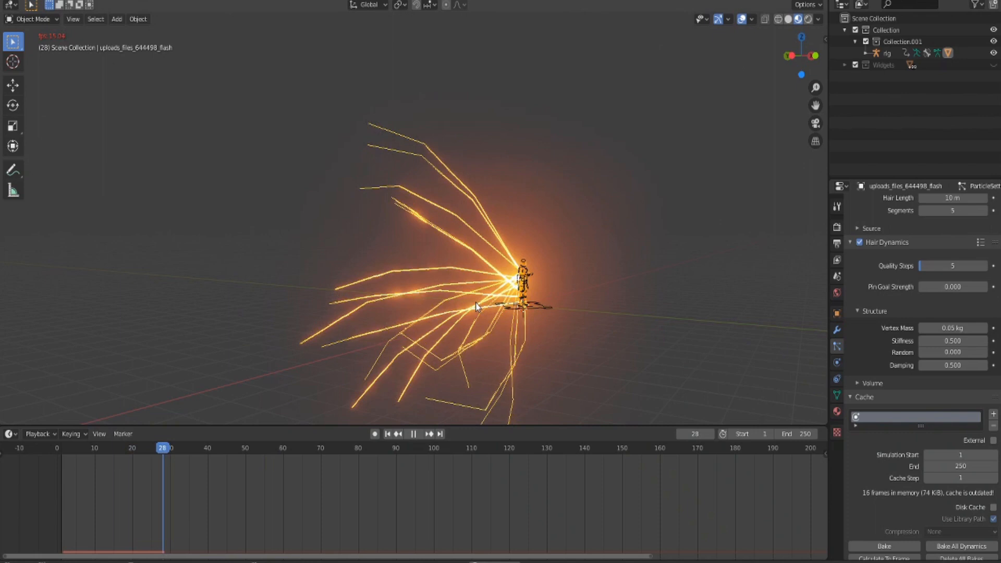
{"action": "key", "text": "space"}
{"action": "scroll", "coordinate": [938, 337], "scroll_direction": "down", "scroll_amount": 15}
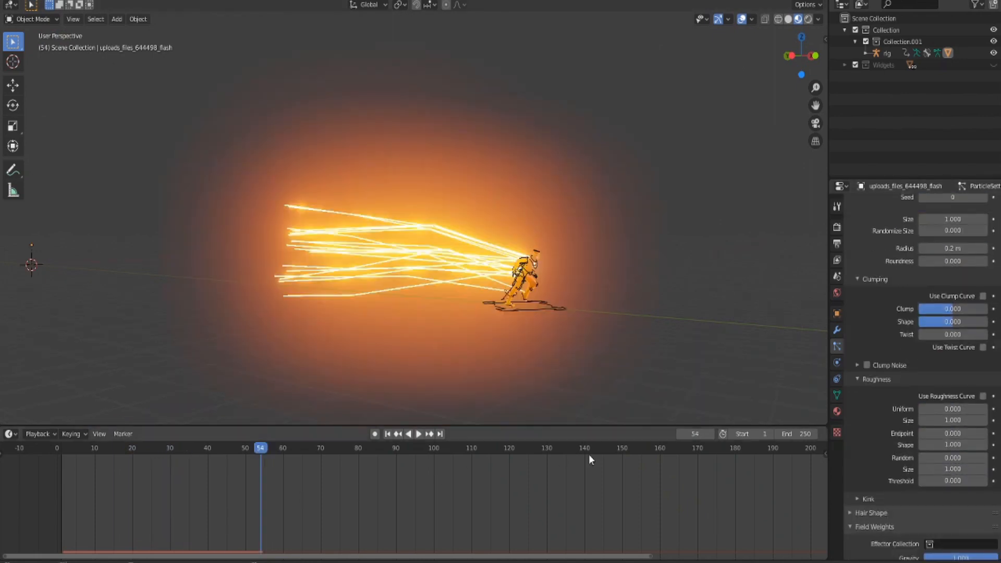
{"action": "scroll", "coordinate": [970, 383], "scroll_direction": "up", "scroll_amount": 6}
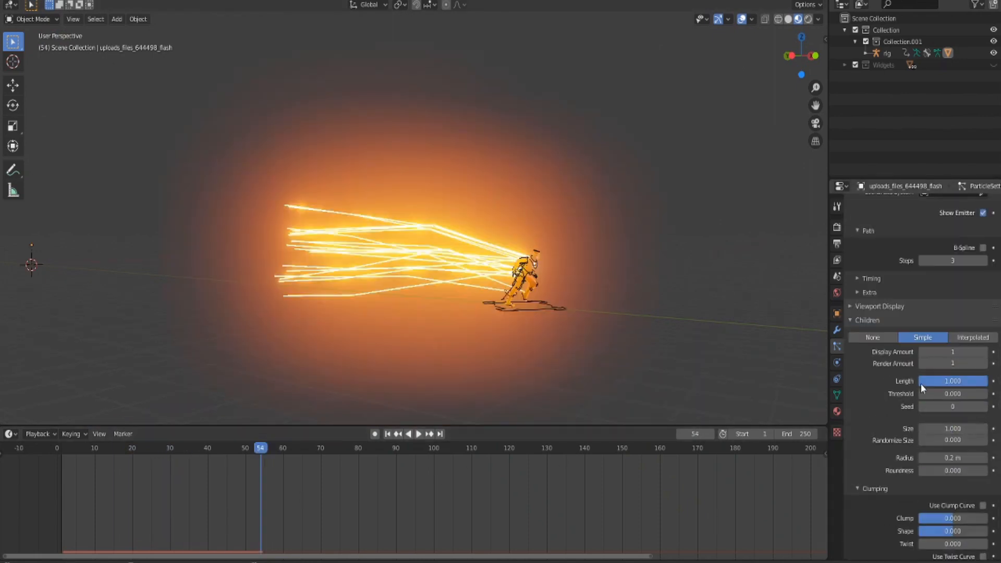
{"action": "key", "text": "shift+Left"}
{"action": "key", "text": "space"}
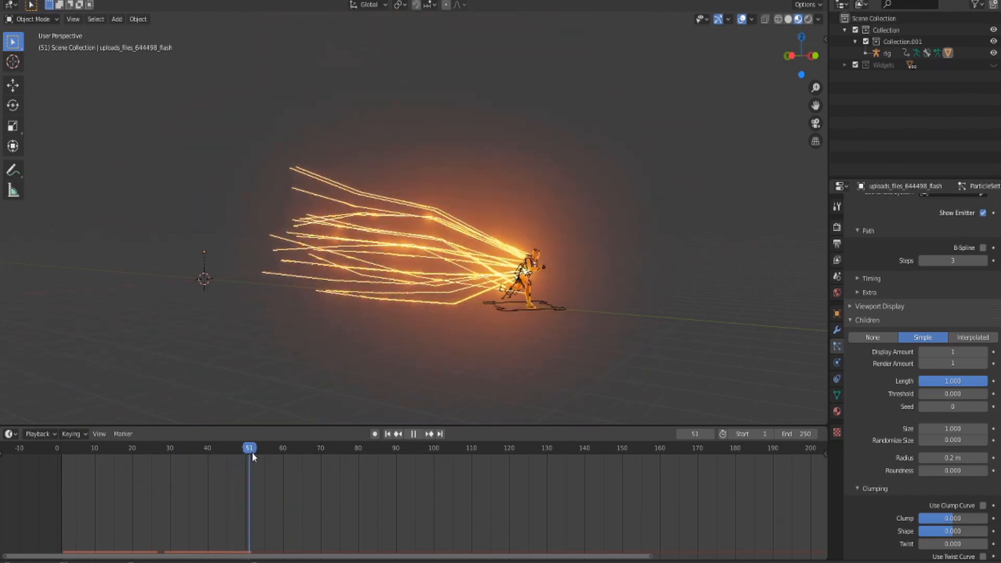
Keyframe Children Length at 1.0 on frame 54 and 0.0 on frame 47 so the strands grow in
{"action": "key", "text": "space"}
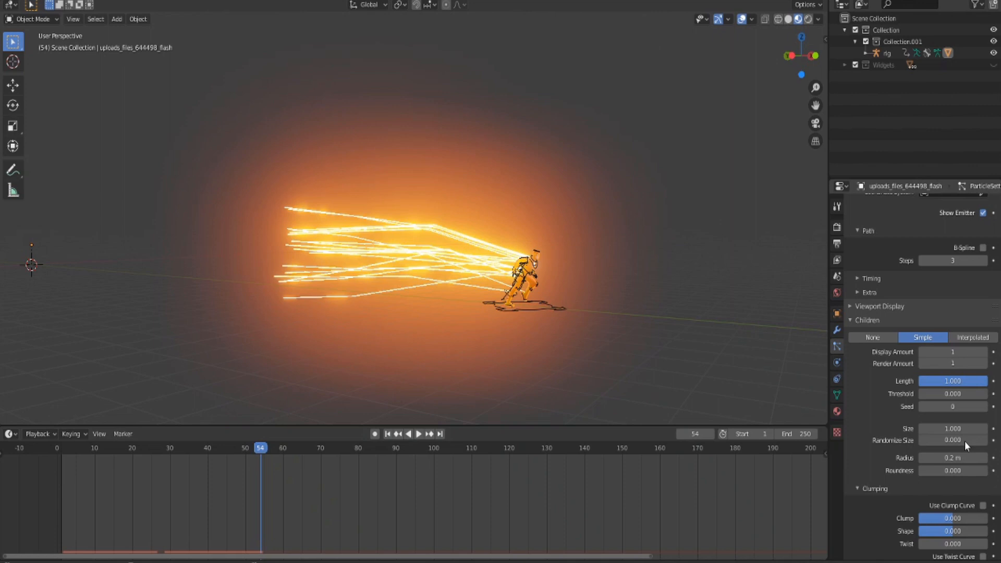
{"action": "key", "text": "i"}
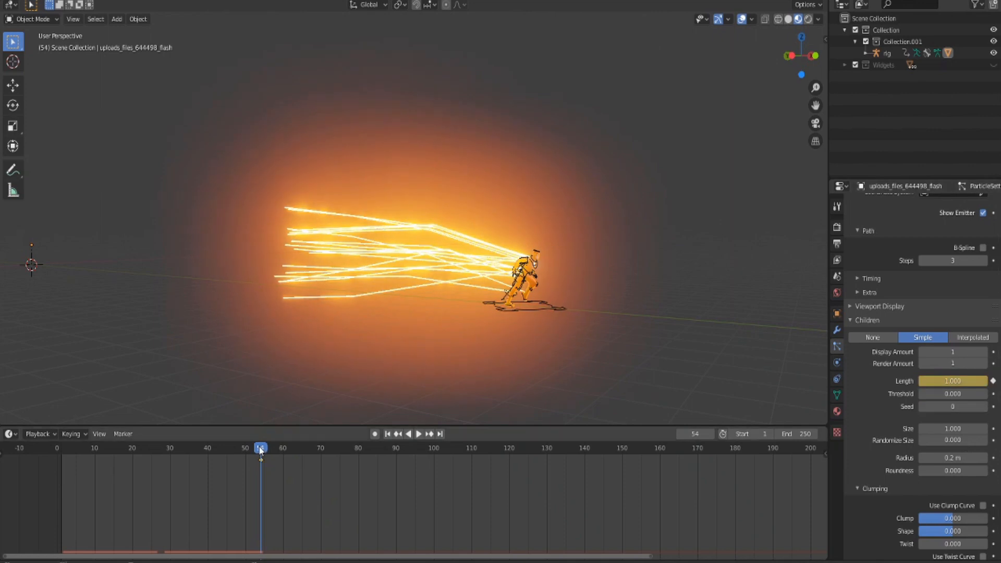
{"action": "left_click_drag", "start_coordinate": [261, 448], "coordinate": [227, 449]}
{"action": "key", "text": "space"}
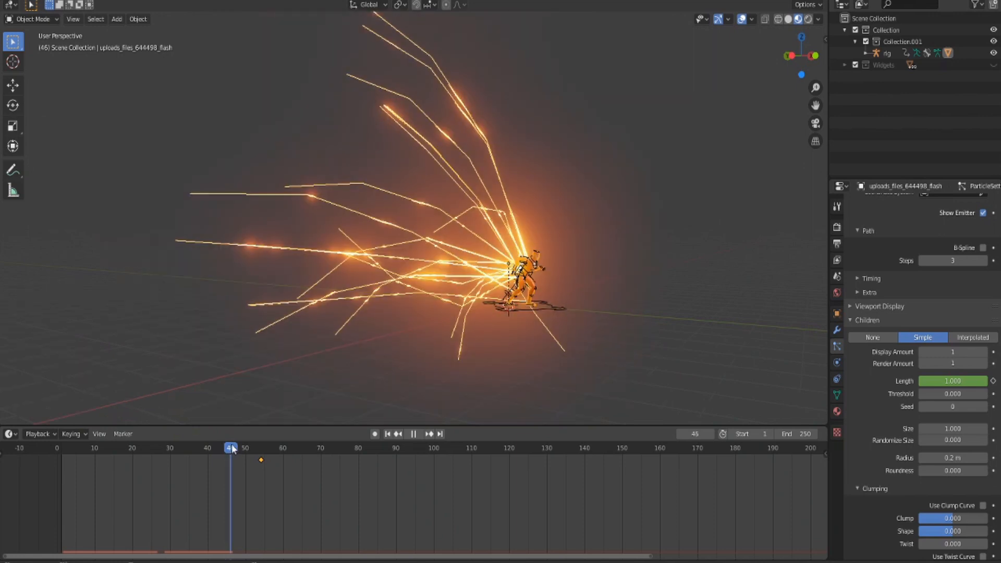
{"action": "key", "text": "space"}
{"action": "left_click_drag", "start_coordinate": [963, 381], "coordinate": [943, 381]}
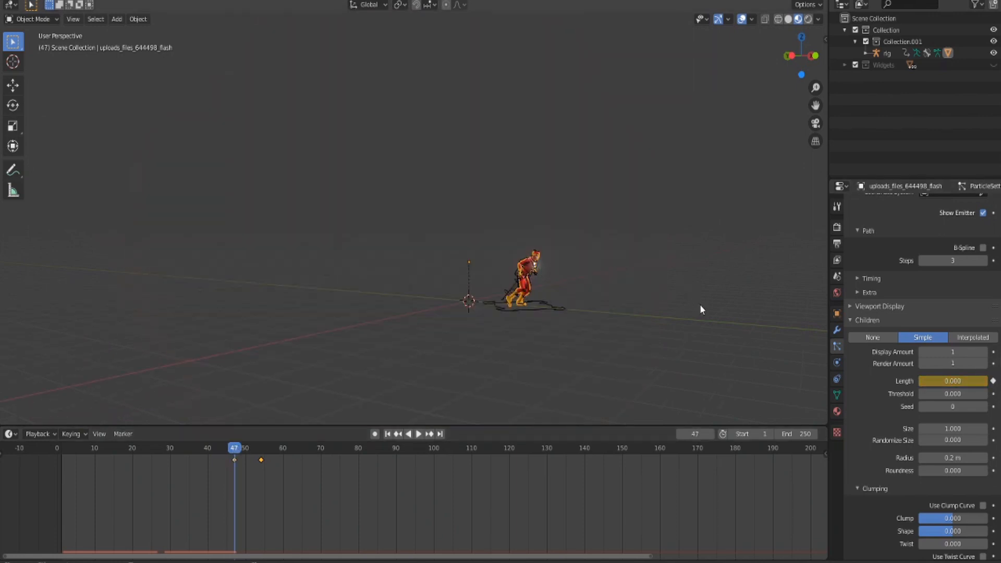
{"action": "key", "text": "space"}
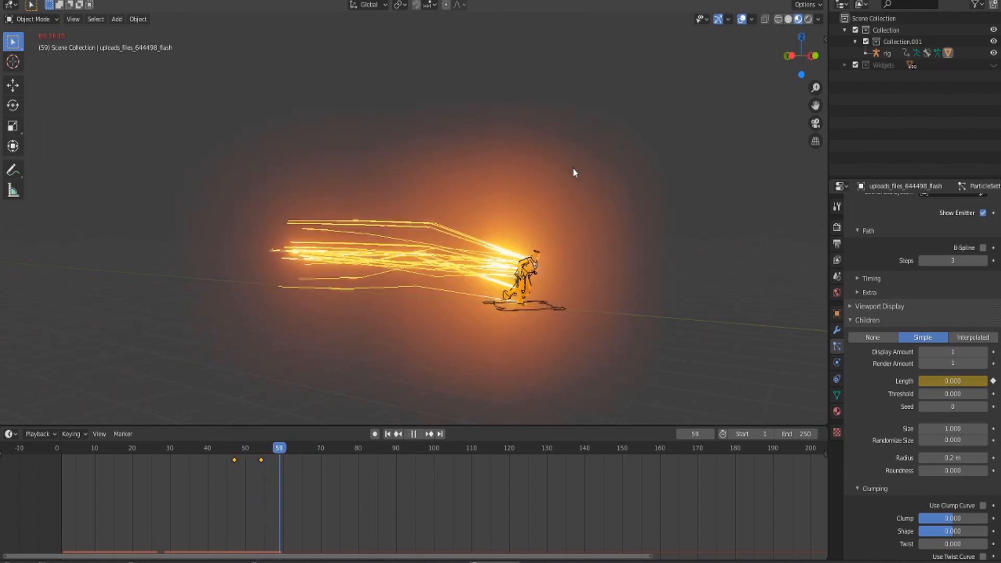
Keyframe Children Length at 1.0 on frame 86 and 0.0 on frame 92 so the strands vanish
{"action": "key", "text": "space"}
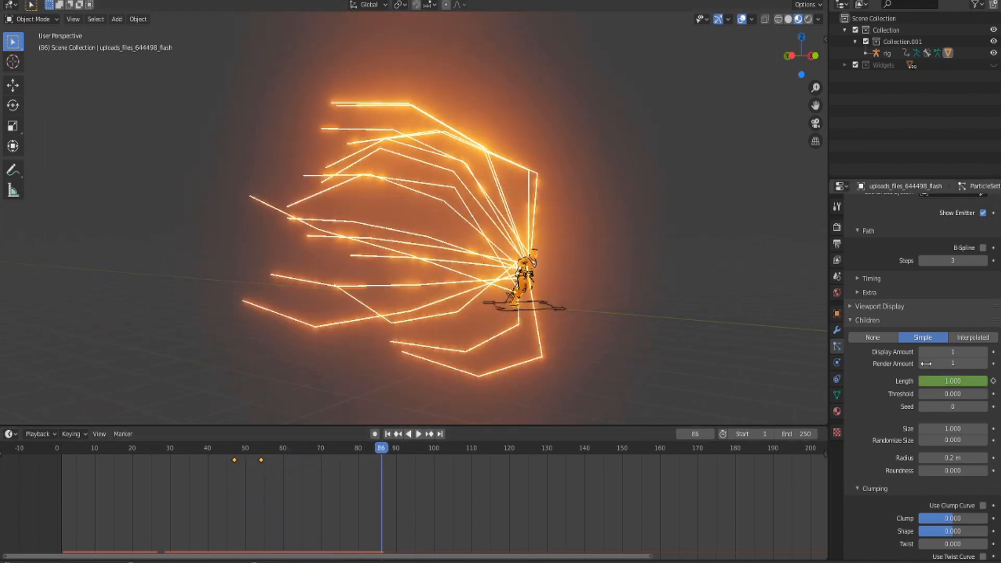
{"action": "key", "text": "i"}
{"action": "key", "text": "Right"}
{"action": "key", "text": "Right"}
{"action": "key", "text": "Right"}
{"action": "key", "text": "Right"}
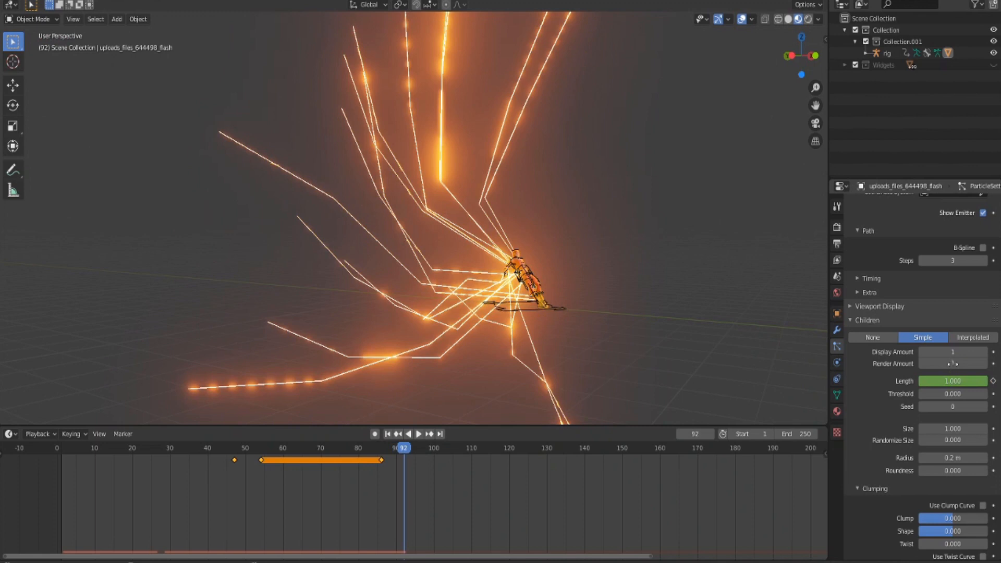
{"action": "key", "text": "Right"}
{"action": "type", "text": "0"}
{"action": "key", "text": "Return"}
{"action": "key", "text": "i"}
{"action": "key", "text": "i"}
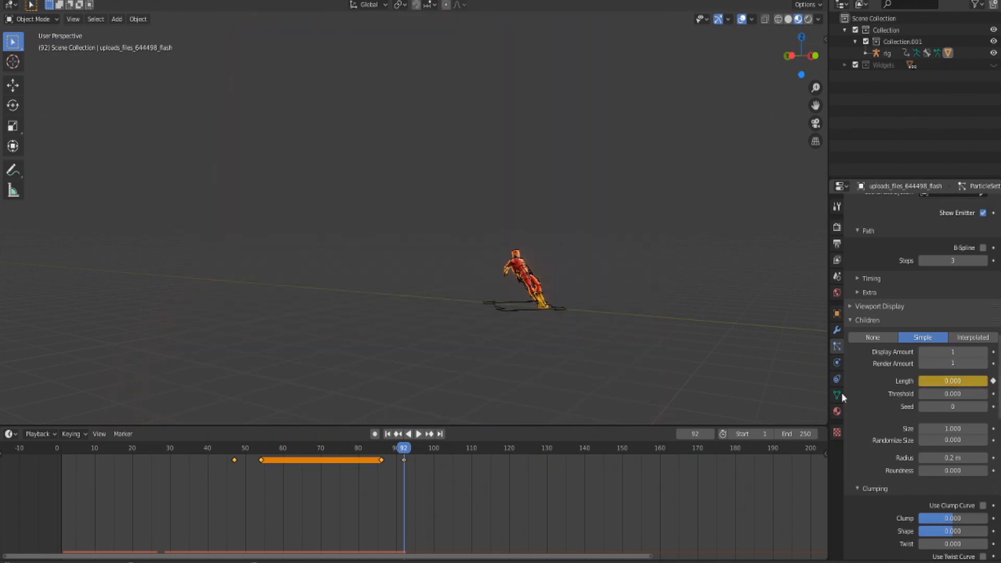
{"action": "left_click", "coordinate": [266, 485]}
{"action": "key", "text": "space"}
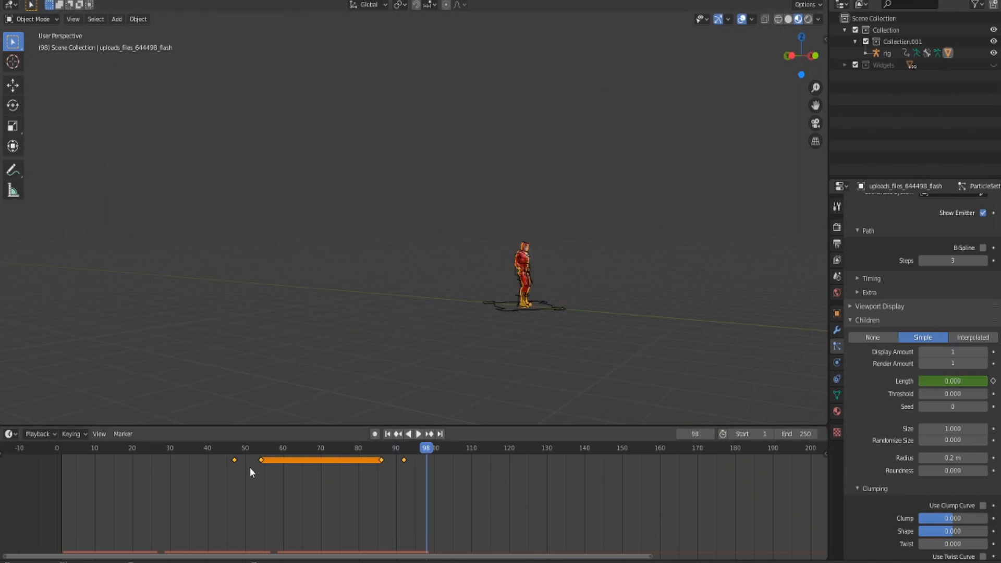
{"action": "left_click_drag", "start_coordinate": [335, 450], "coordinate": [388, 453]}
Preview playback to frame 73 from the side, then bring up the Eevee render settings
{"action": "middle_click_drag", "start_coordinate": [615, 294], "coordinate": [512, 267]}
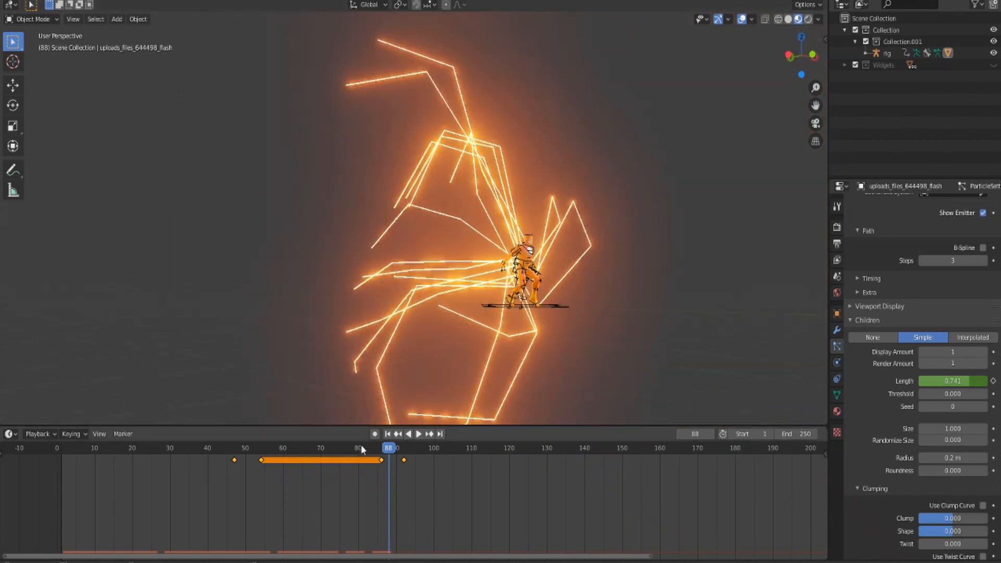
{"action": "left_click_drag", "start_coordinate": [389, 450], "coordinate": [305, 449]}
{"action": "scroll", "coordinate": [957, 380], "scroll_direction": "up", "scroll_amount": 10}
{"action": "scroll", "coordinate": [899, 328], "scroll_direction": "up", "scroll_amount": 5}
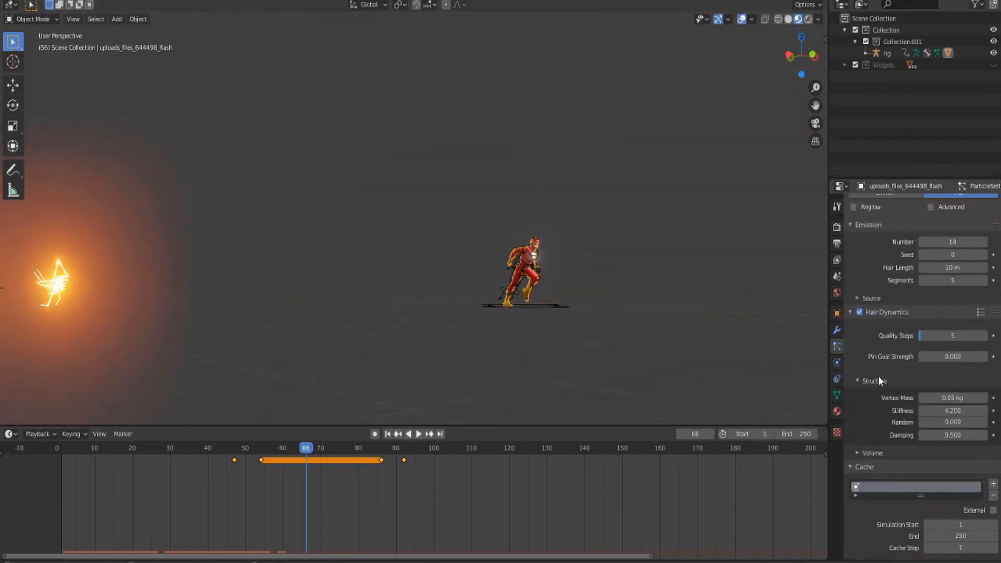
{"action": "scroll", "coordinate": [967, 389], "scroll_direction": "down", "scroll_amount": 5}
{"action": "scroll", "coordinate": [926, 423], "scroll_direction": "down", "scroll_amount": 7}
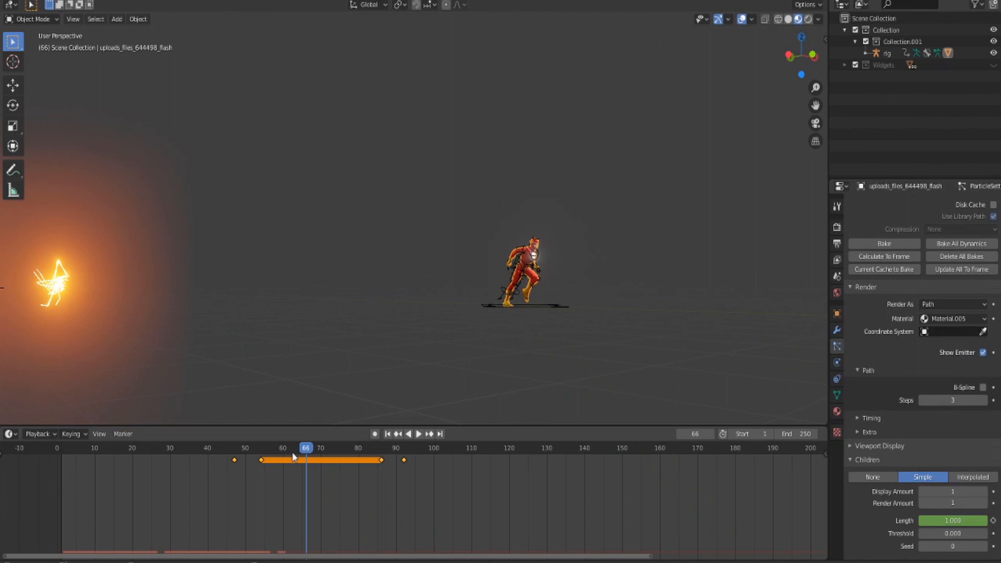
{"action": "key", "text": "space"}
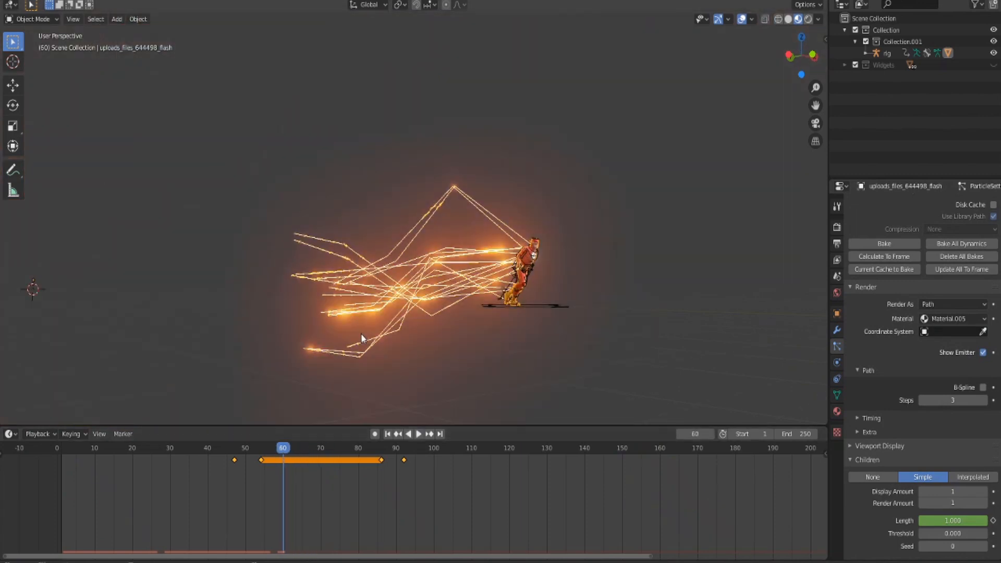
{"action": "scroll", "coordinate": [936, 447], "scroll_direction": "down", "scroll_amount": 2}
{"action": "key", "text": "space"}
{"action": "scroll", "coordinate": [905, 451], "scroll_direction": "down", "scroll_amount": 8}
{"action": "scroll", "coordinate": [914, 425], "scroll_direction": "down", "scroll_amount": 2}
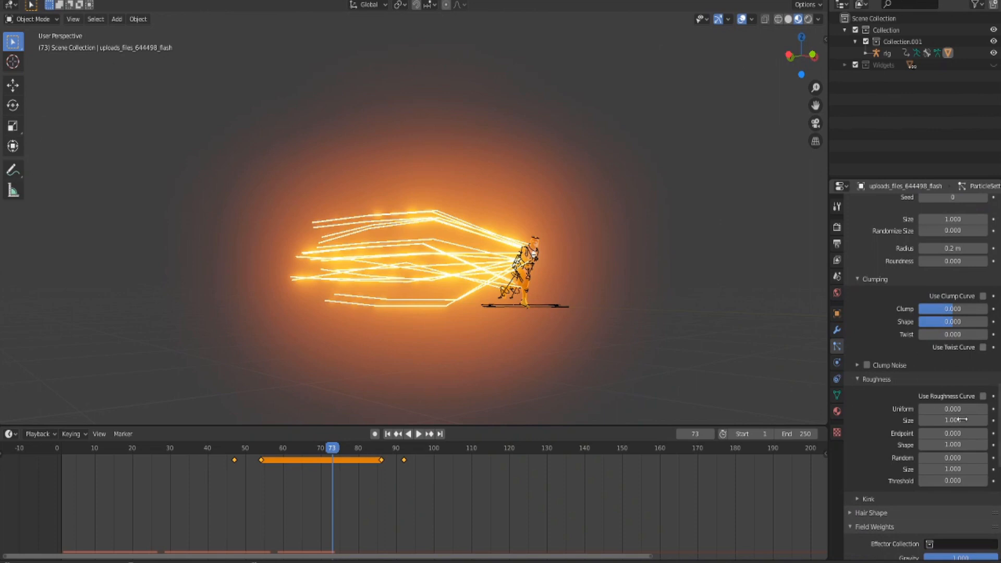
{"action": "middle_click_drag", "start_coordinate": [463, 282], "coordinate": [466, 283]}
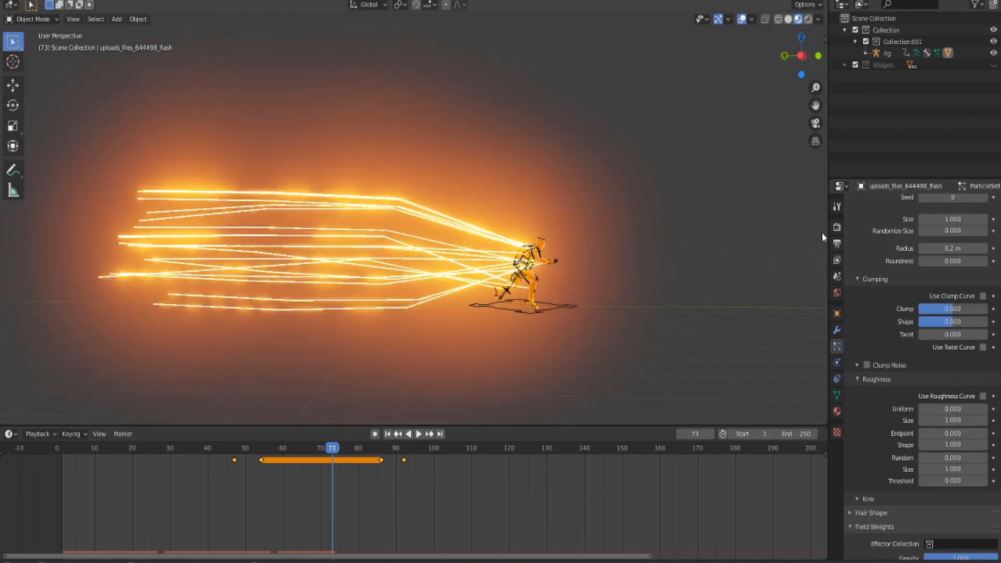
{"action": "left_click", "coordinate": [836, 226]}
Set Eevee's Hair Shape Type to Strip and return to the particle system settings
{"action": "left_click", "coordinate": [854, 382]}
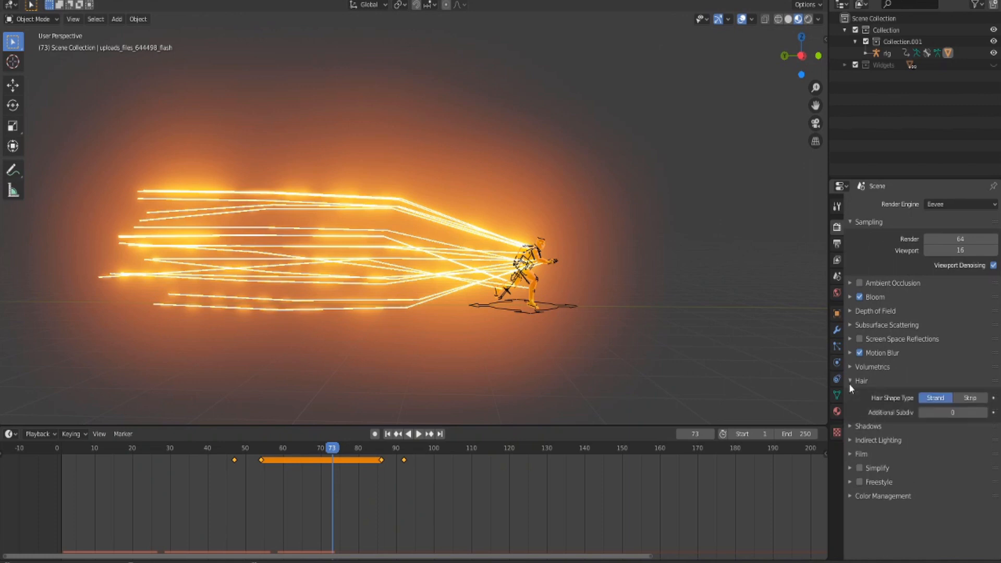
{"action": "scroll", "coordinate": [475, 237], "scroll_direction": "up", "scroll_amount": 2}
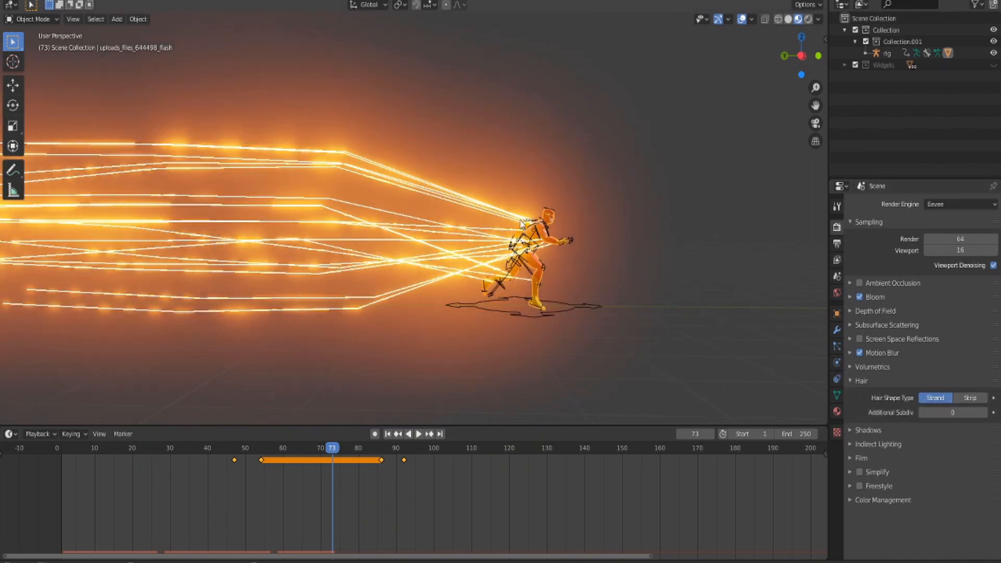
{"action": "middle_click_drag", "start_coordinate": [580, 251], "coordinate": [742, 258], "text": "shift"}
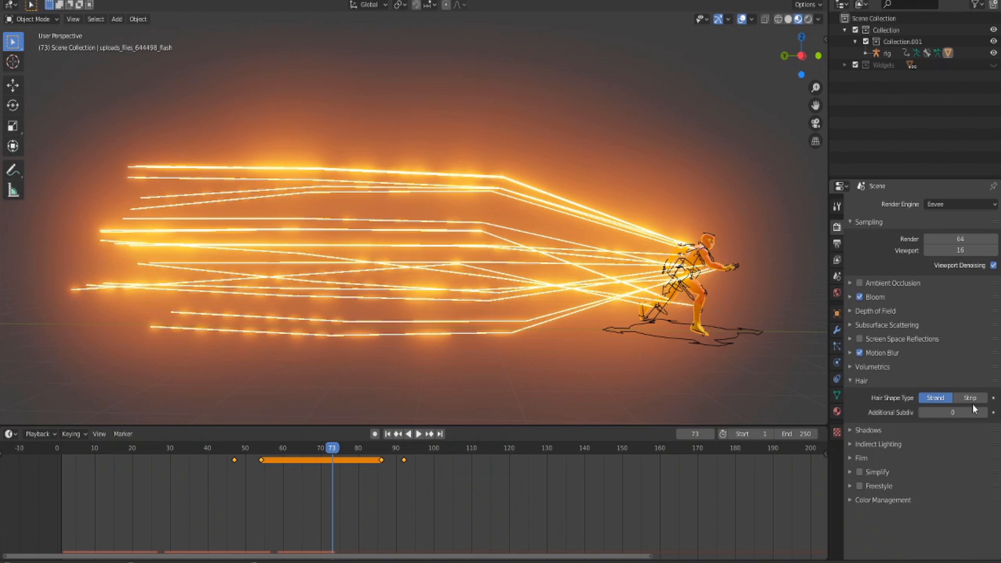
{"action": "left_click", "coordinate": [971, 400]}
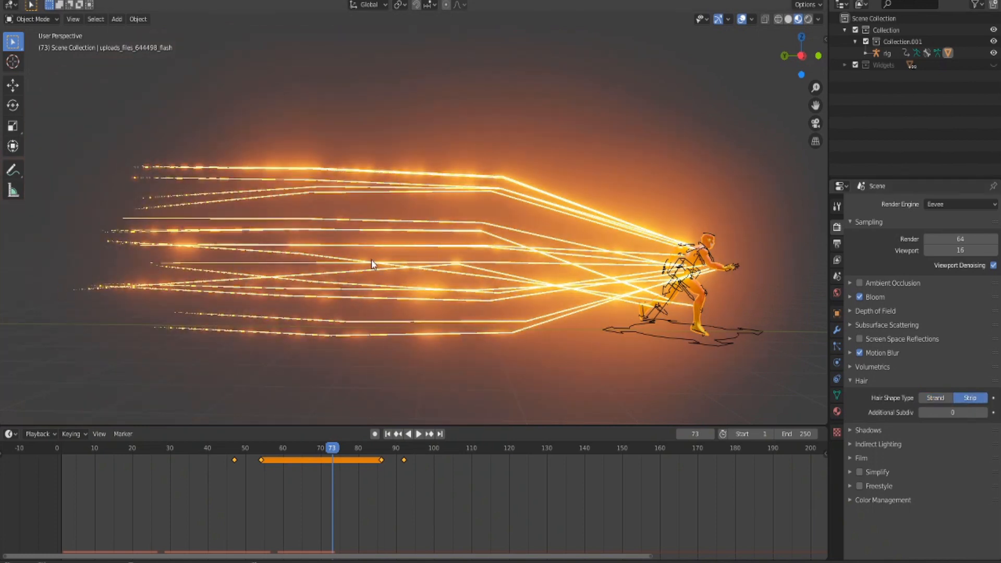
{"action": "key", "text": "Left"}
{"action": "key", "text": "Left"}
{"action": "key", "text": "Left"}
{"action": "left_click", "coordinate": [837, 345]}
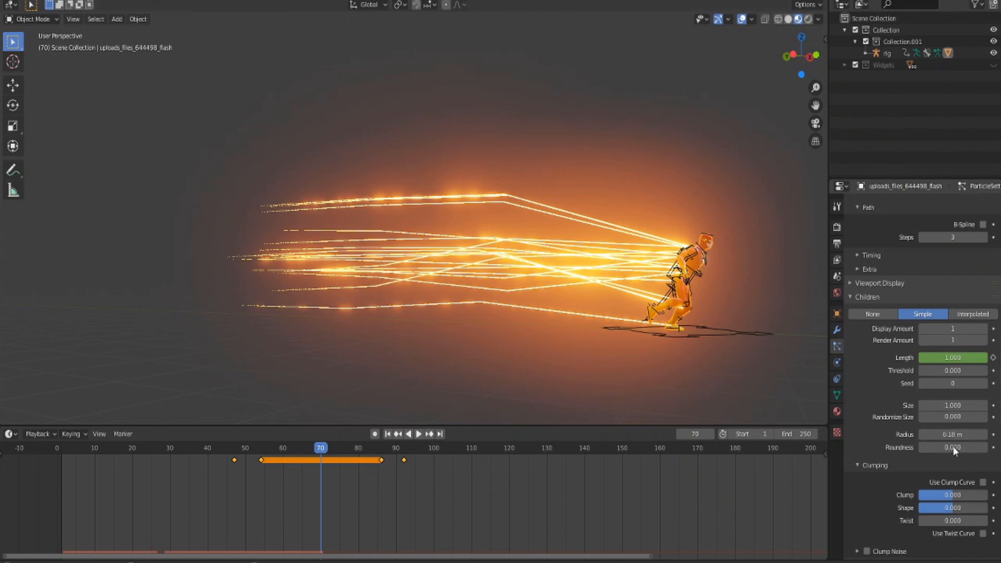
{"action": "scroll", "coordinate": [953, 450], "scroll_direction": "down", "scroll_amount": 1}
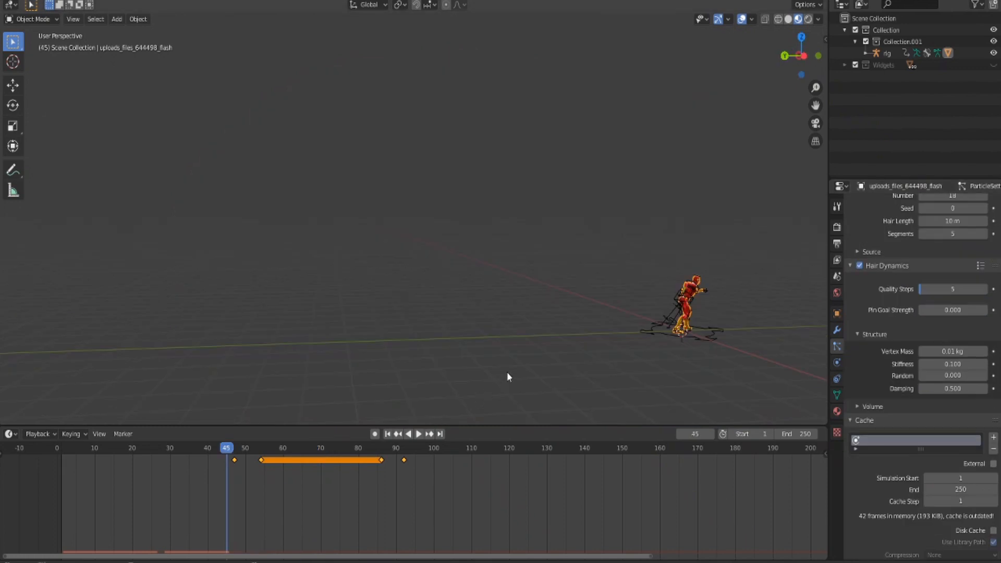
{"action": "scroll", "coordinate": [951, 441], "scroll_direction": "down", "scroll_amount": 4}
{"action": "scroll", "coordinate": [879, 378], "scroll_direction": "down", "scroll_amount": 3}
{"action": "scroll", "coordinate": [881, 375], "scroll_direction": "up", "scroll_amount": 1}
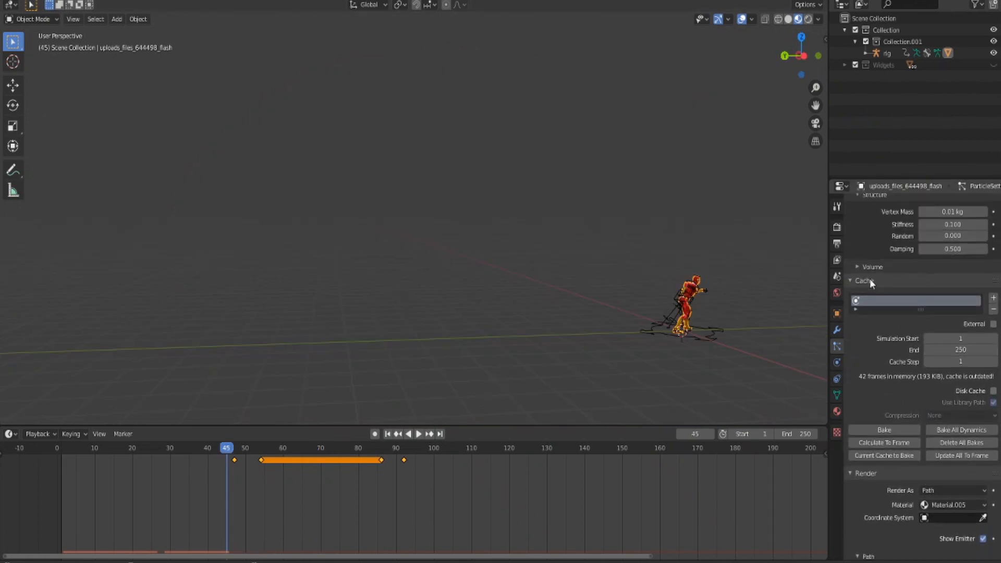
Bake the hair dynamics cache for all 250 frames and play back to check, stopping at frame 98
{"action": "left_click", "coordinate": [891, 430]}
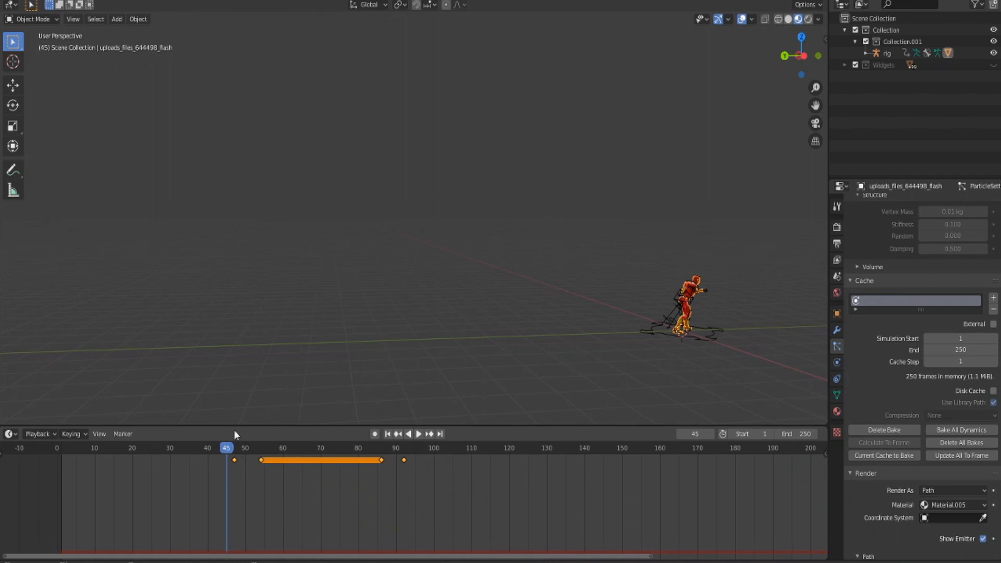
{"action": "key", "text": "space"}
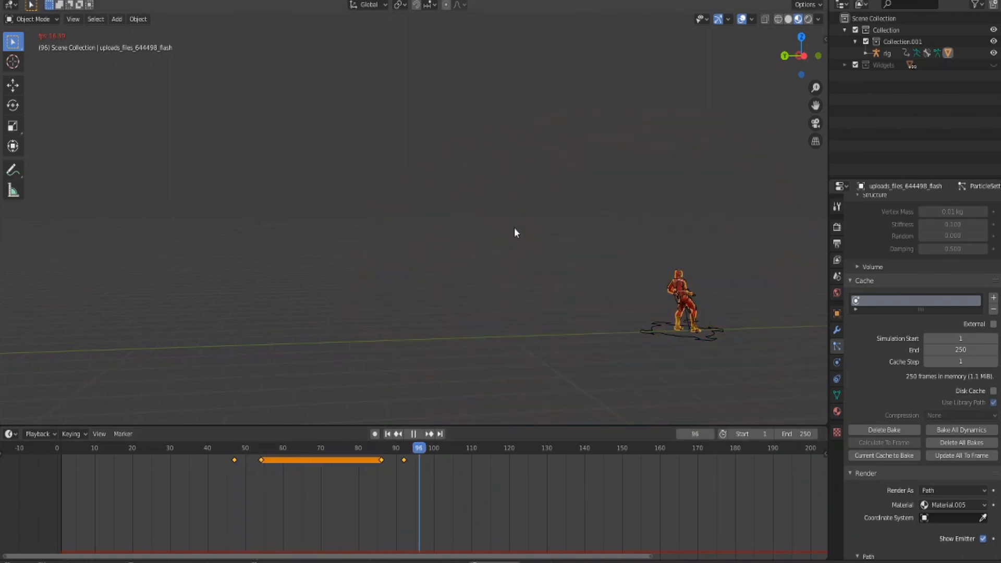
{"action": "key", "text": "space"}
{"action": "scroll", "coordinate": [680, 312], "scroll_direction": "up", "scroll_amount": 5}
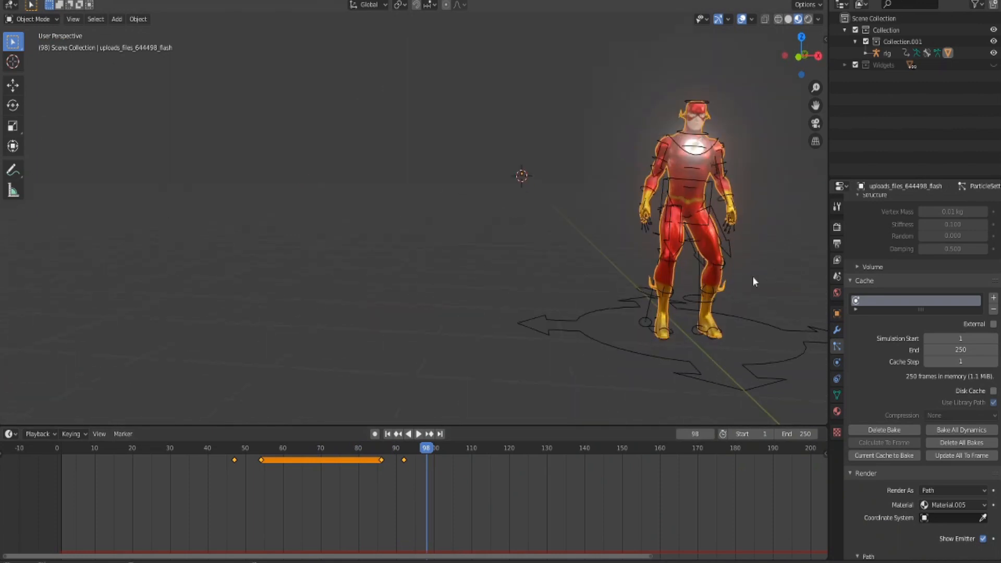
{"action": "scroll", "coordinate": [952, 406], "scroll_direction": "up", "scroll_amount": 8}
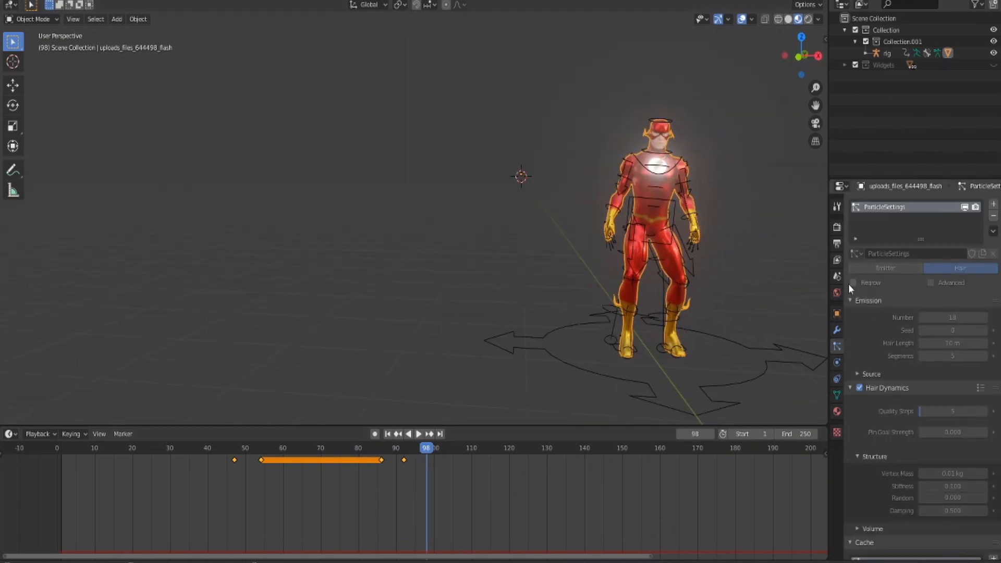
Collapse the hair panels and add a second particle system, ParticleSettings.001
{"action": "left_click", "coordinate": [849, 387]}
{"action": "left_click", "coordinate": [850, 301]}
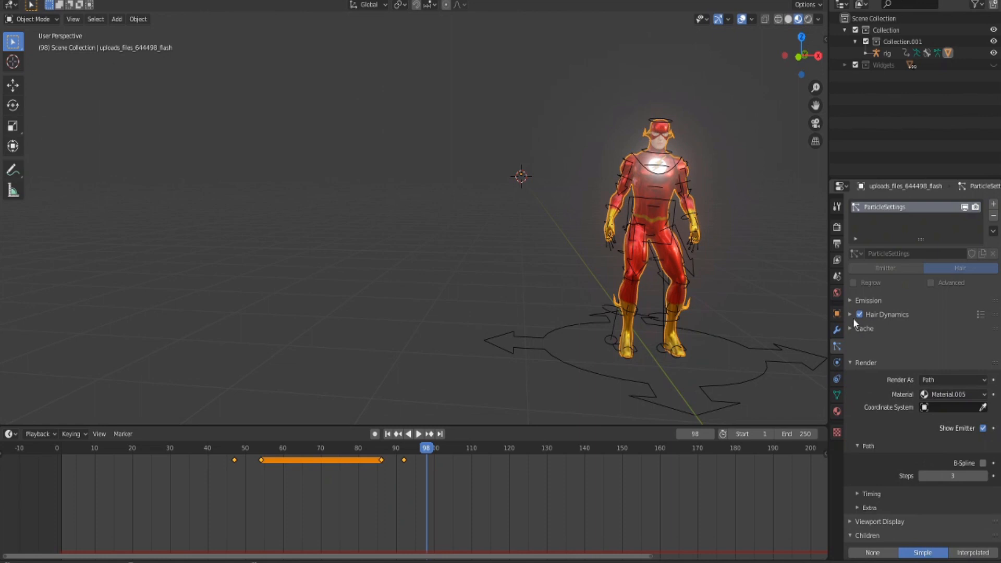
{"action": "left_click", "coordinate": [852, 328]}
{"action": "left_click", "coordinate": [992, 205]}
Scrub and play from frame 45 to watch the new halo sparks, then expand the emitter's Emission panel
{"action": "middle_click_drag", "start_coordinate": [683, 308], "coordinate": [670, 290]}
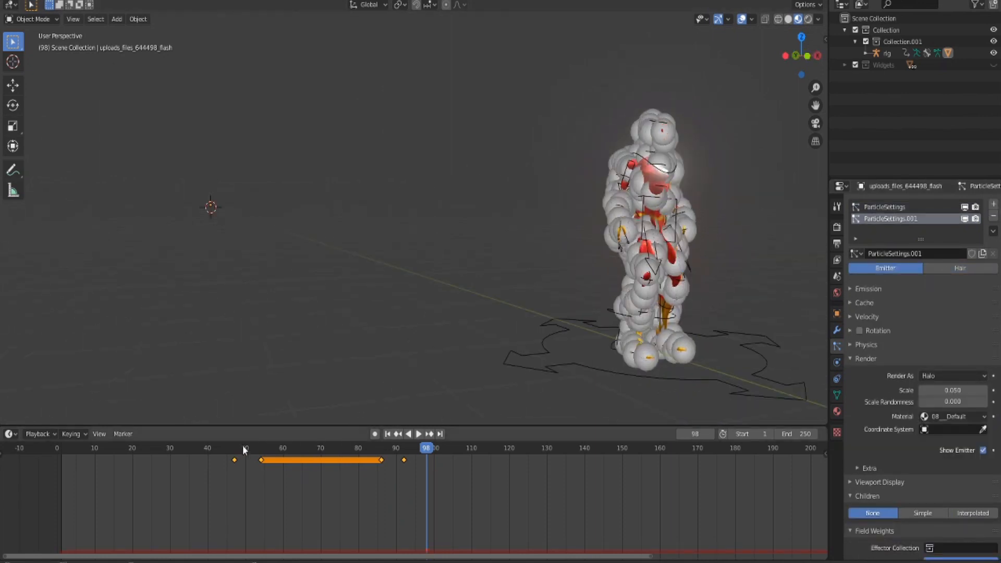
{"action": "left_click_drag", "start_coordinate": [233, 448], "coordinate": [276, 447]}
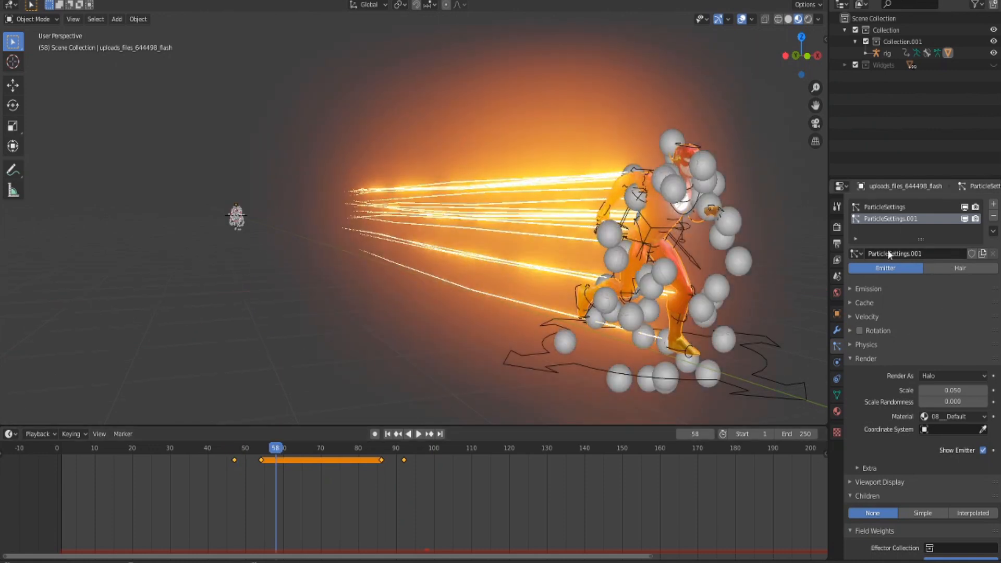
{"action": "scroll", "coordinate": [650, 320], "scroll_direction": "down", "scroll_amount": 3}
{"action": "middle_click_drag", "start_coordinate": [352, 307], "coordinate": [266, 418]}
{"action": "left_click", "coordinate": [227, 448]}
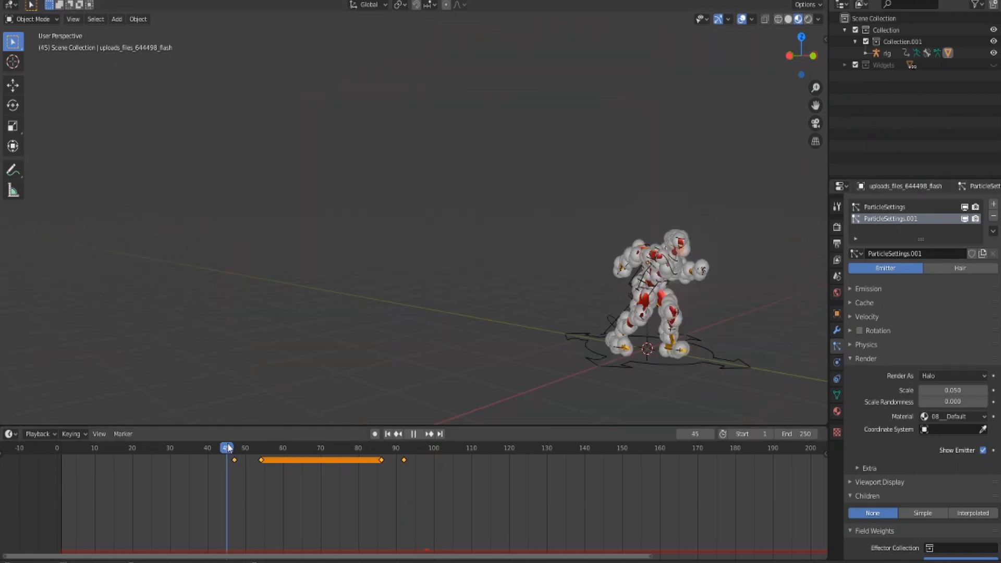
{"action": "key", "text": "space"}
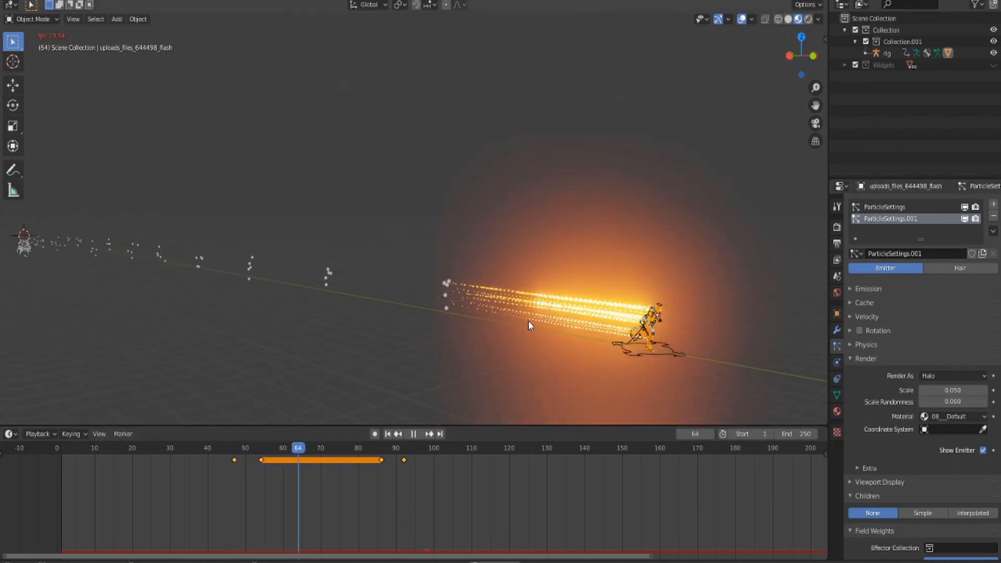
{"action": "key", "text": "space"}
{"action": "left_click", "coordinate": [234, 448]}
{"action": "left_click", "coordinate": [850, 289]}
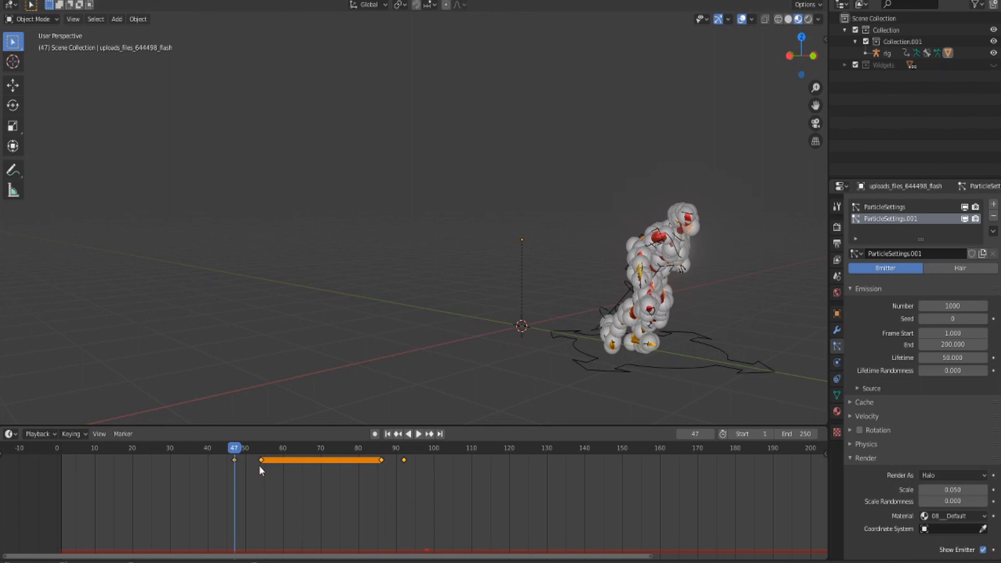
Set the streak particles' emission Frame Start to 47
{"action": "left_click_drag", "start_coordinate": [237, 452], "coordinate": [242, 453]}
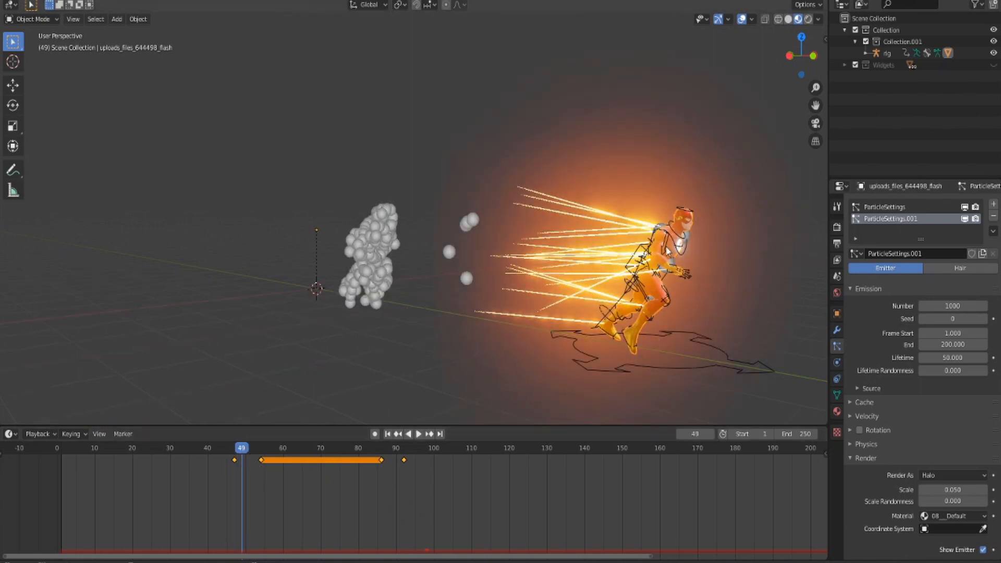
{"action": "left_click", "coordinate": [234, 449]}
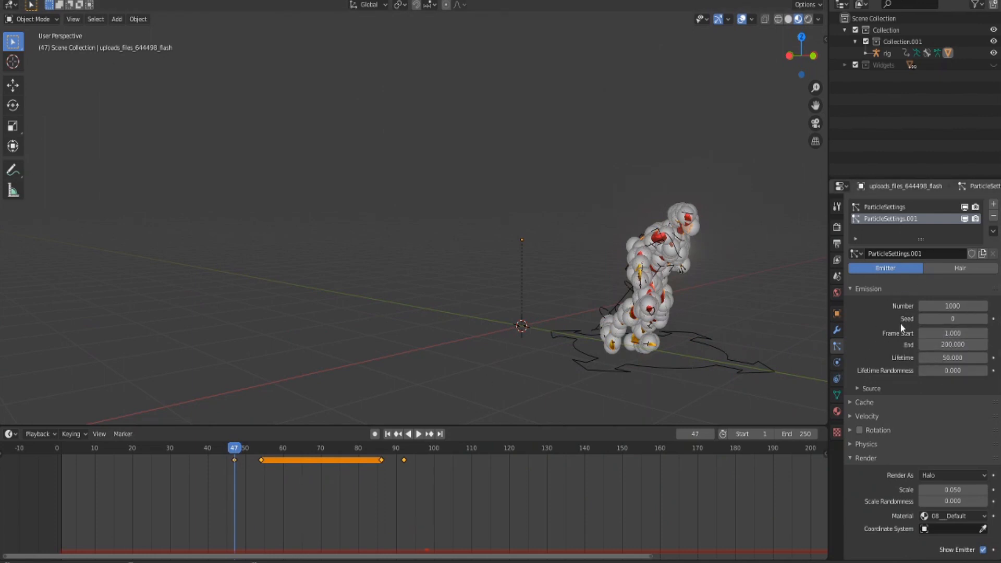
{"action": "left_click", "coordinate": [958, 330]}
{"action": "type", "text": "47"}
{"action": "key", "text": "Return"}
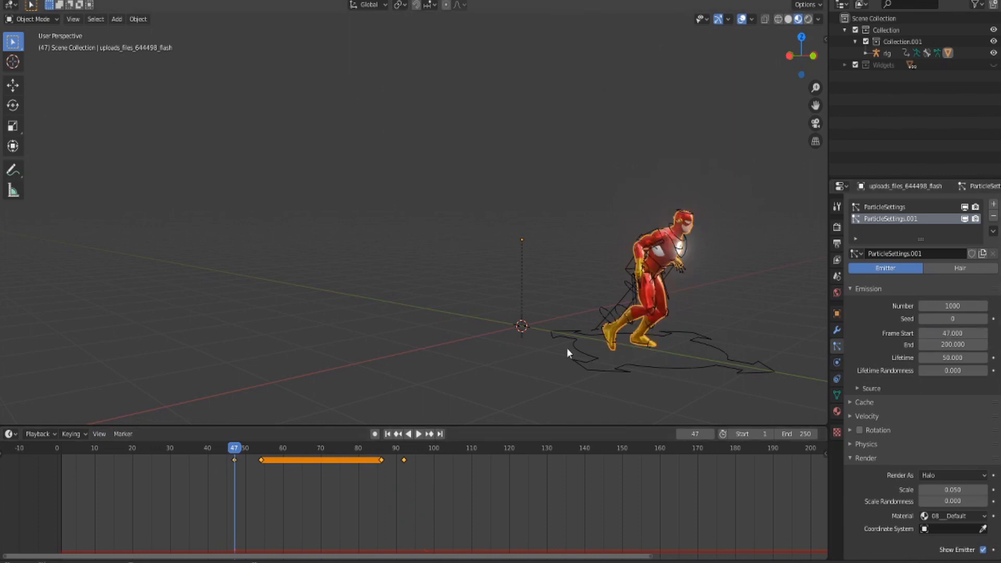
Set the emission End to frame 86 and replay from frame 47 to preview the streaks
{"action": "left_click", "coordinate": [386, 452]}
{"action": "left_click_drag", "start_coordinate": [384, 451], "coordinate": [381, 451]}
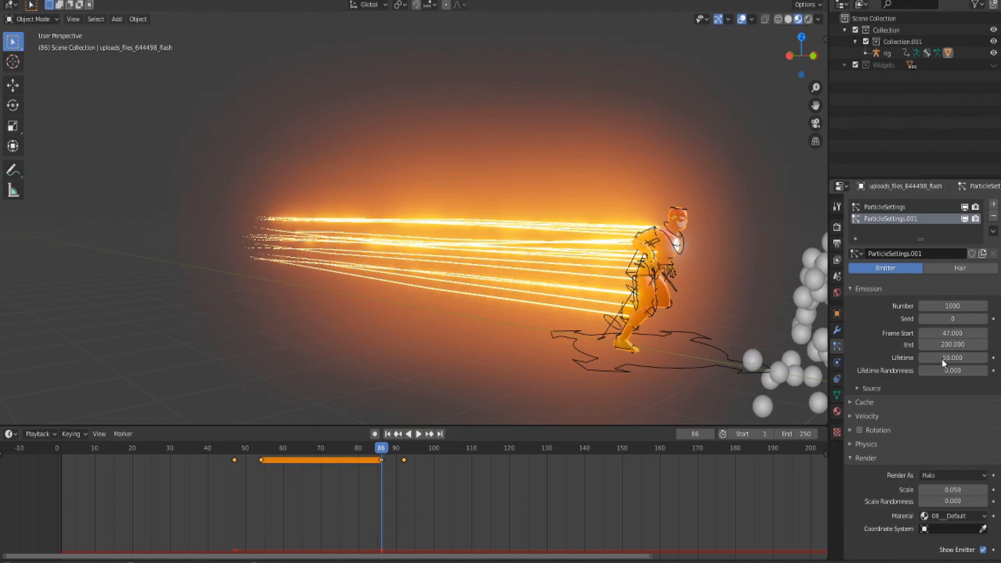
{"action": "left_click", "coordinate": [946, 344]}
{"action": "type", "text": "86"}
{"action": "key", "text": "Return"}
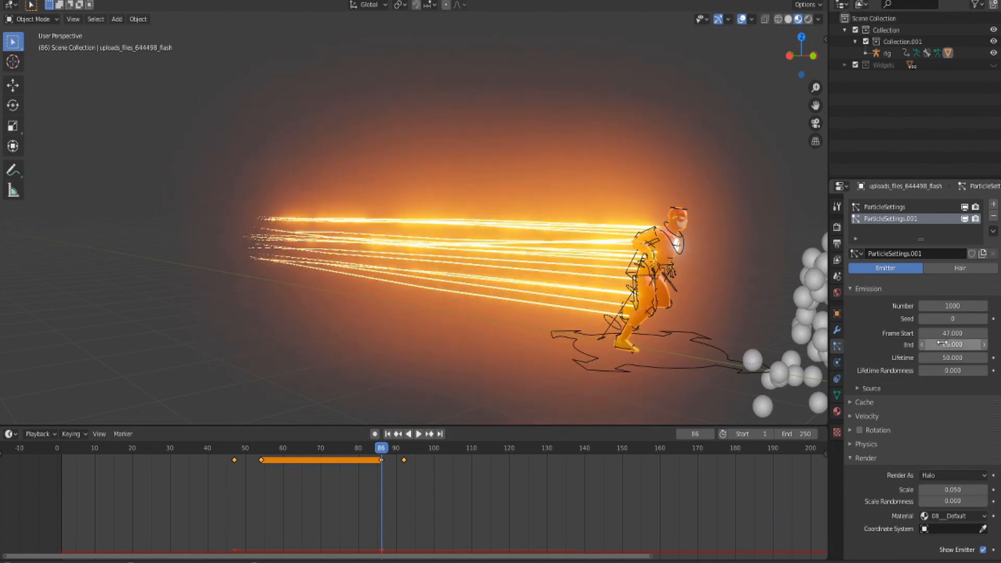
{"action": "left_click", "coordinate": [233, 451]}
{"action": "key", "text": "space"}
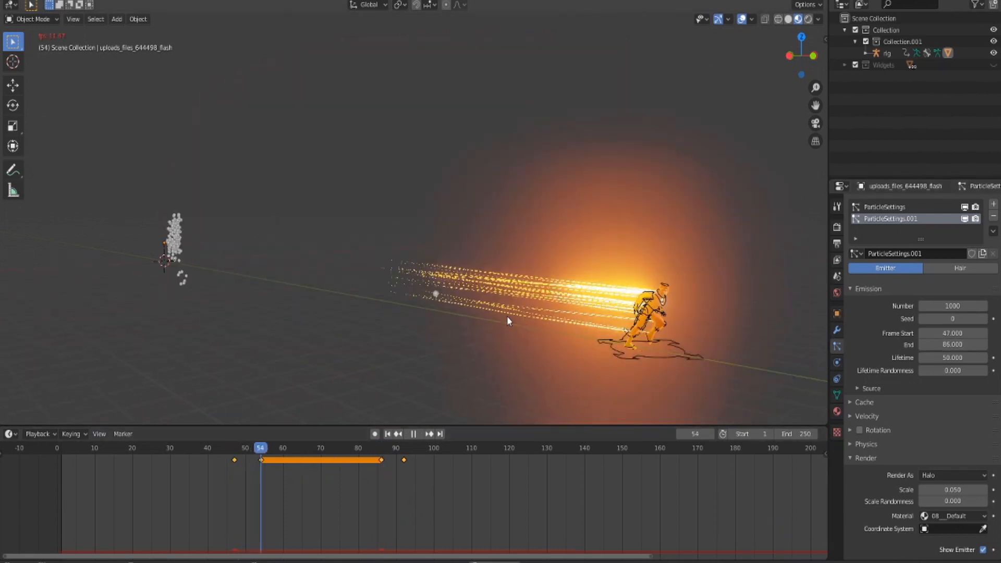
{"action": "key", "text": "space"}
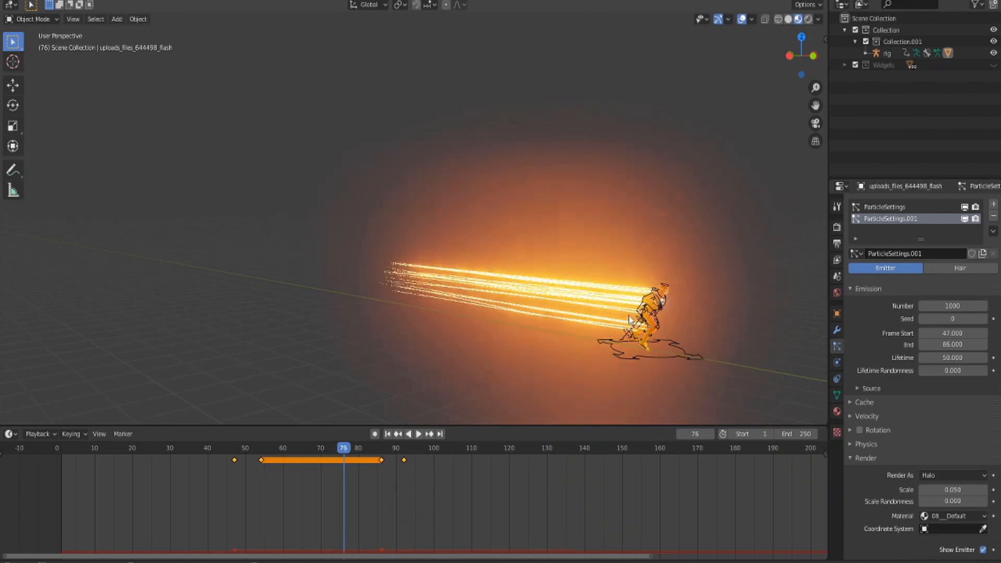
{"action": "scroll", "coordinate": [870, 412], "scroll_direction": "down", "scroll_amount": 5}
Bake the streak particle simulation into the cache, then delete the bake again
{"action": "left_click", "coordinate": [856, 287]}
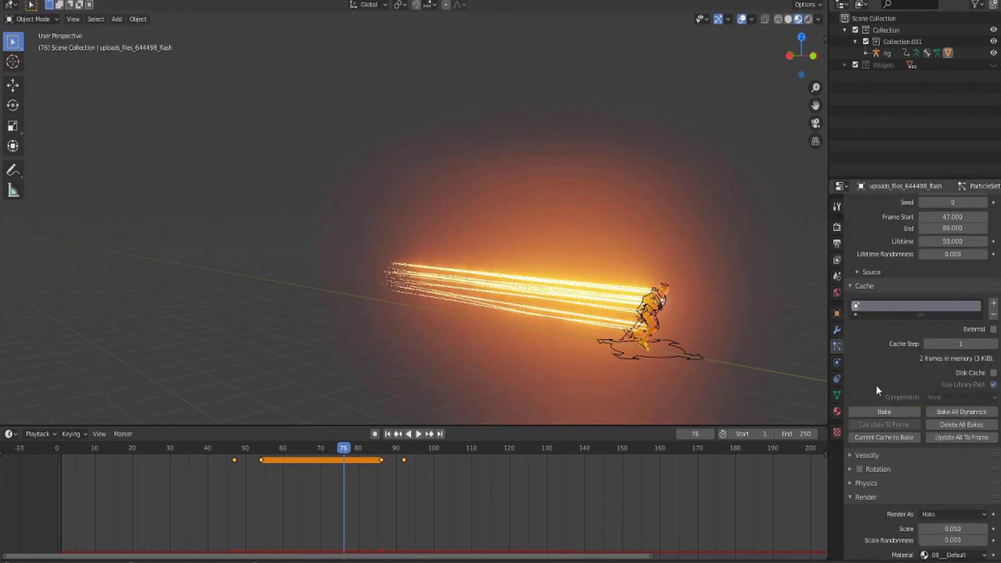
{"action": "left_click", "coordinate": [864, 412]}
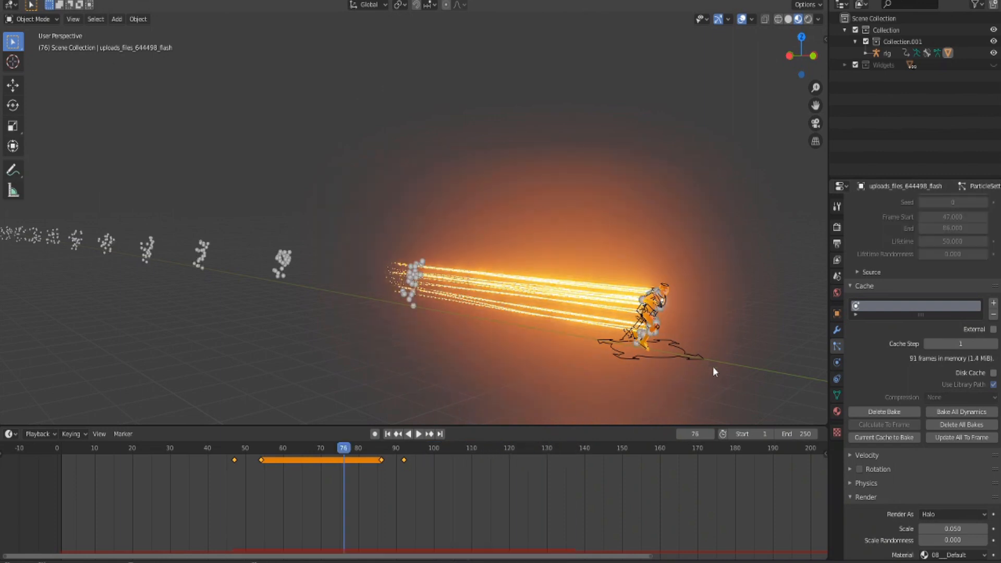
{"action": "middle_click_drag", "start_coordinate": [523, 343], "coordinate": [510, 344]}
{"action": "left_click", "coordinate": [860, 411]}
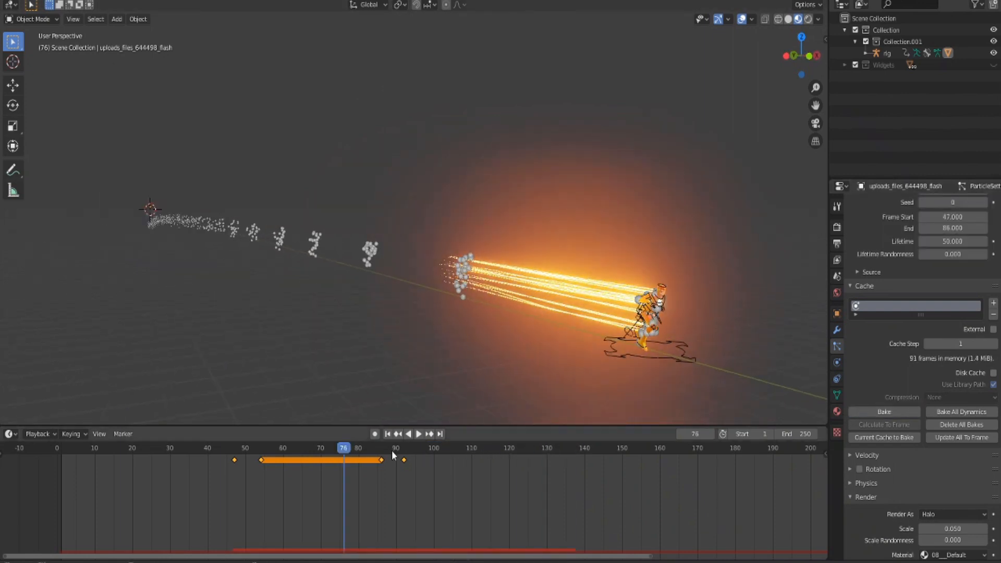
Replay the timeline so 91 frames cache in memory and return to frame 47
{"action": "left_click", "coordinate": [220, 447]}
{"action": "key", "text": "space"}
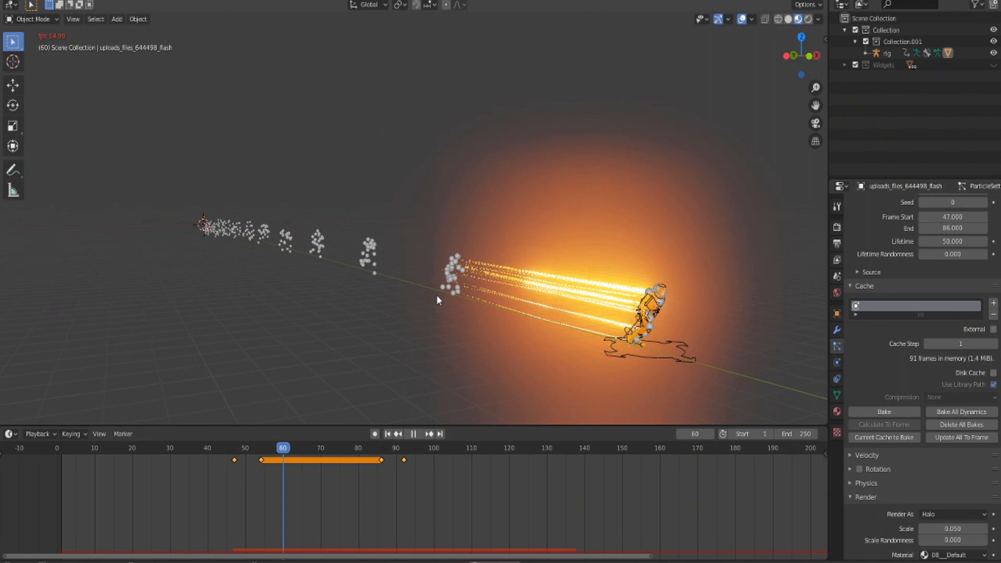
{"action": "key", "text": "space"}
{"action": "scroll", "coordinate": [918, 348], "scroll_direction": "up", "scroll_amount": 4}
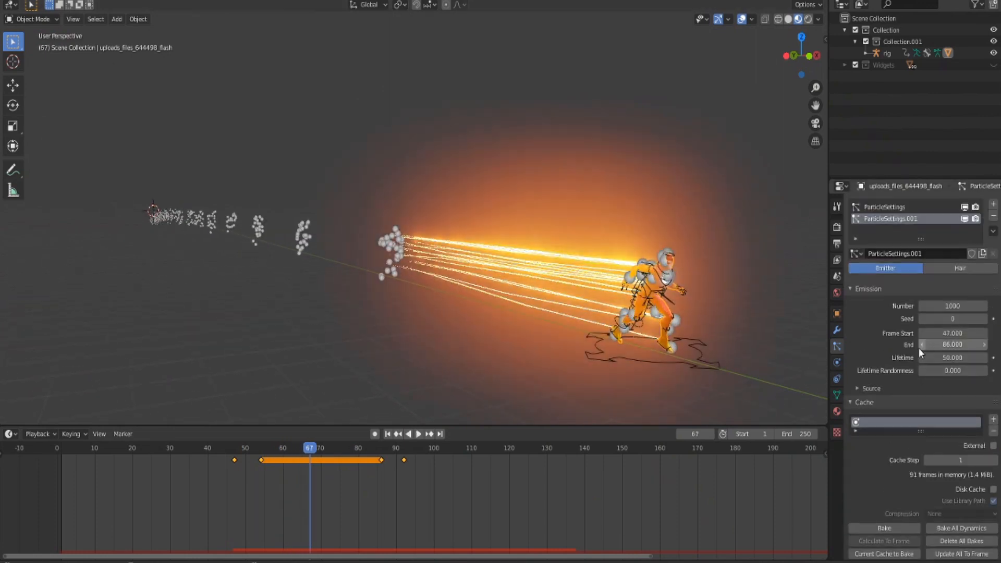
{"action": "scroll", "coordinate": [958, 357], "scroll_direction": "down", "scroll_amount": 8}
{"action": "key", "text": "shift+ctrl+space"}
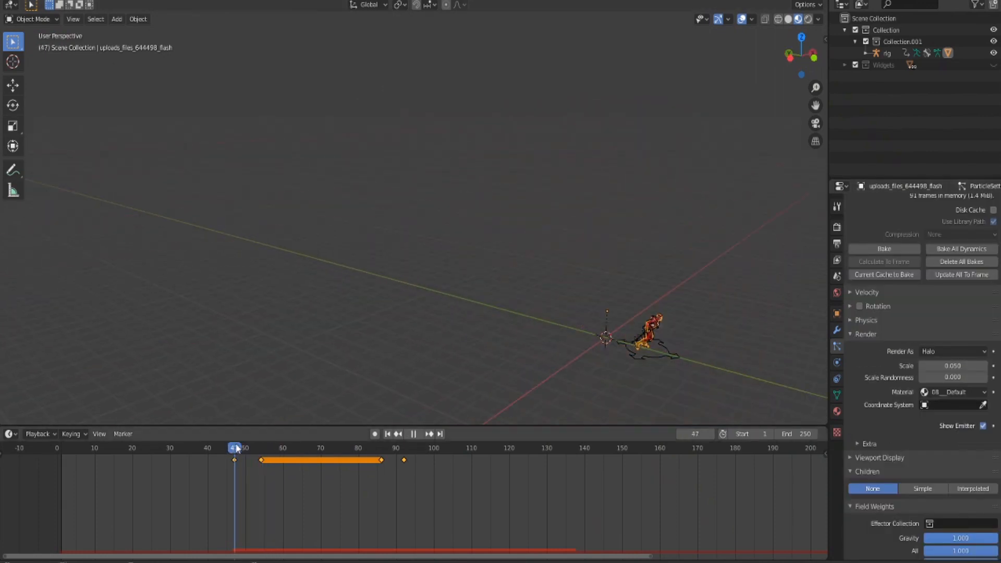
Add a UV sphere and move it into place, framing the view on it
{"action": "key", "text": "space"}
{"action": "key", "text": "shift+a"}
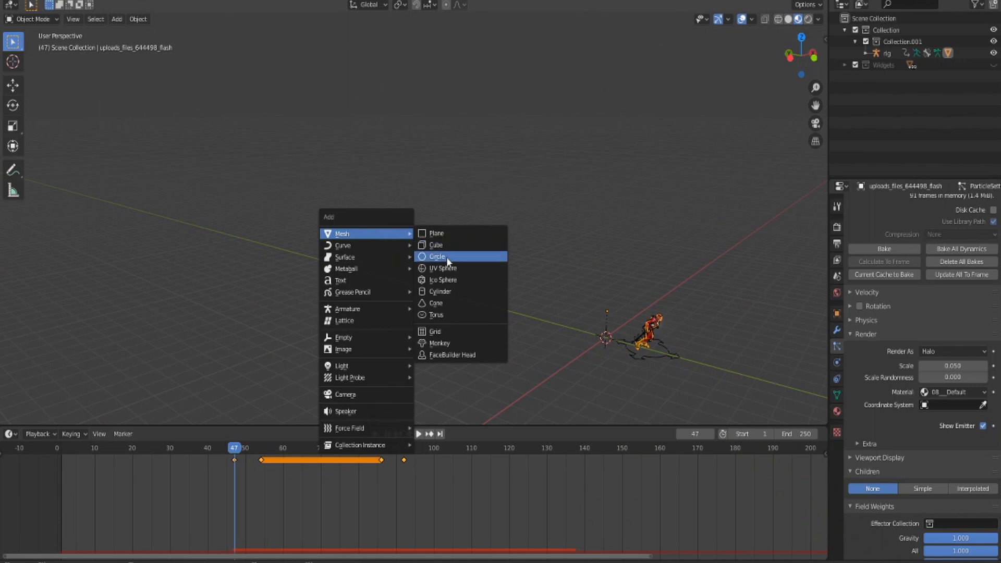
{"action": "left_click", "coordinate": [443, 268]}
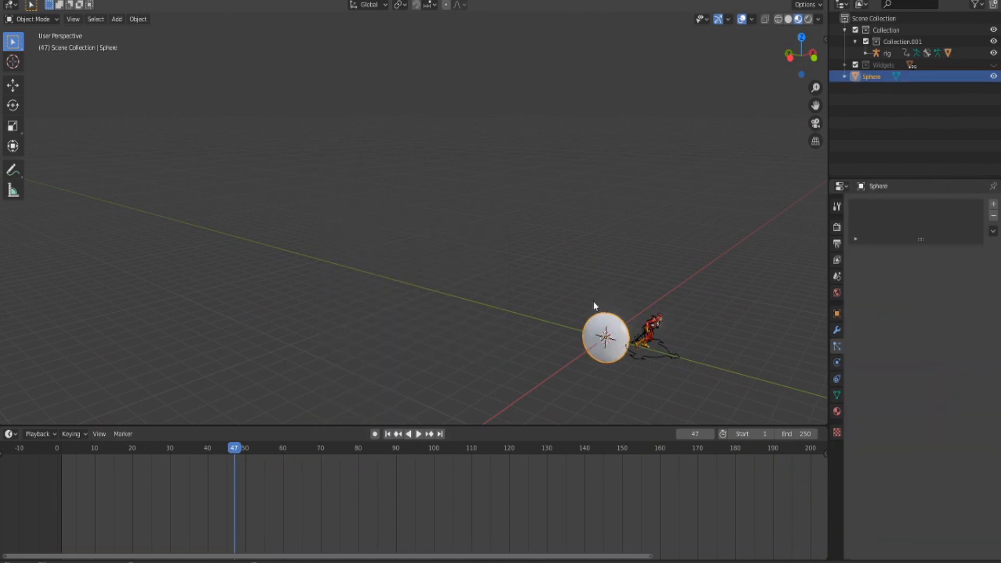
{"action": "key", "text": "g"}
{"action": "left_click", "coordinate": [262, 152]}
{"action": "key", "text": "KP_Decimal"}
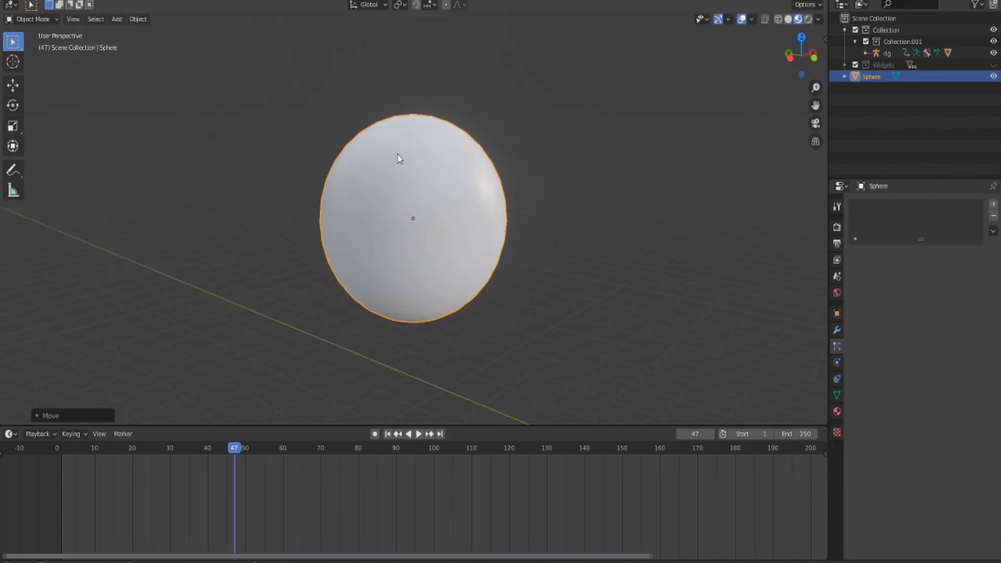
Shrink the sphere and scale it on Y to flatten it into a small ember disc
{"action": "key", "text": "s"}
{"action": "left_click", "coordinate": [400, 199]}
{"action": "scroll", "coordinate": [504, 239], "scroll_direction": "down", "scroll_amount": 3}
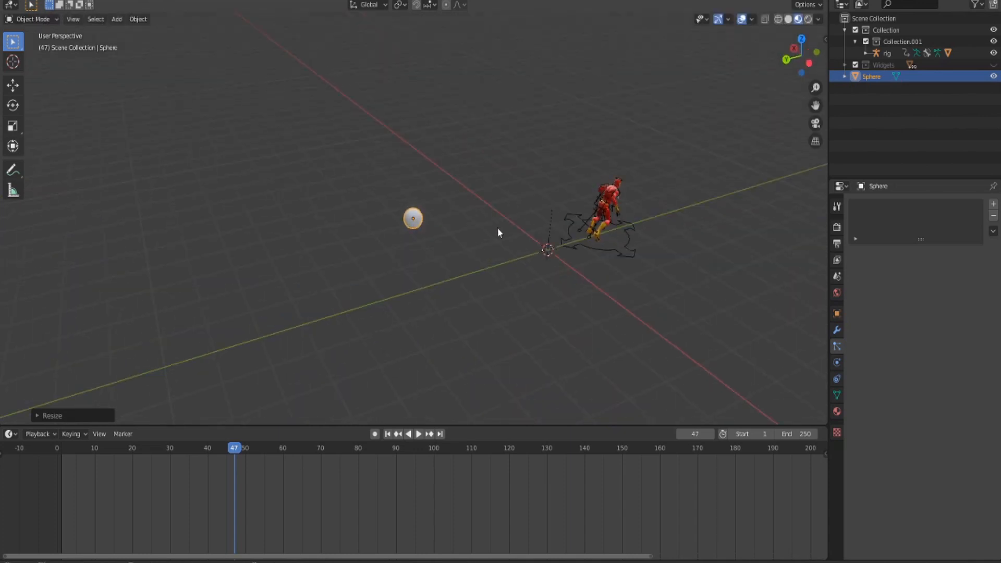
{"action": "scroll", "coordinate": [453, 227], "scroll_direction": "up", "scroll_amount": 4}
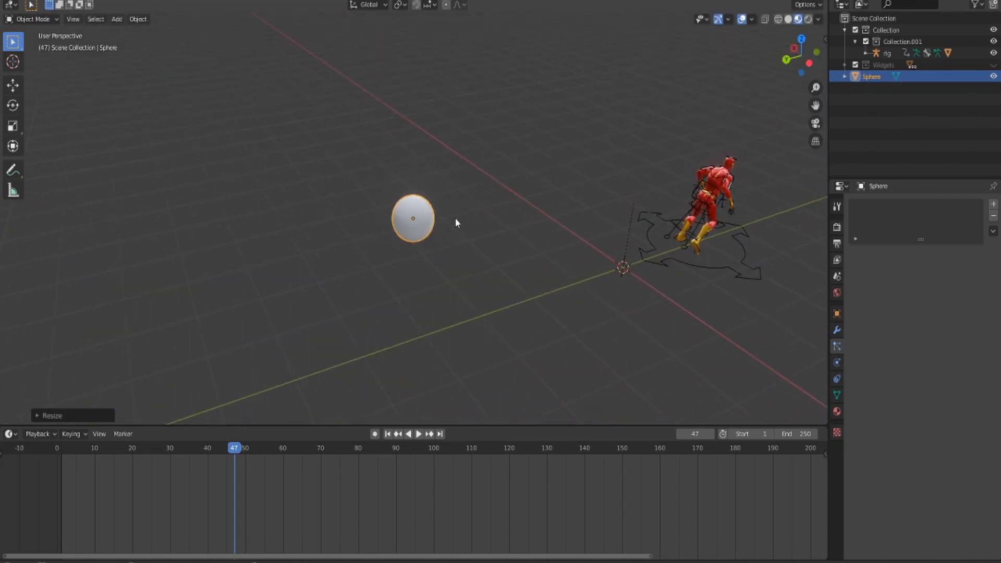
{"action": "key", "text": "s"}
{"action": "key", "text": "y"}
{"action": "left_click", "coordinate": [501, 193]}
{"action": "key", "text": "s"}
{"action": "left_click", "coordinate": [486, 200]}
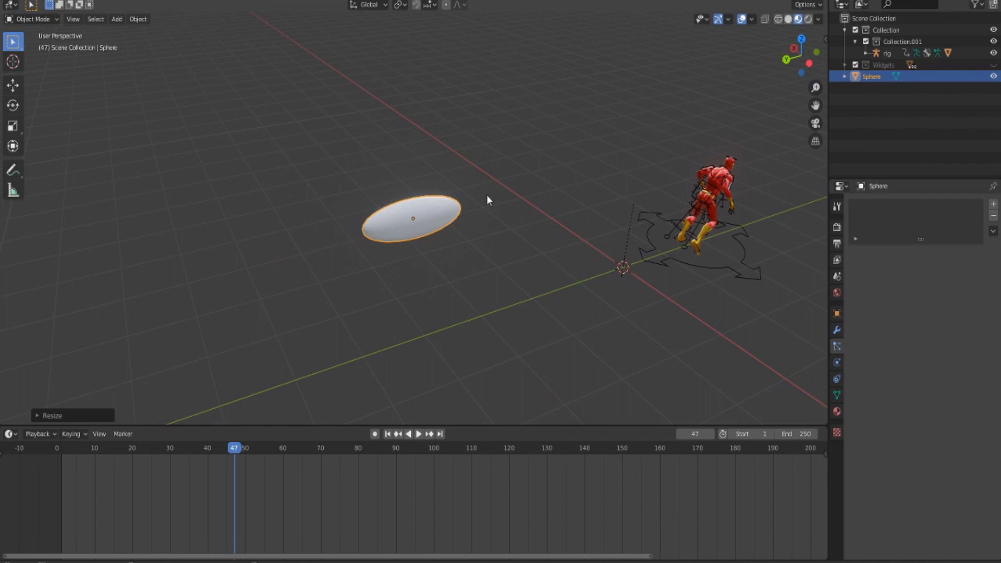
{"action": "mouse_move", "coordinate": [486, 200]}
{"action": "middle_mouse_down"}
{"action": "mouse_move", "coordinate": [446, 194]}
{"action": "mouse_move", "coordinate": [451, 104]}
{"action": "mouse_move", "coordinate": [398, 165]}
{"action": "mouse_move", "coordinate": [308, 235]}
{"action": "middle_mouse_up"}
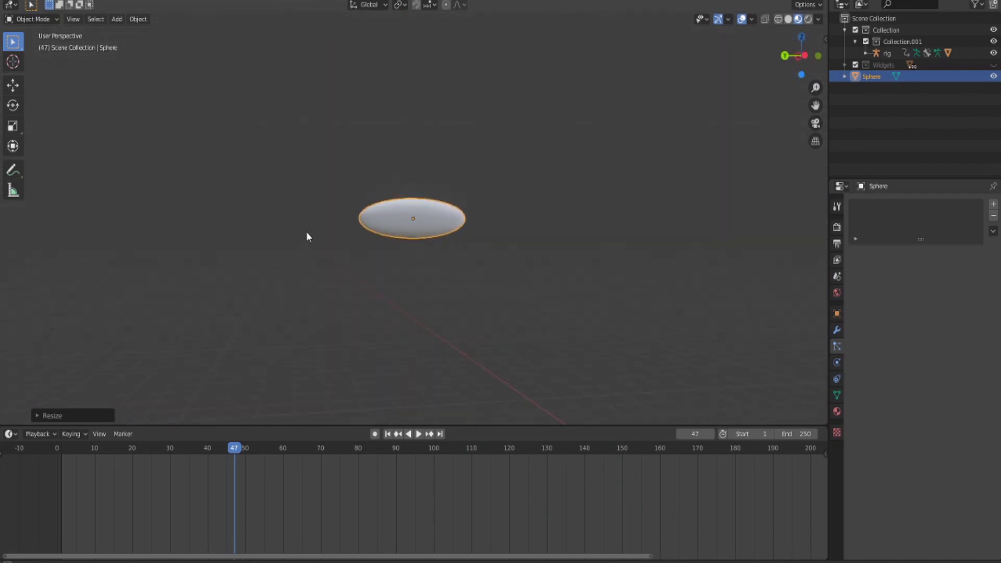
Assign the glowing orange Material.005 to the sphere
{"action": "left_click", "coordinate": [837, 412]}
{"action": "left_click", "coordinate": [855, 253]}
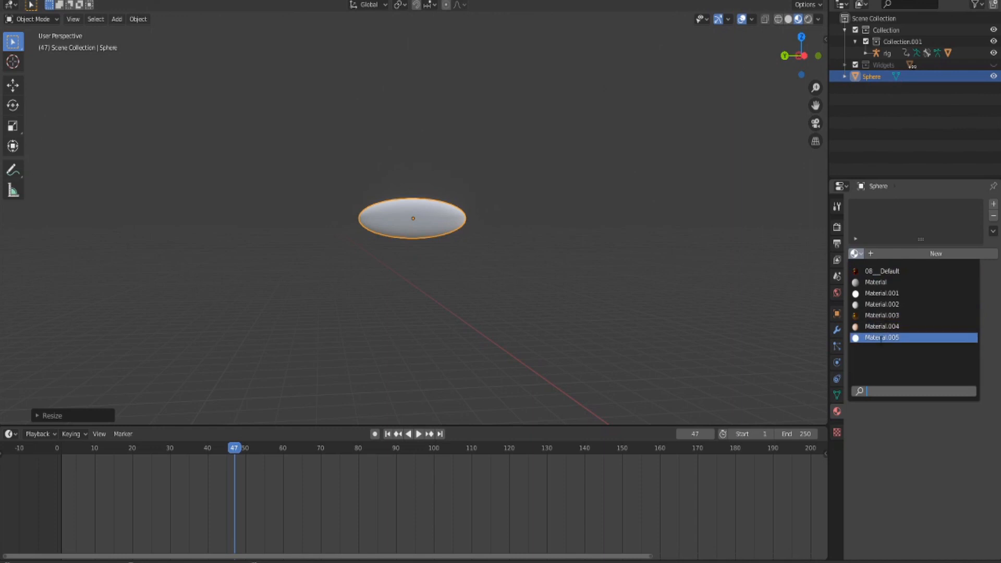
{"action": "left_click", "coordinate": [883, 337]}
{"action": "middle_click_drag", "start_coordinate": [518, 262], "coordinate": [636, 324]}
{"action": "middle_click_drag", "start_coordinate": [495, 289], "coordinate": [513, 291]}
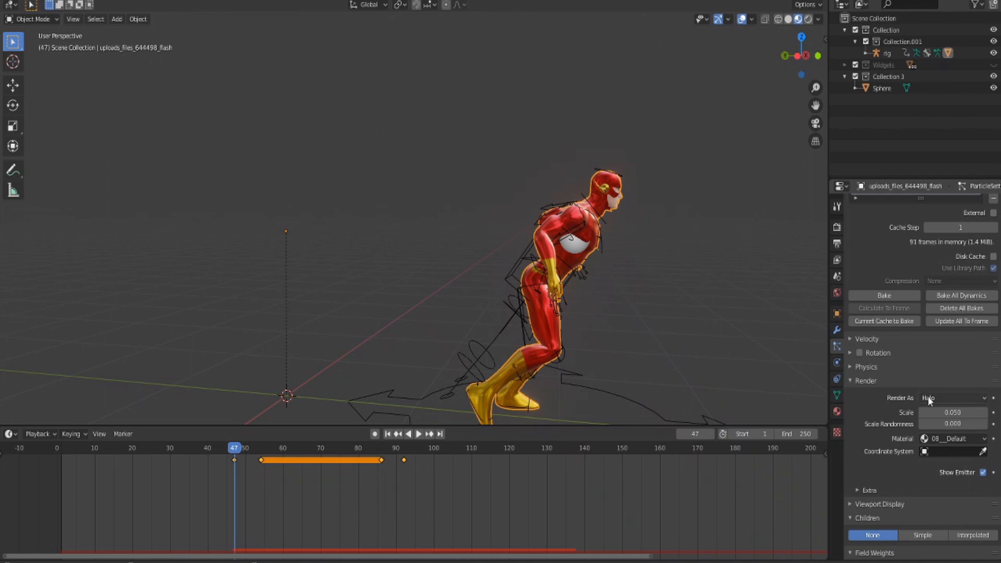
Render the particles as Collection instances with Whole Collection off and the ember collection picked
{"action": "left_click", "coordinate": [927, 396]}
{"action": "left_click", "coordinate": [954, 476]}
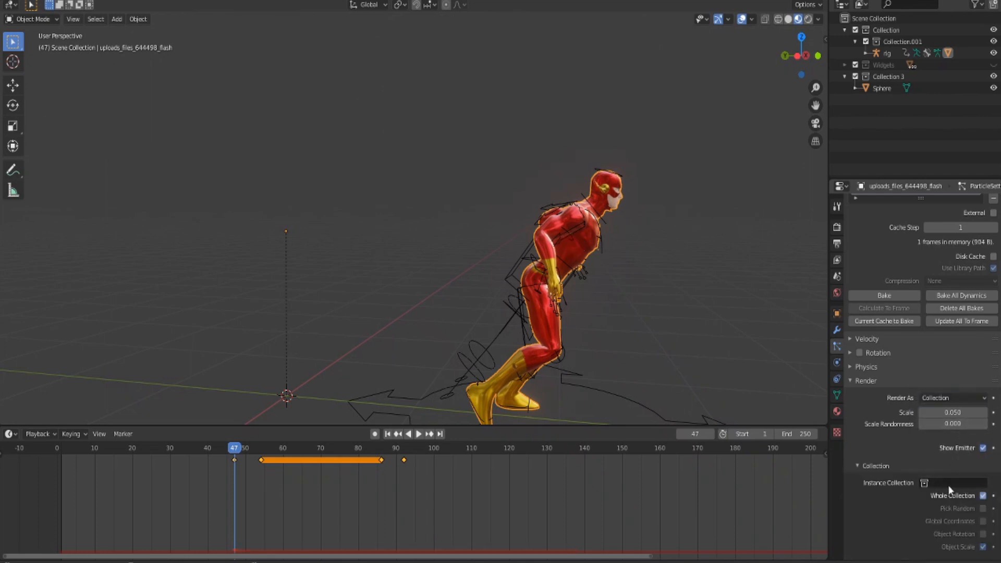
{"action": "left_click", "coordinate": [947, 482]}
{"action": "left_click", "coordinate": [983, 496]}
{"action": "left_click", "coordinate": [950, 482]}
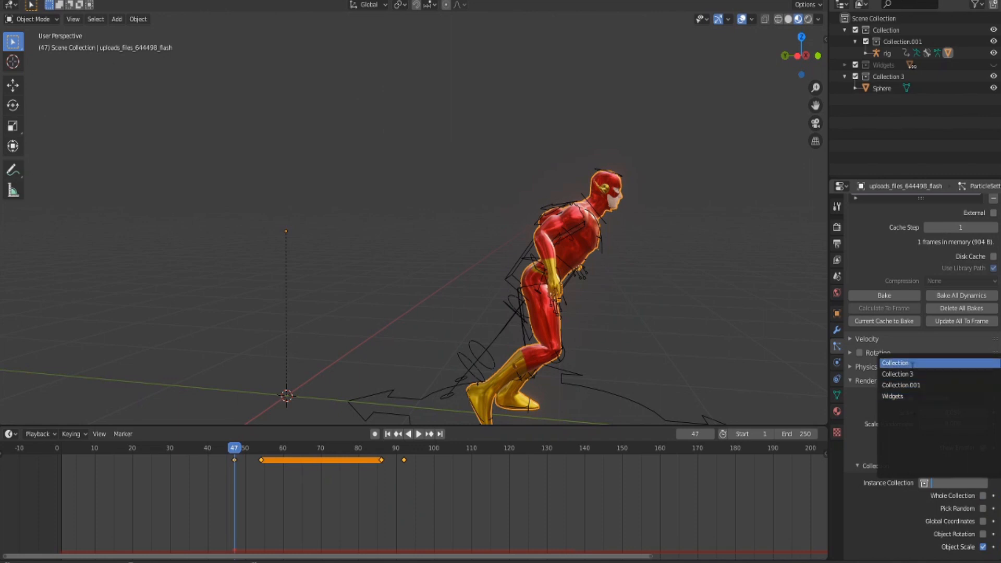
{"action": "left_click", "coordinate": [895, 363]}
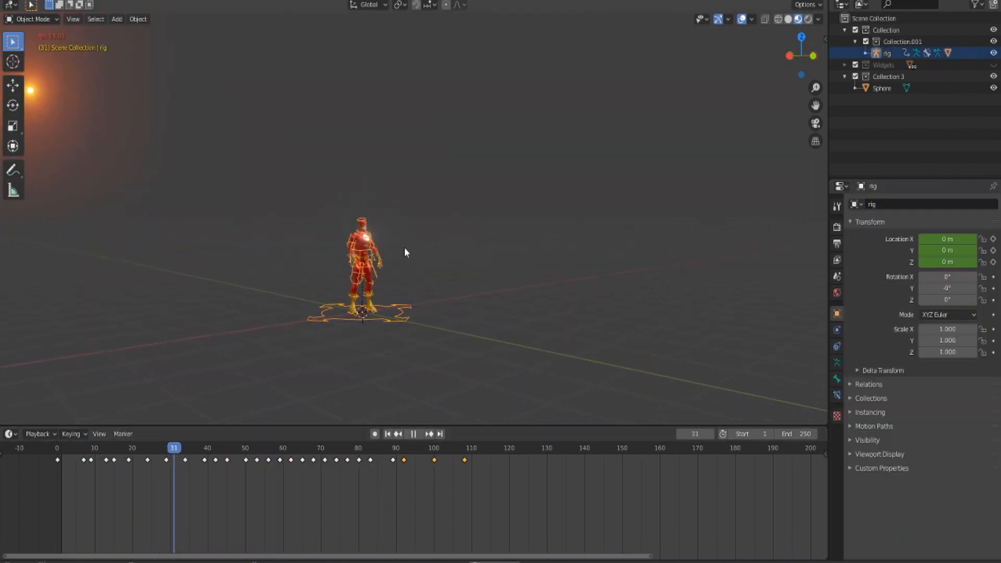
Toggle Collection 3's viewport visibility while checking the character head-on
{"action": "key", "text": "space"}
{"action": "middle_click_drag", "start_coordinate": [398, 251], "coordinate": [218, 147]}
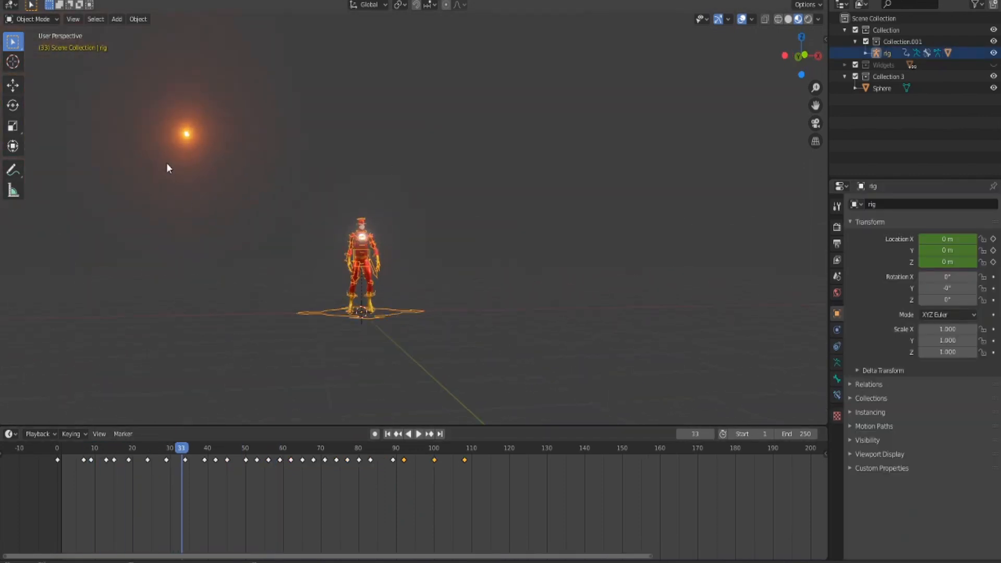
{"action": "left_click", "coordinate": [993, 76]}
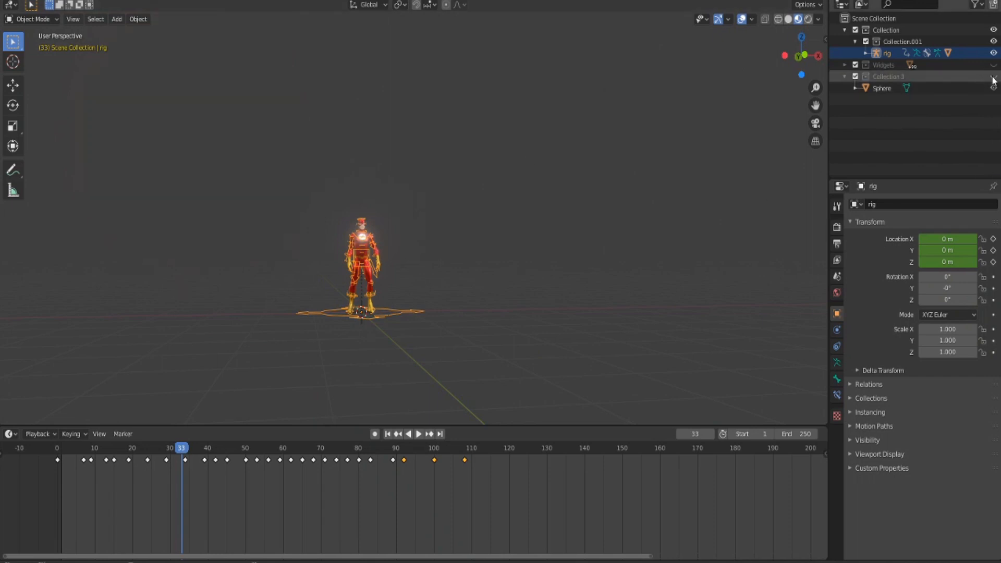
{"action": "middle_click_drag", "start_coordinate": [461, 307], "coordinate": [500, 313]}
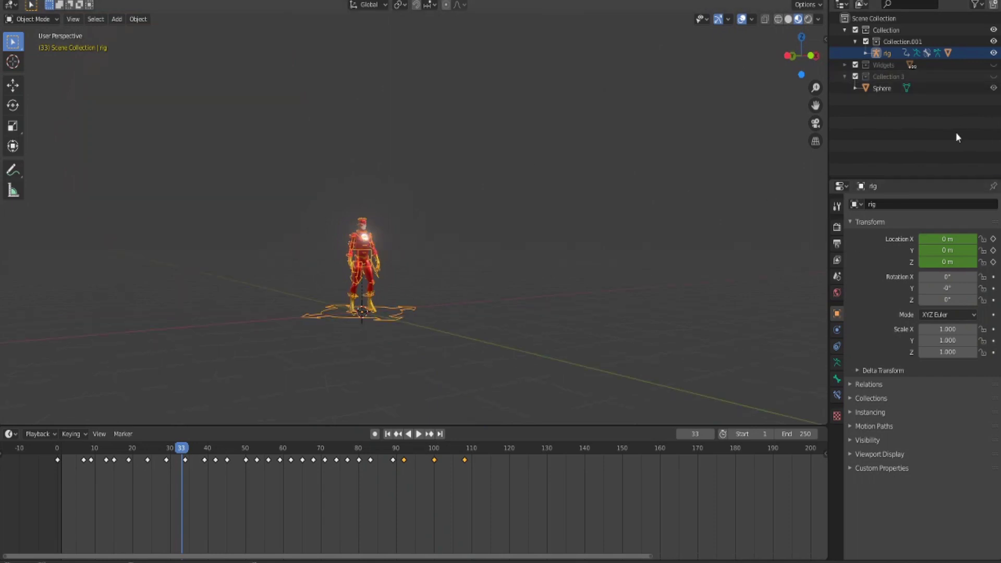
{"action": "left_click", "coordinate": [992, 75]}
Hide the original Sphere so only its particle copies scatter behind Flash, and select the character
{"action": "left_click", "coordinate": [993, 88]}
{"action": "key", "text": "space"}
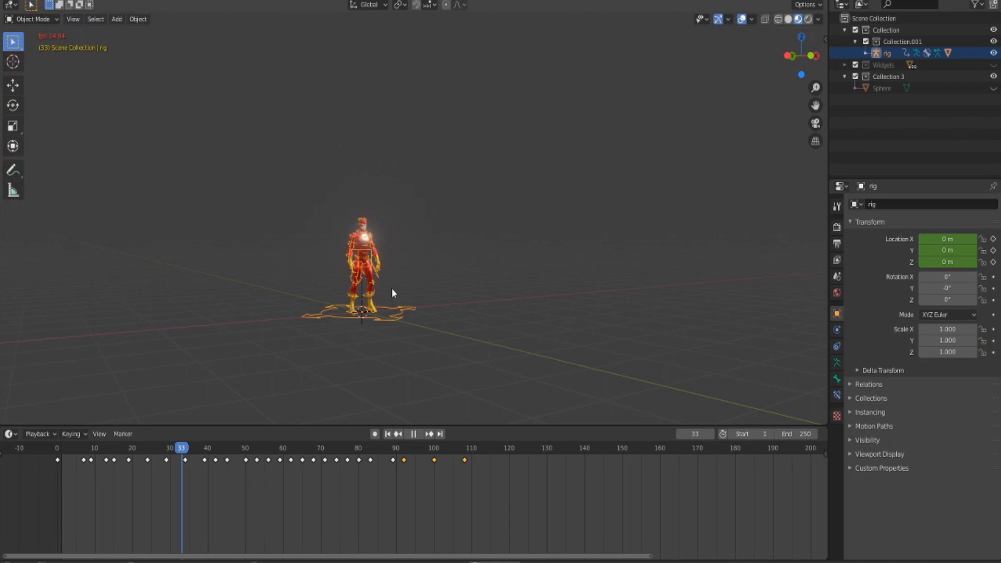
{"action": "key", "text": "space"}
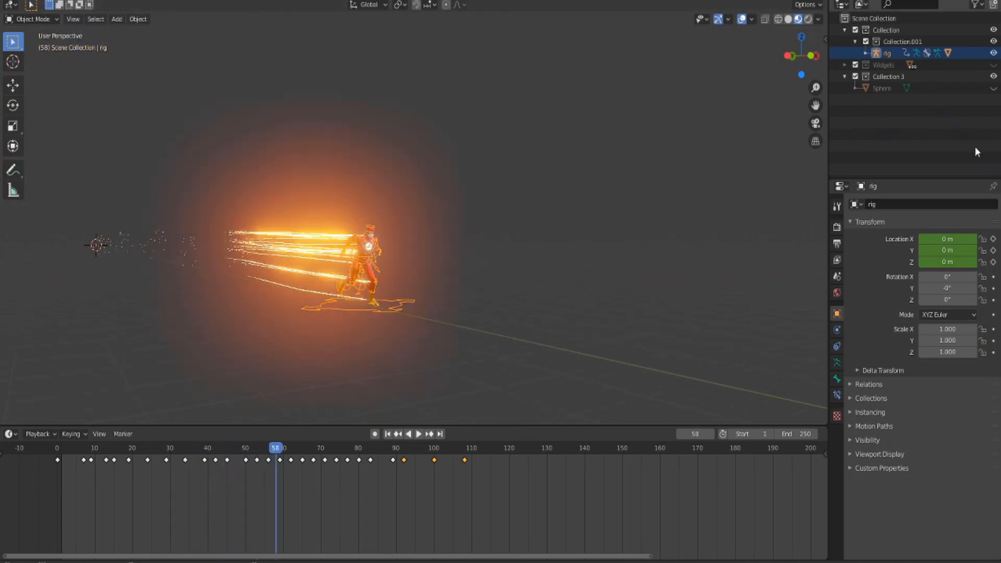
{"action": "left_click", "coordinate": [994, 88]}
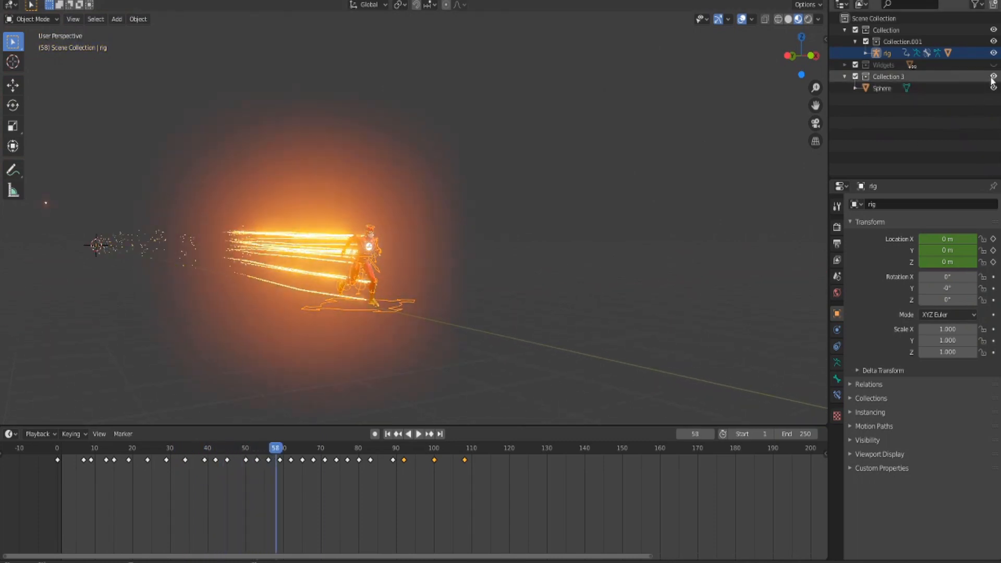
{"action": "scroll", "coordinate": [368, 259], "scroll_direction": "up", "scroll_amount": 2}
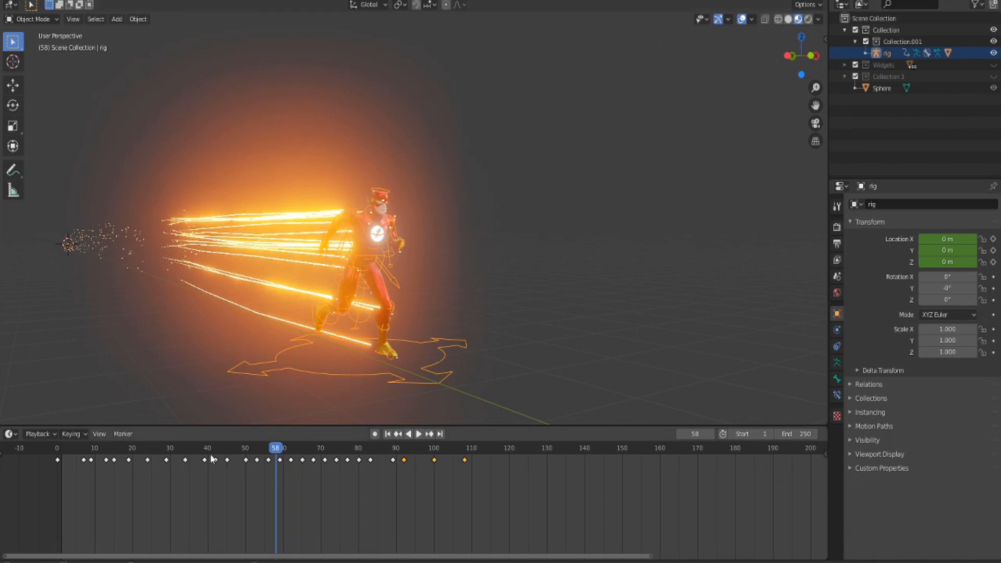
{"action": "left_click", "coordinate": [378, 230]}
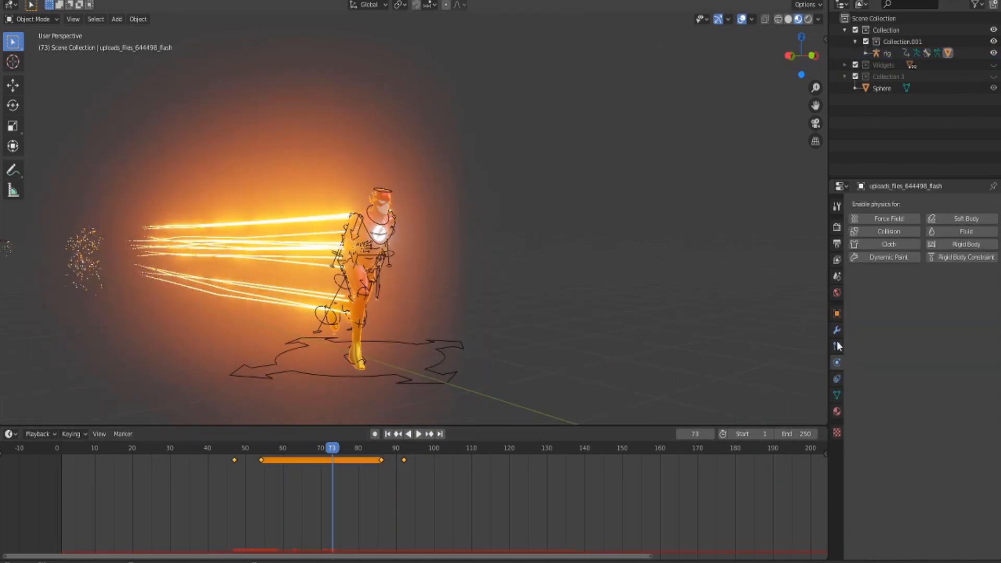
Shrink the ember particle scale to 0.12 and inspect them around frame 56
{"action": "left_click", "coordinate": [836, 346]}
{"action": "scroll", "coordinate": [945, 296], "scroll_direction": "up", "scroll_amount": 5}
{"action": "scroll", "coordinate": [945, 296], "scroll_direction": "up", "scroll_amount": 3}
{"action": "scroll", "coordinate": [918, 391], "scroll_direction": "down", "scroll_amount": 8}
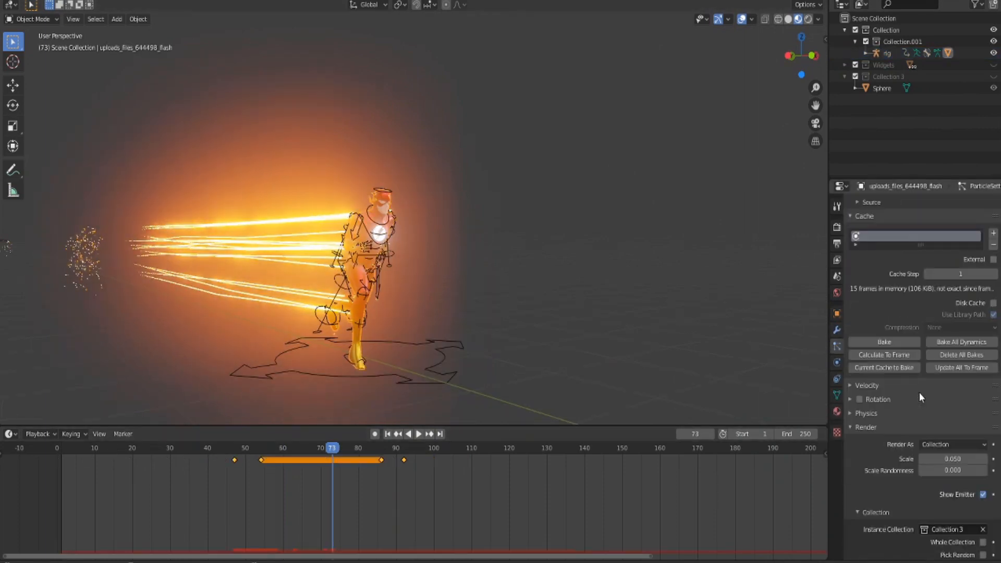
{"action": "scroll", "coordinate": [857, 361], "scroll_direction": "down", "scroll_amount": 2}
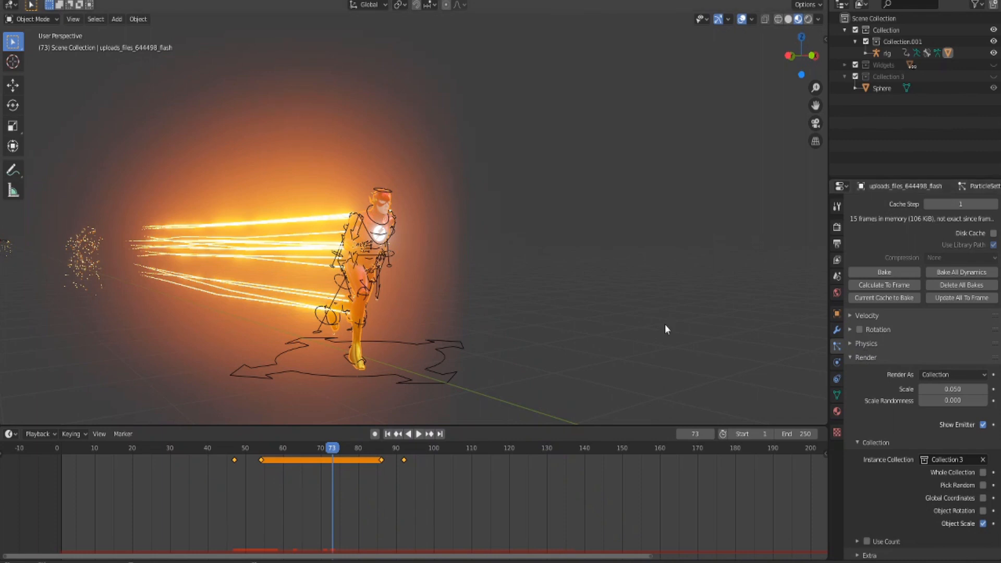
{"action": "scroll", "coordinate": [884, 418], "scroll_direction": "down", "scroll_amount": 4}
{"action": "mouse_move", "coordinate": [938, 308]}
{"action": "left_mouse_down"}
{"action": "mouse_move", "coordinate": [987, 308]}
{"action": "mouse_move", "coordinate": [970, 295]}
{"action": "left_mouse_up"}
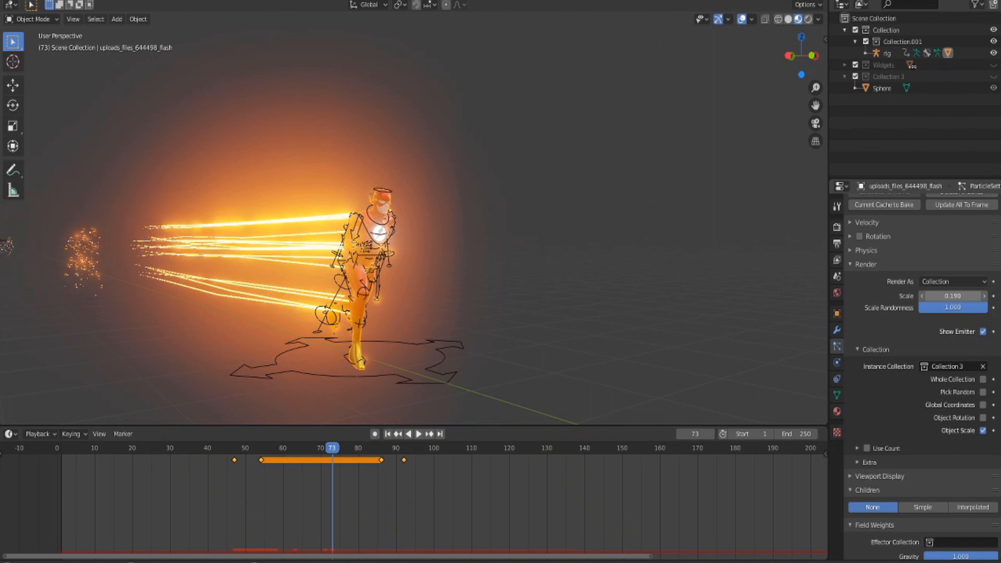
{"action": "left_click_drag", "start_coordinate": [970, 296], "coordinate": [953, 295]}
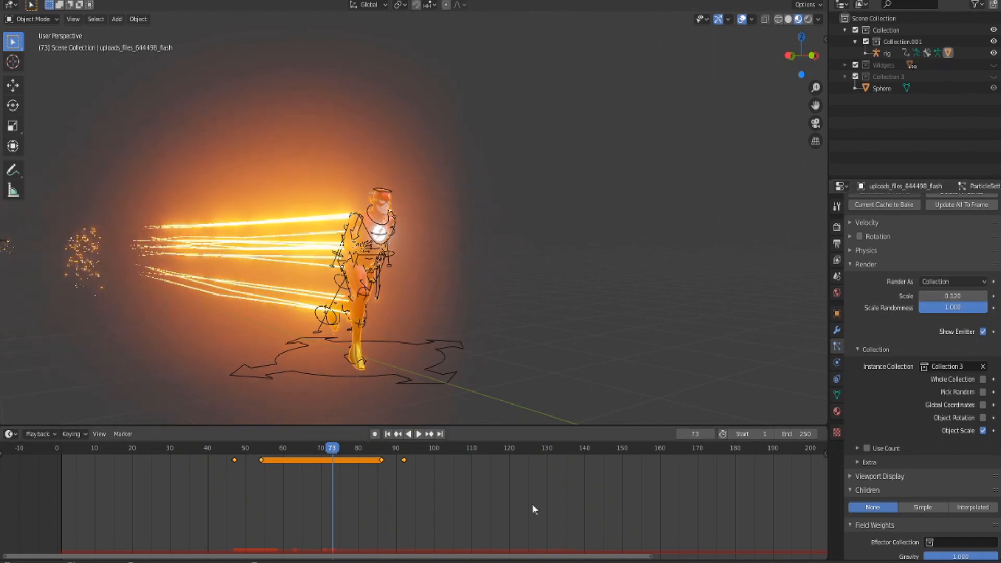
{"action": "left_click", "coordinate": [268, 448]}
{"action": "scroll", "coordinate": [907, 360], "scroll_direction": "up", "scroll_amount": 10}
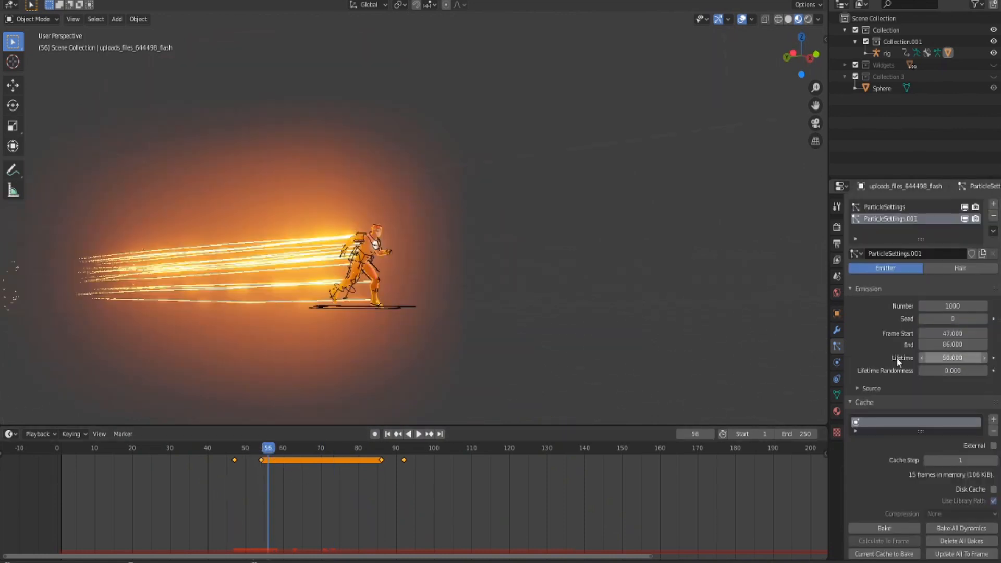
{"action": "scroll", "coordinate": [296, 347], "scroll_direction": "down", "scroll_amount": 3}
{"action": "scroll", "coordinate": [314, 351], "scroll_direction": "down", "scroll_amount": 2}
{"action": "mouse_move", "coordinate": [314, 351]}
{"action": "middle_mouse_down"}
{"action": "mouse_move", "coordinate": [291, 367]}
{"action": "mouse_move", "coordinate": [219, 326]}
{"action": "mouse_move", "coordinate": [138, 169]}
{"action": "middle_mouse_up"}
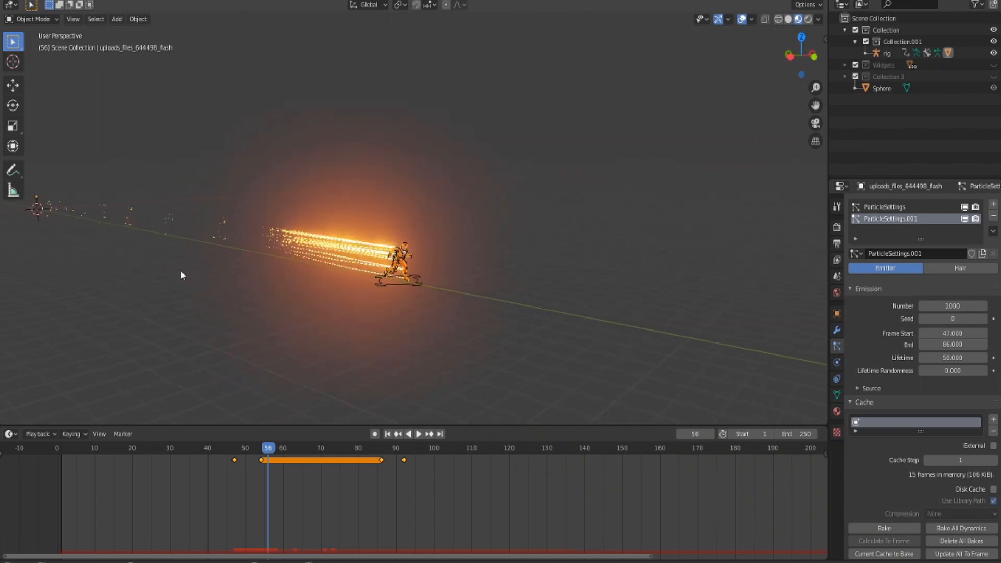
{"action": "middle_click_drag", "start_coordinate": [180, 275], "coordinate": [247, 326]}
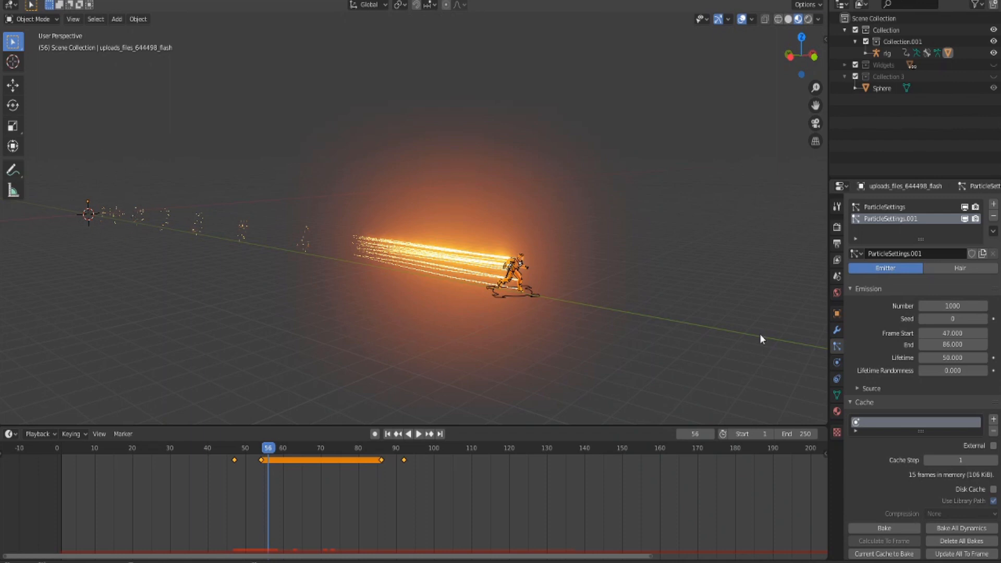
Shorten the particle lifetime to 4.3 frames and replay the run
{"action": "left_click_drag", "start_coordinate": [952, 357], "coordinate": [930, 357]}
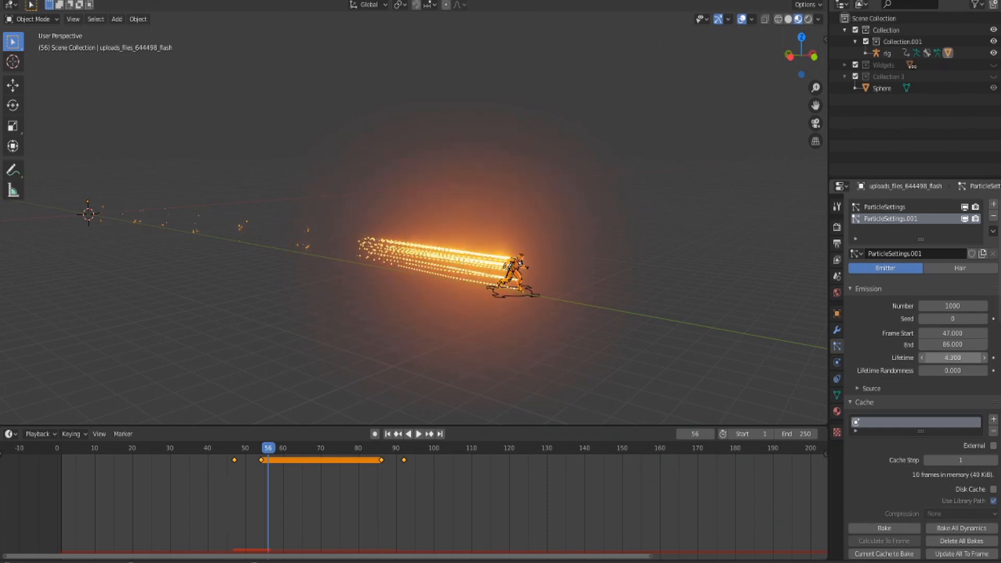
{"action": "left_click_drag", "start_coordinate": [952, 357], "coordinate": [963, 358]}
{"action": "left_click", "coordinate": [235, 447]}
{"action": "key", "text": "space"}
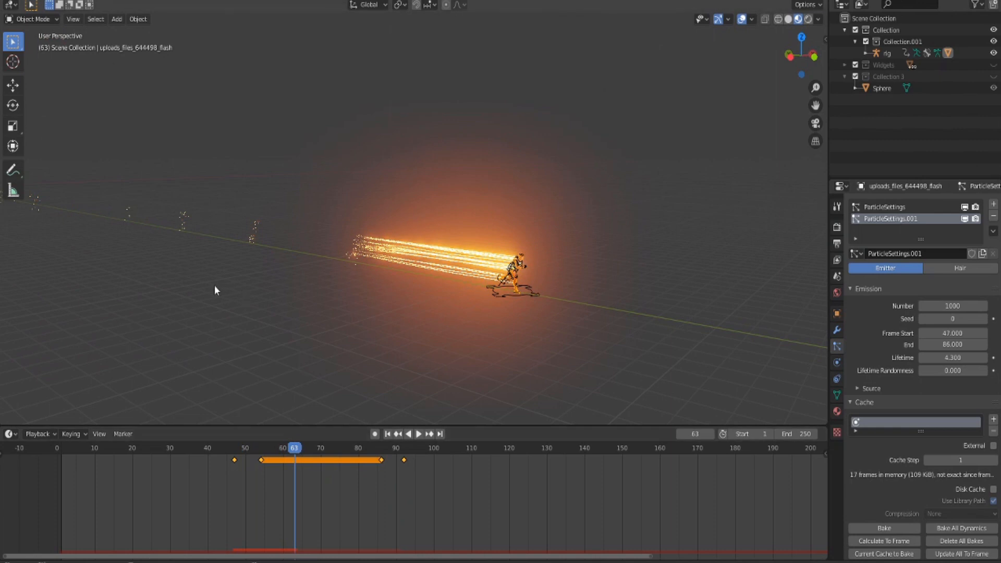
{"action": "scroll", "coordinate": [955, 351], "scroll_direction": "down", "scroll_amount": 8}
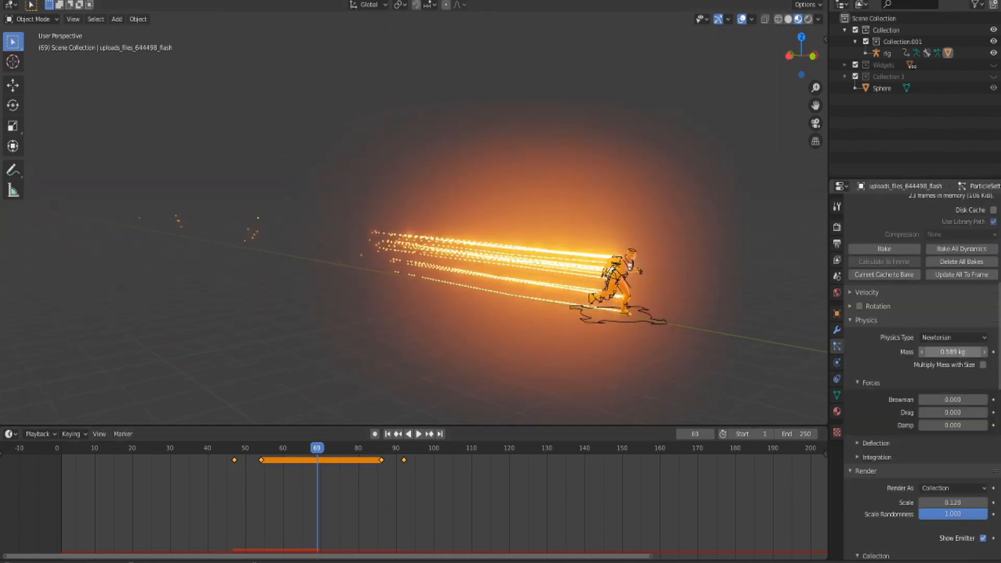
Enable particle rotation with full randomization and phase 0.97, then replay
{"action": "left_click", "coordinate": [860, 306]}
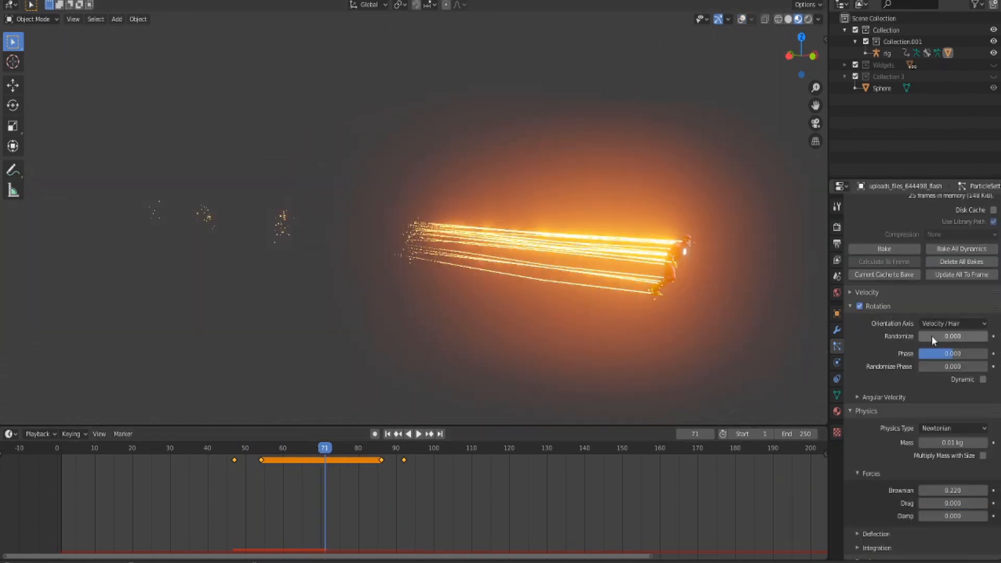
{"action": "mouse_move", "coordinate": [932, 335]}
{"action": "left_mouse_down"}
{"action": "mouse_move", "coordinate": [960, 336]}
{"action": "mouse_move", "coordinate": [969, 367]}
{"action": "left_mouse_up"}
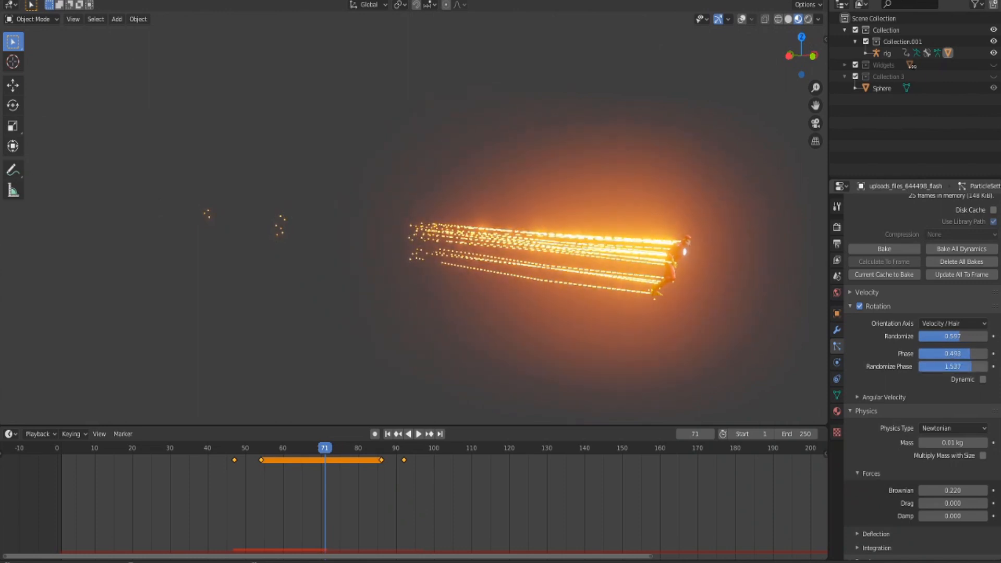
{"action": "left_click", "coordinate": [966, 354]}
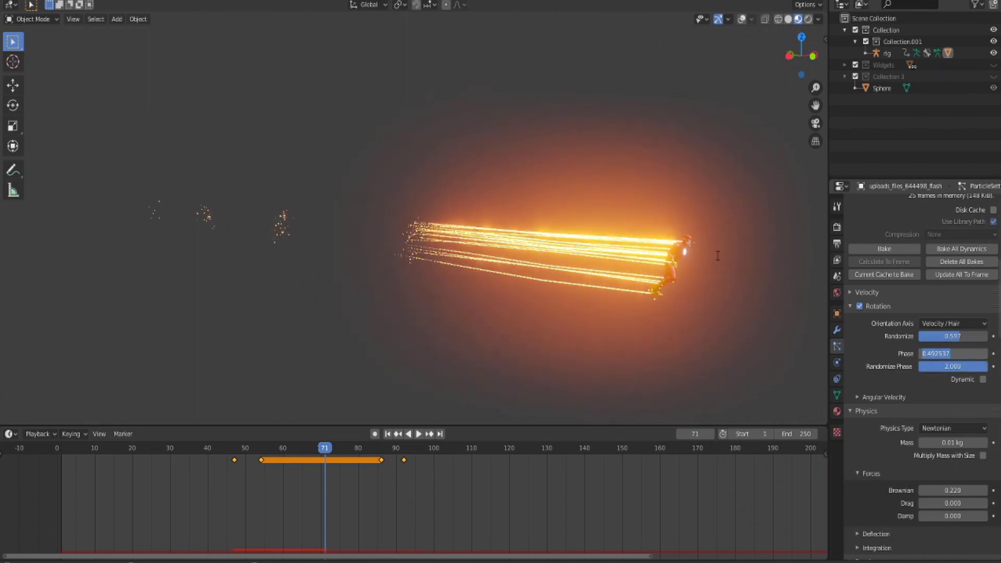
{"action": "left_click", "coordinate": [237, 447]}
{"action": "key", "text": "space"}
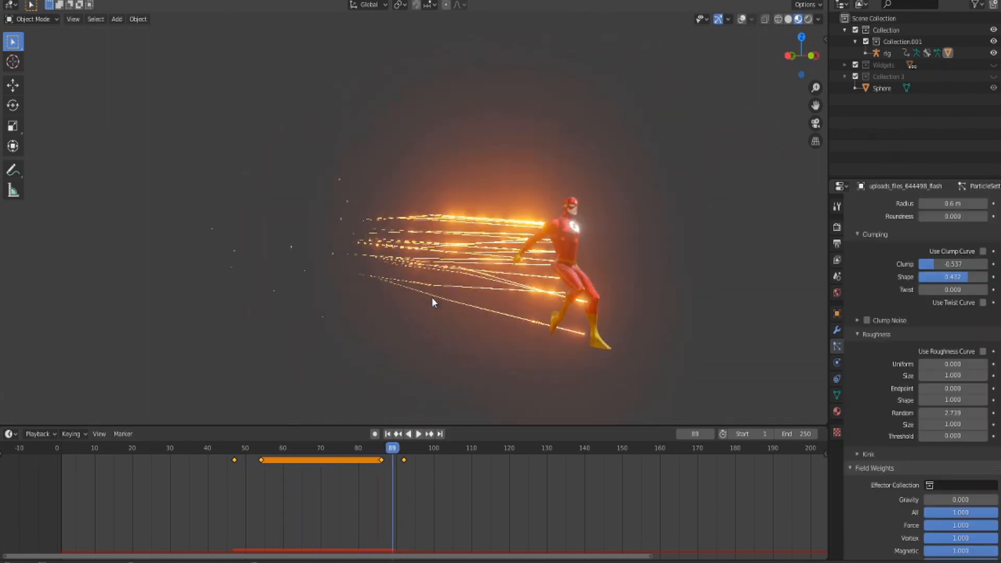
{"action": "scroll", "coordinate": [952, 303], "scroll_direction": "up", "scroll_amount": 5}
{"action": "scroll", "coordinate": [949, 367], "scroll_direction": "up", "scroll_amount": 5}
{"action": "scroll", "coordinate": [887, 393], "scroll_direction": "up", "scroll_amount": 5}
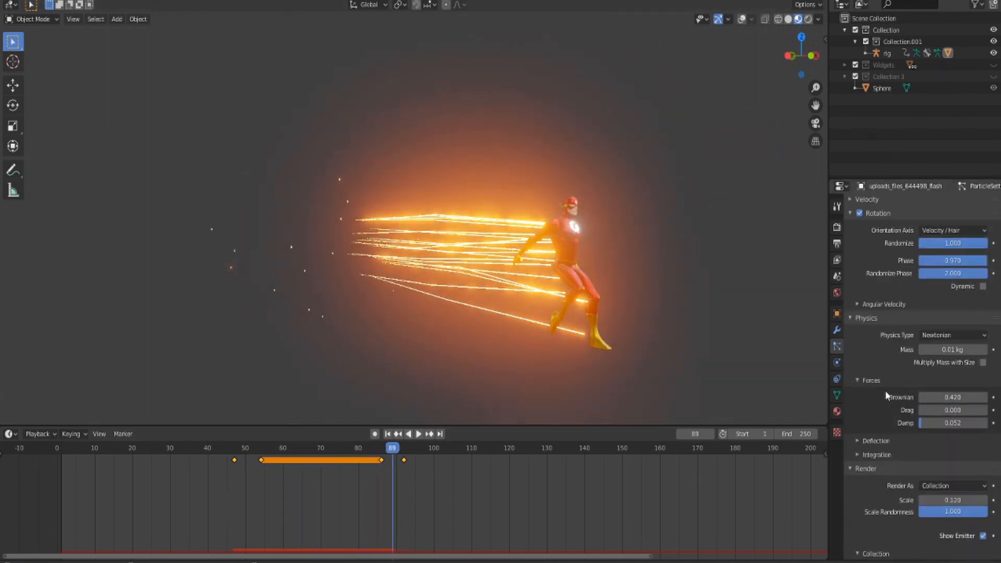
{"action": "scroll", "coordinate": [891, 387], "scroll_direction": "up", "scroll_amount": 3}
{"action": "scroll", "coordinate": [898, 374], "scroll_direction": "down", "scroll_amount": 4}
{"action": "scroll", "coordinate": [938, 381], "scroll_direction": "down", "scroll_amount": 2}
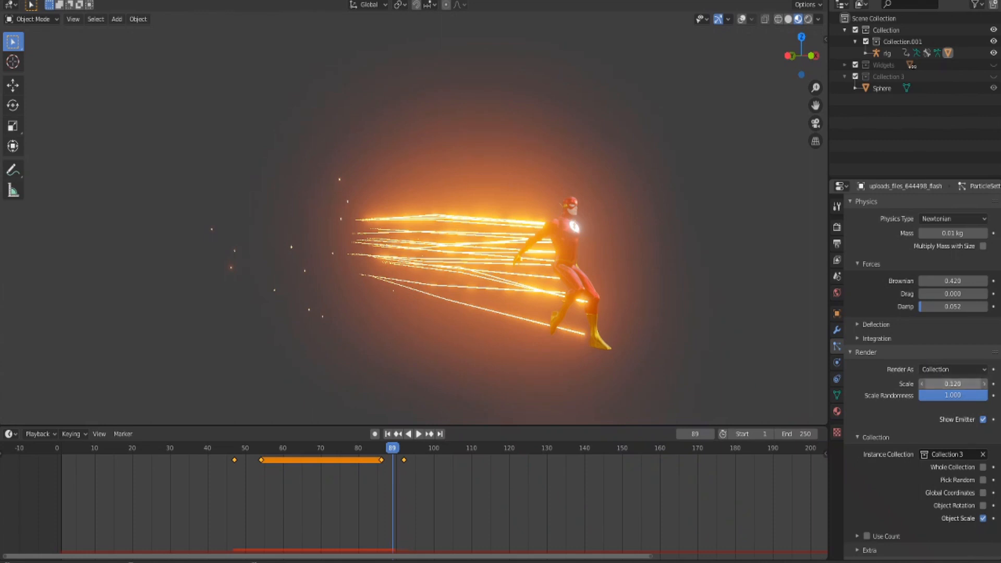
Raise the ember render scale to 0.18 and preview the playback
{"action": "left_click_drag", "start_coordinate": [951, 383], "coordinate": [977, 383]}
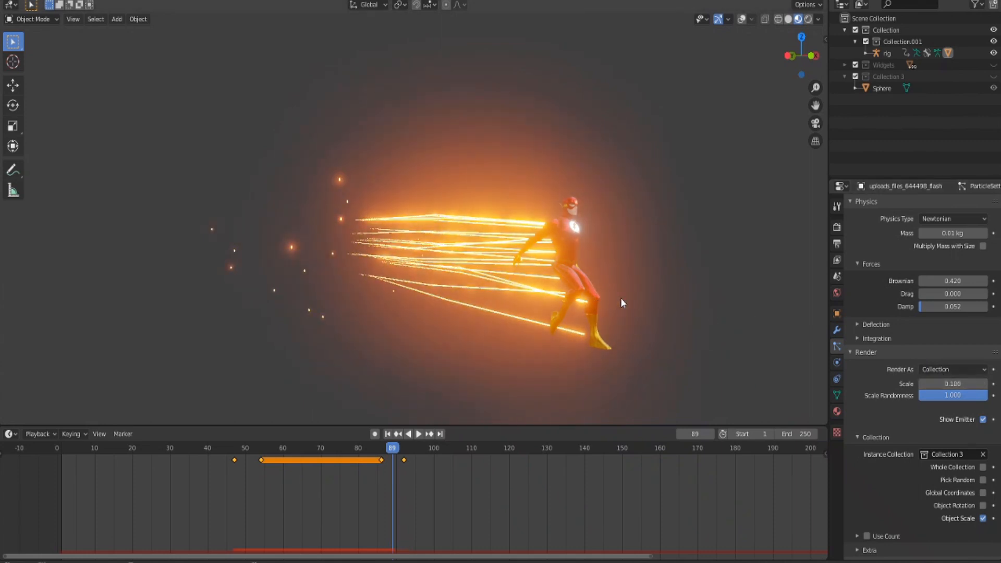
{"action": "key", "text": "space"}
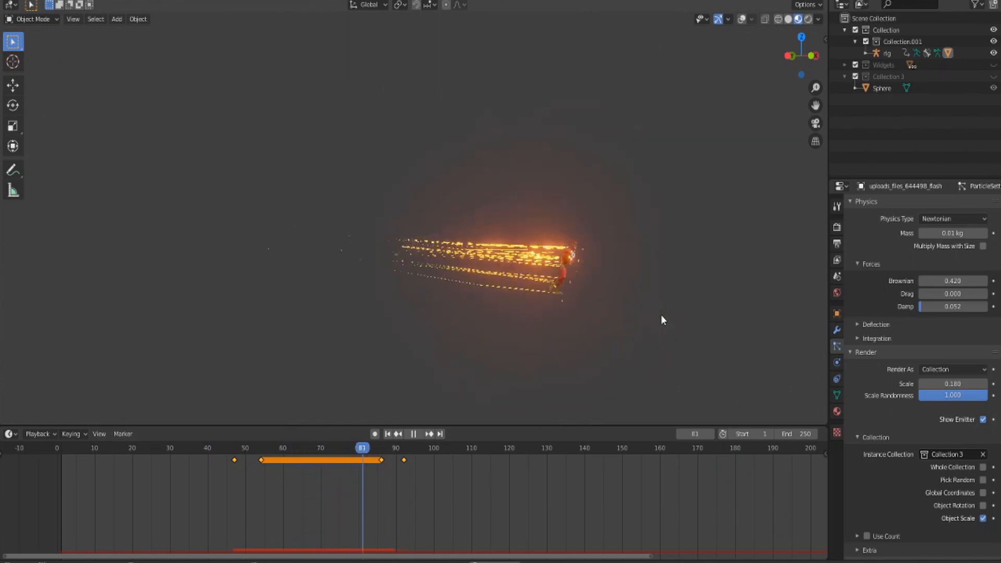
{"action": "key", "text": "space"}
{"action": "scroll", "coordinate": [893, 330], "scroll_direction": "up", "scroll_amount": 6}
{"action": "scroll", "coordinate": [954, 355], "scroll_direction": "up", "scroll_amount": 2}
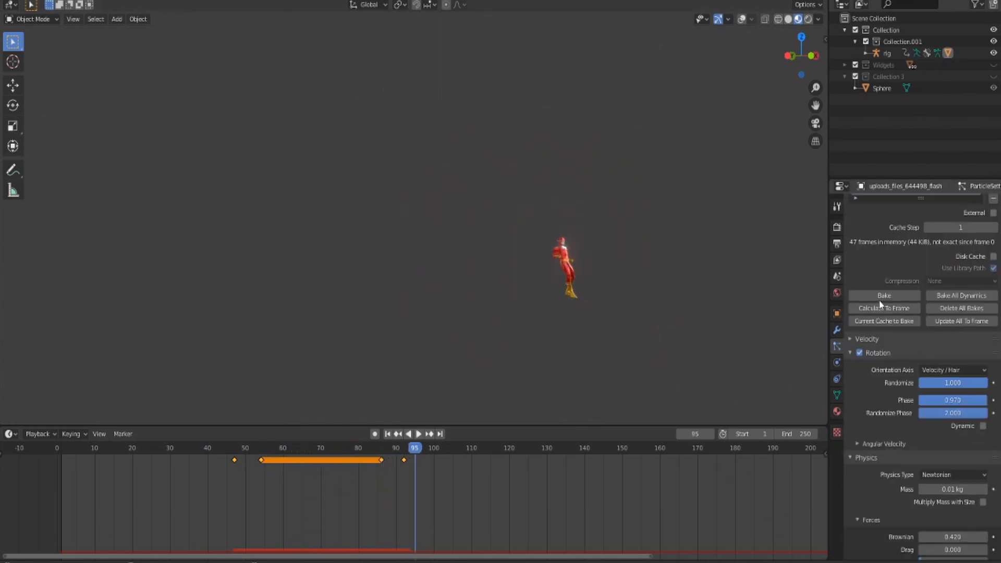
Bake the ember particles into 47 cached frames and scrub the playback to check them
{"action": "left_click", "coordinate": [879, 299]}
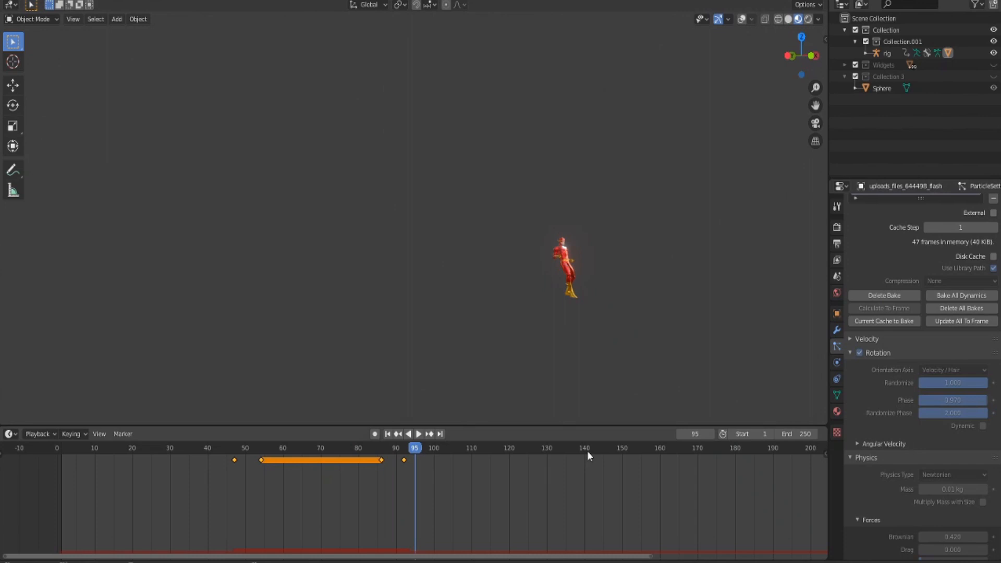
{"action": "left_click", "coordinate": [234, 470]}
{"action": "key", "text": "space"}
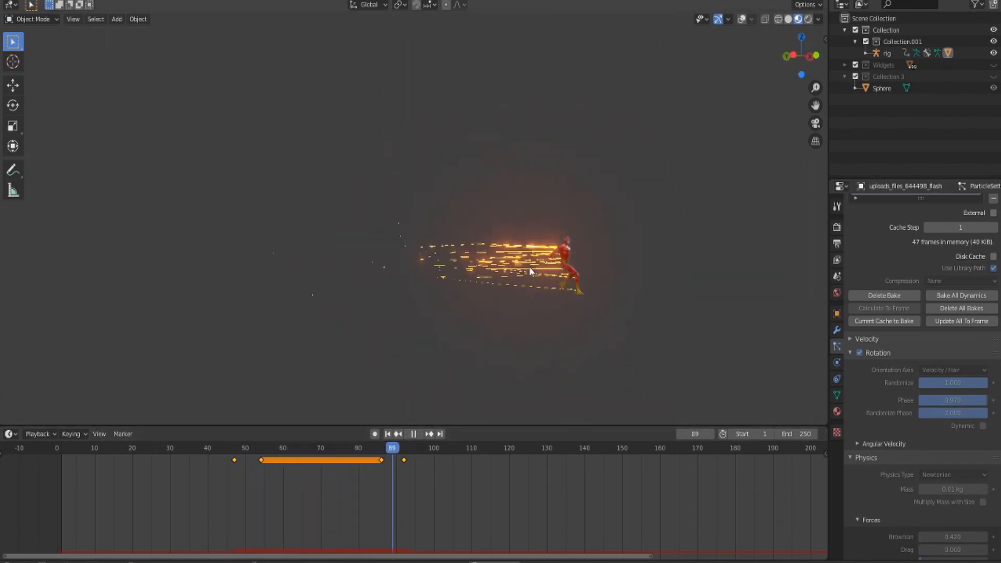
{"action": "left_click", "coordinate": [250, 447]}
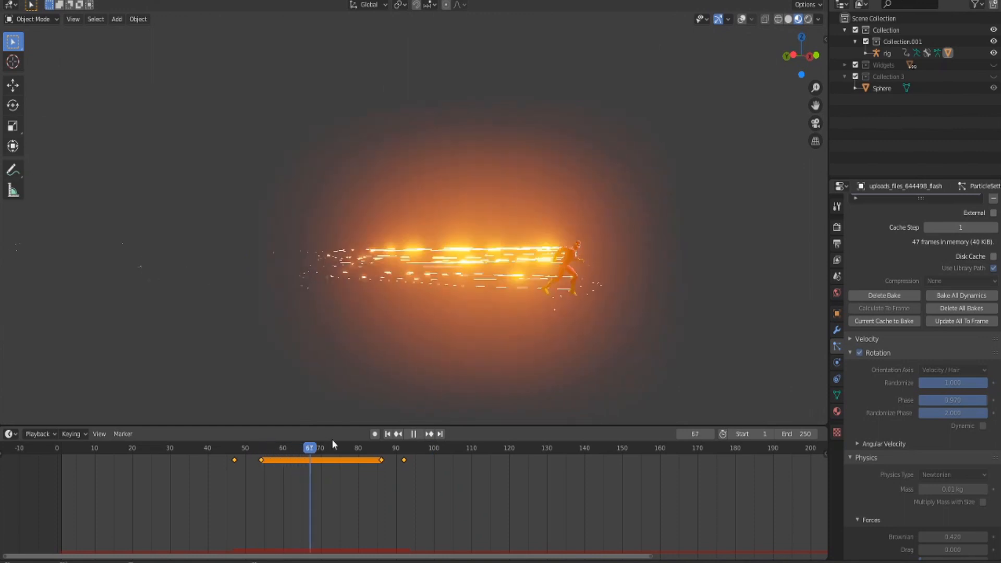
{"action": "key", "text": "space"}
{"action": "mouse_move", "coordinate": [448, 309]}
{"action": "middle_mouse_down"}
{"action": "mouse_move", "coordinate": [546, 360]}
{"action": "mouse_move", "coordinate": [505, 306]}
{"action": "middle_mouse_up"}
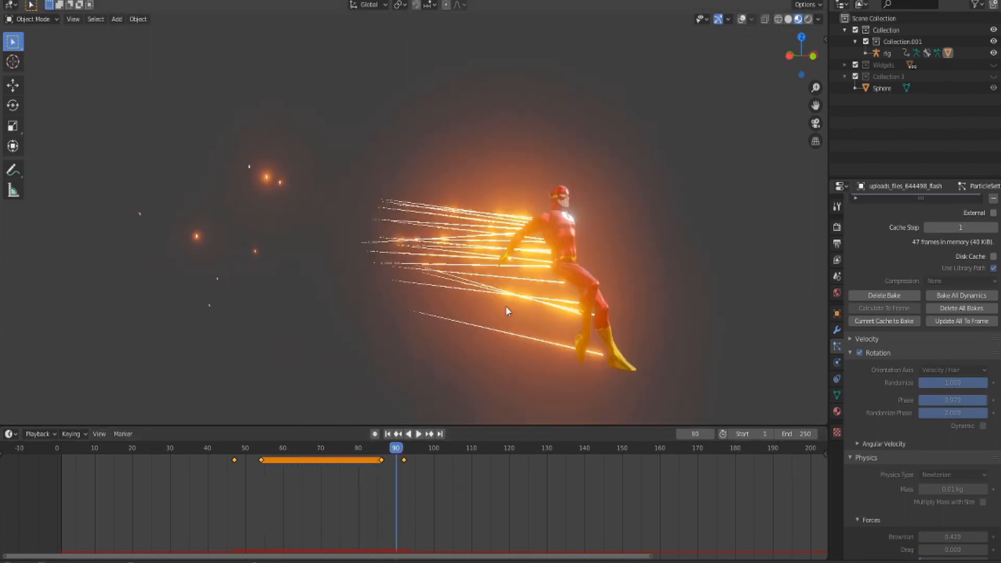
{"action": "left_click_drag", "start_coordinate": [328, 448], "coordinate": [385, 447]}
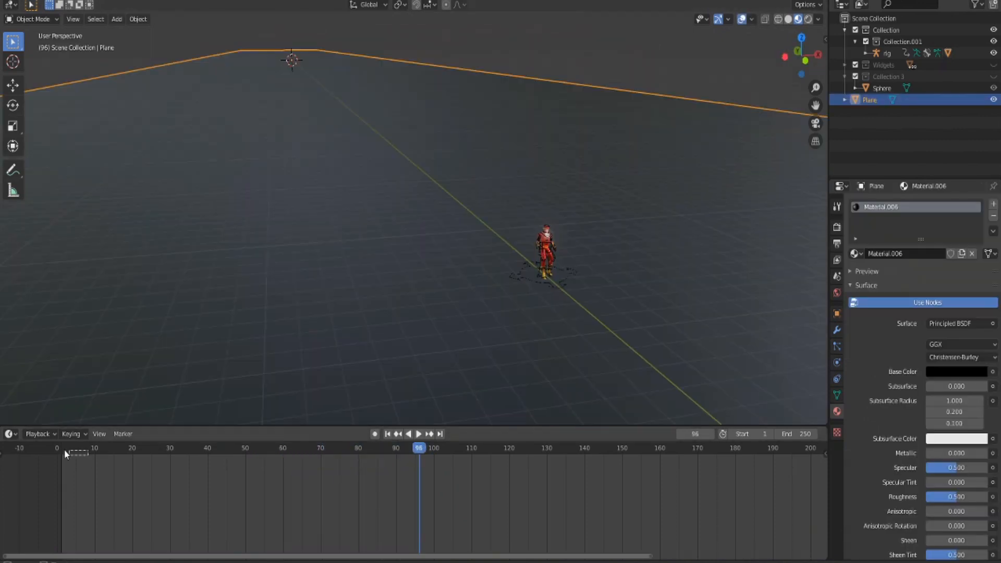
Turn on Bloom in Render Properties and inspect the glow around frame 57
{"action": "left_click", "coordinate": [836, 226]}
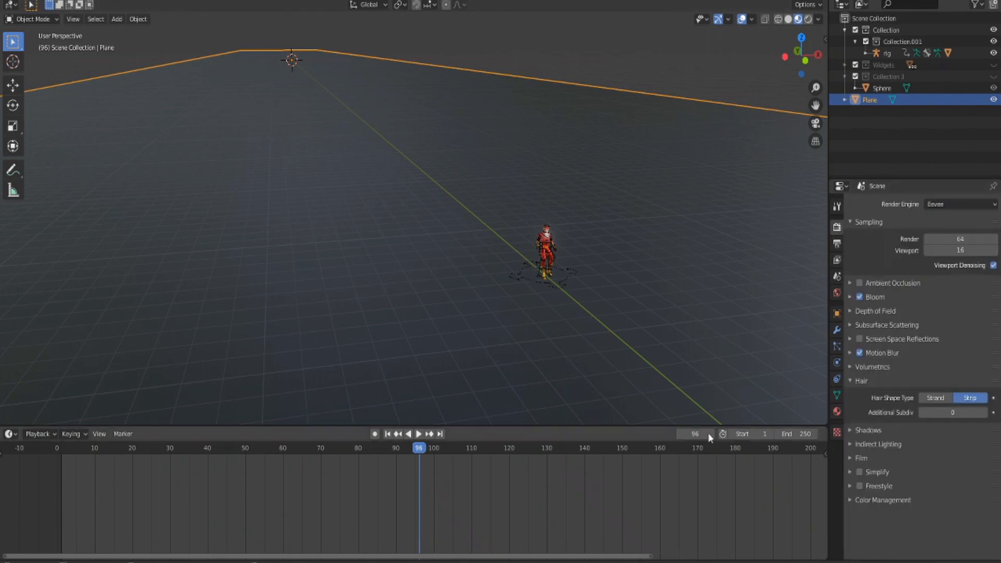
{"action": "left_click", "coordinate": [859, 297]}
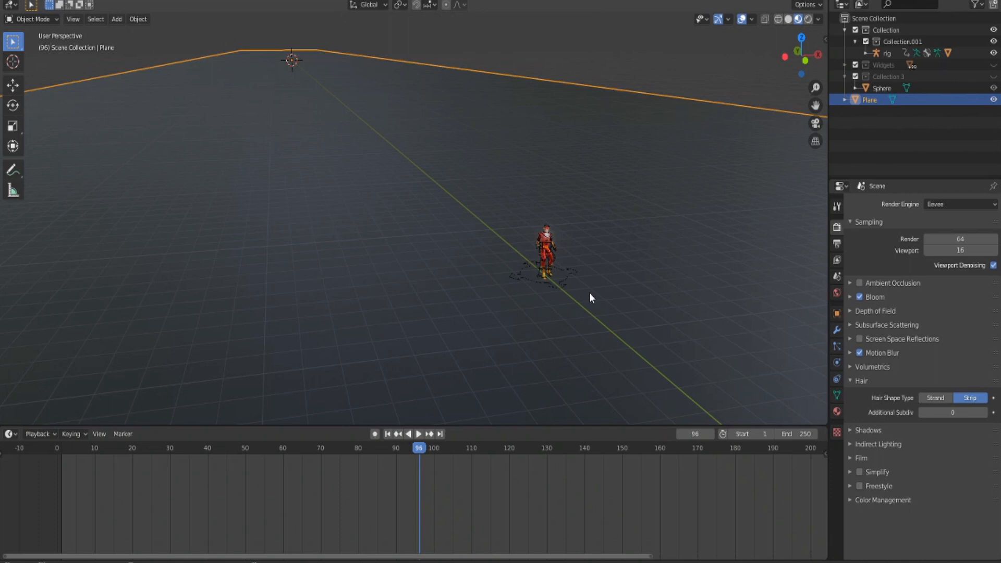
{"action": "left_click_drag", "start_coordinate": [132, 448], "coordinate": [272, 457]}
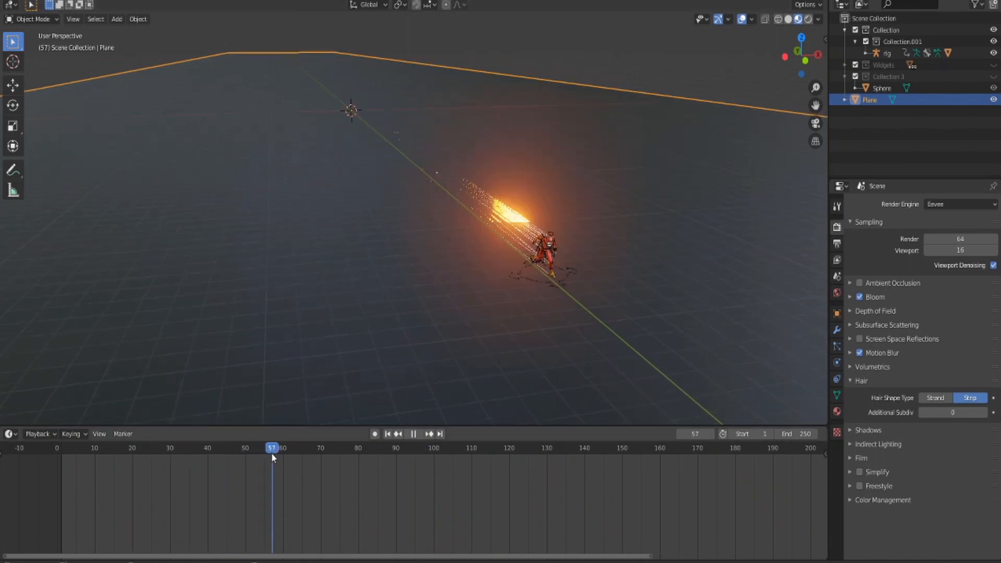
{"action": "scroll", "coordinate": [566, 255], "scroll_direction": "up", "scroll_amount": 3}
{"action": "scroll", "coordinate": [565, 254], "scroll_direction": "up", "scroll_amount": 3}
{"action": "mouse_move", "coordinate": [564, 243]}
{"action": "middle_mouse_down"}
{"action": "mouse_move", "coordinate": [364, 249]}
{"action": "mouse_move", "coordinate": [47, 232]}
{"action": "middle_mouse_up"}
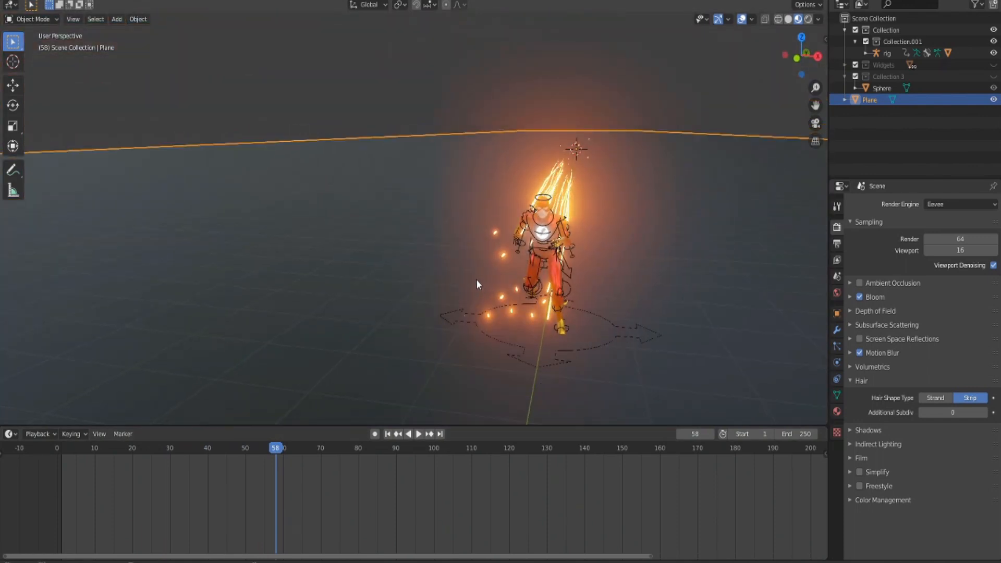
{"action": "middle_click_drag", "start_coordinate": [476, 284], "coordinate": [516, 265]}
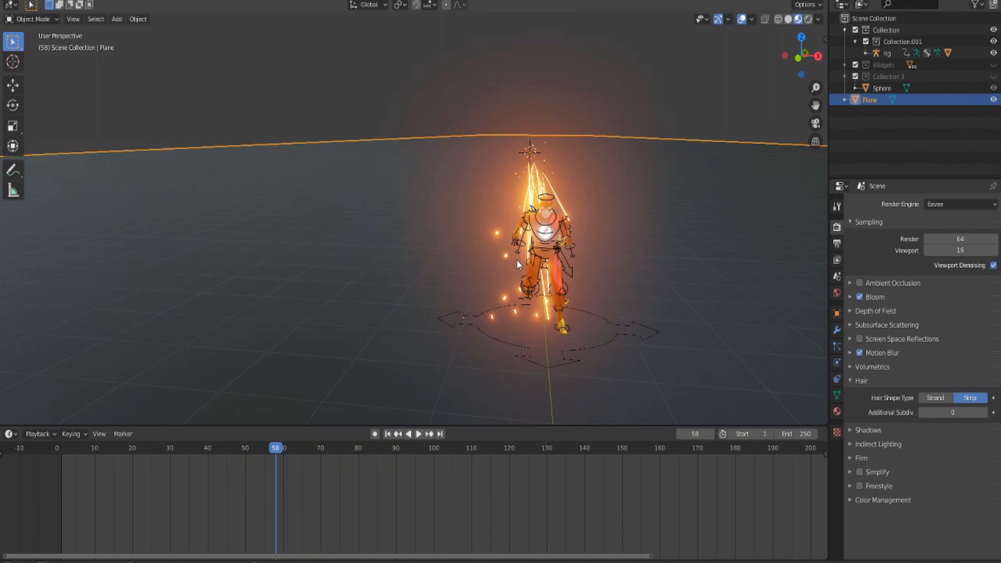